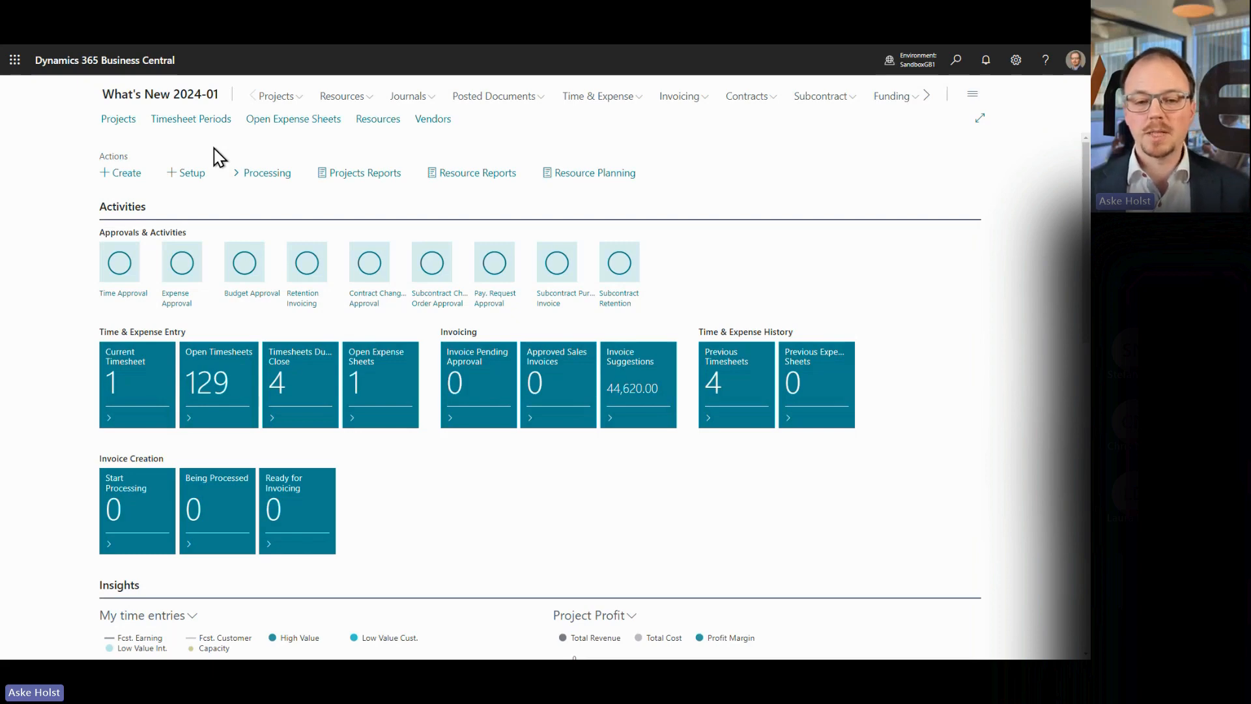
Step: Open Project Setup, review the Progressus Active setting in the Management section, and return to the home page
left_click(188, 173)
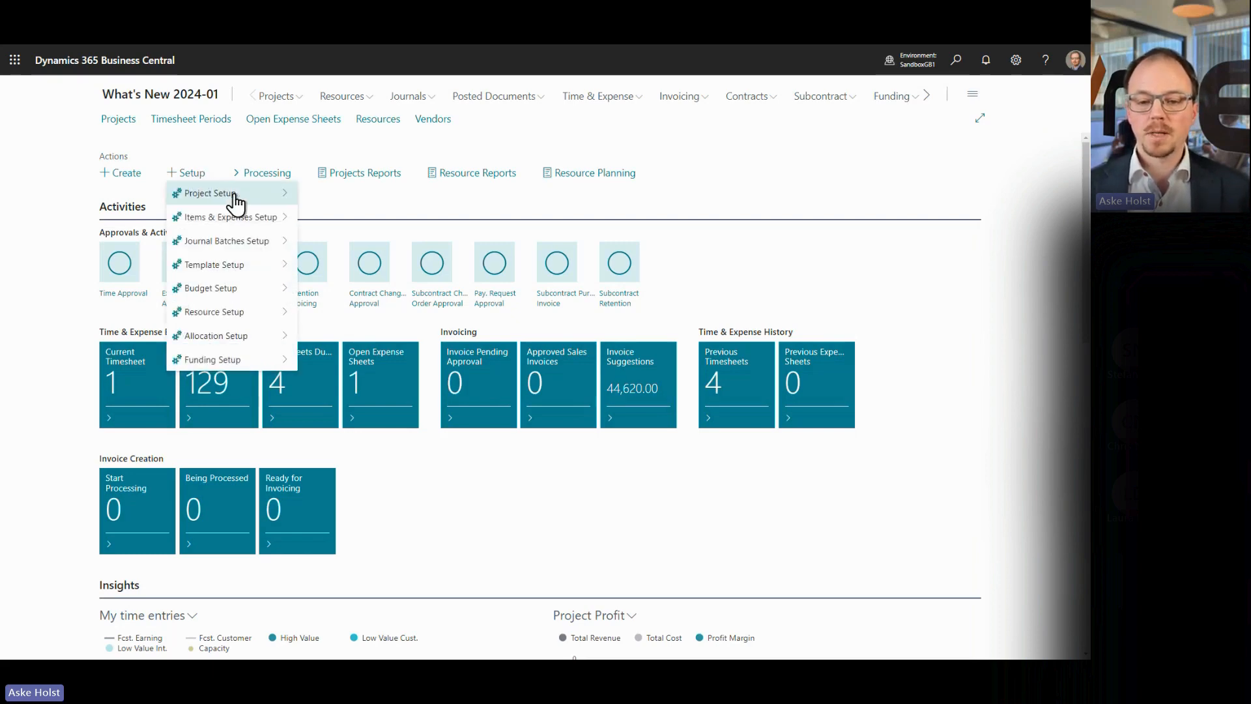
mouse_move(271, 204)
left_click(339, 201)
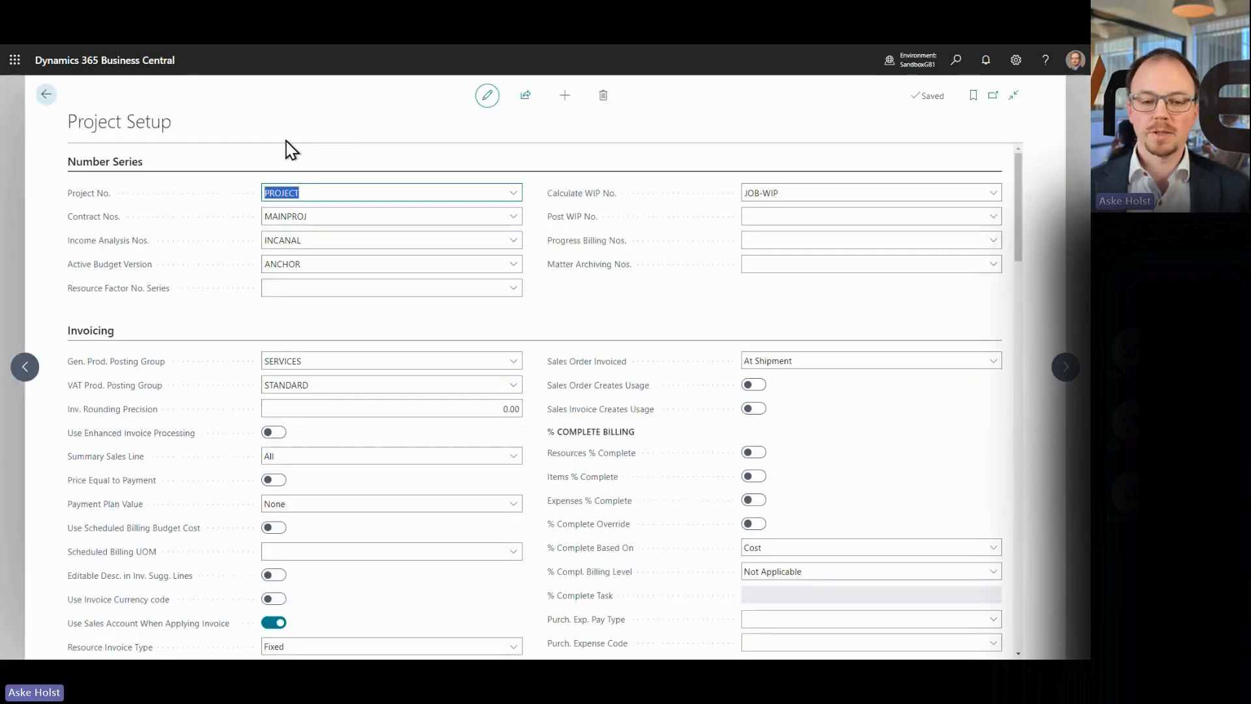
scroll(255, 155, "down", 10)
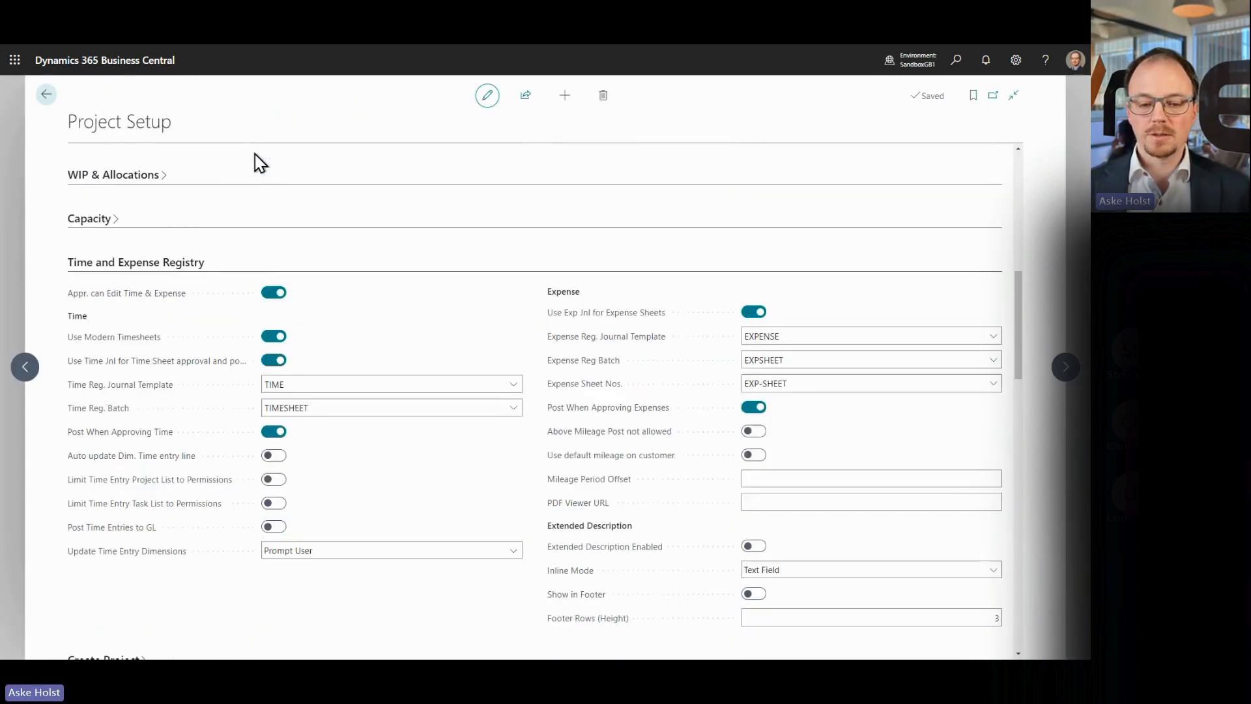
scroll(259, 167, "down", 10)
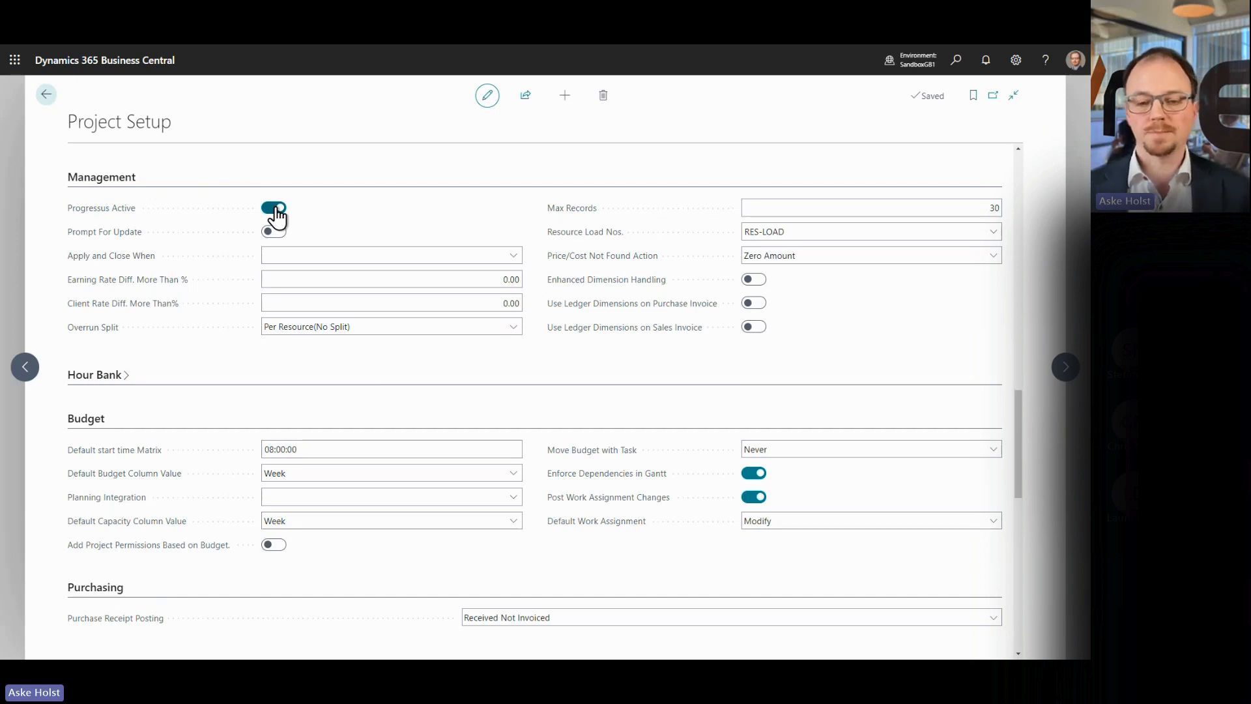
left_click(47, 95)
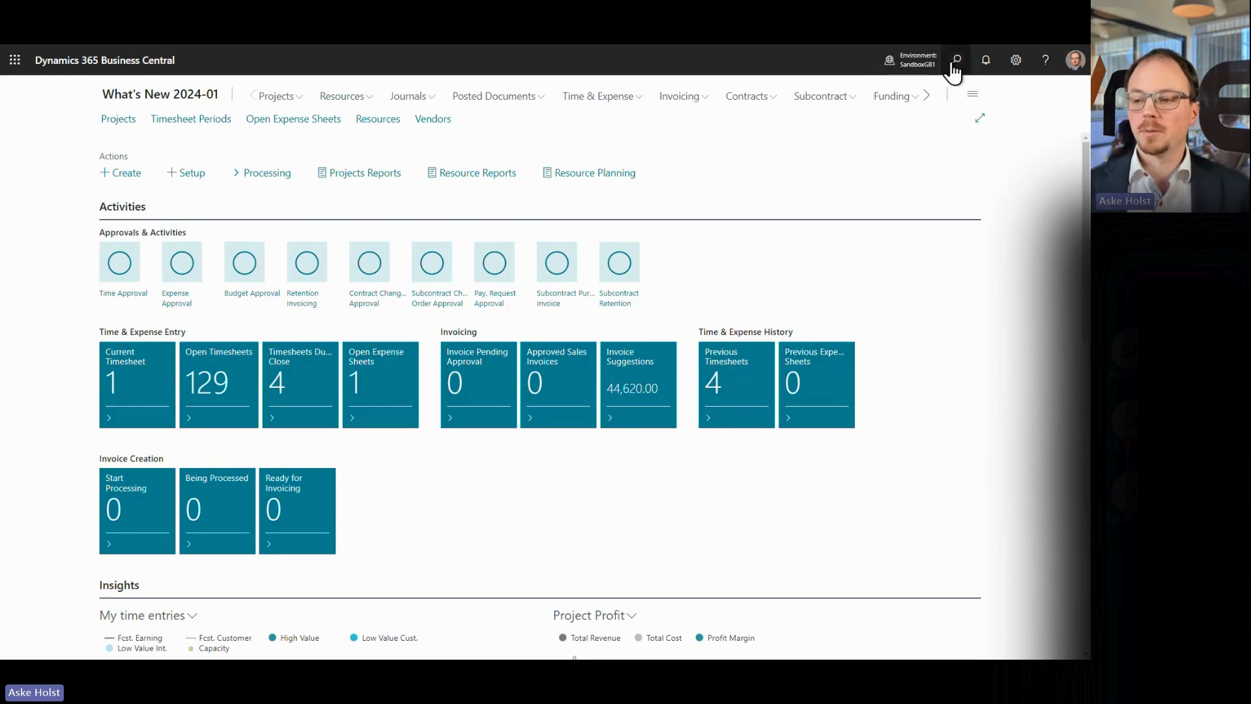
Step: Open the Progressus licence wizard from Assisted Setup, look through the companies available for activation, and exit without completing it
left_click(1015, 62)
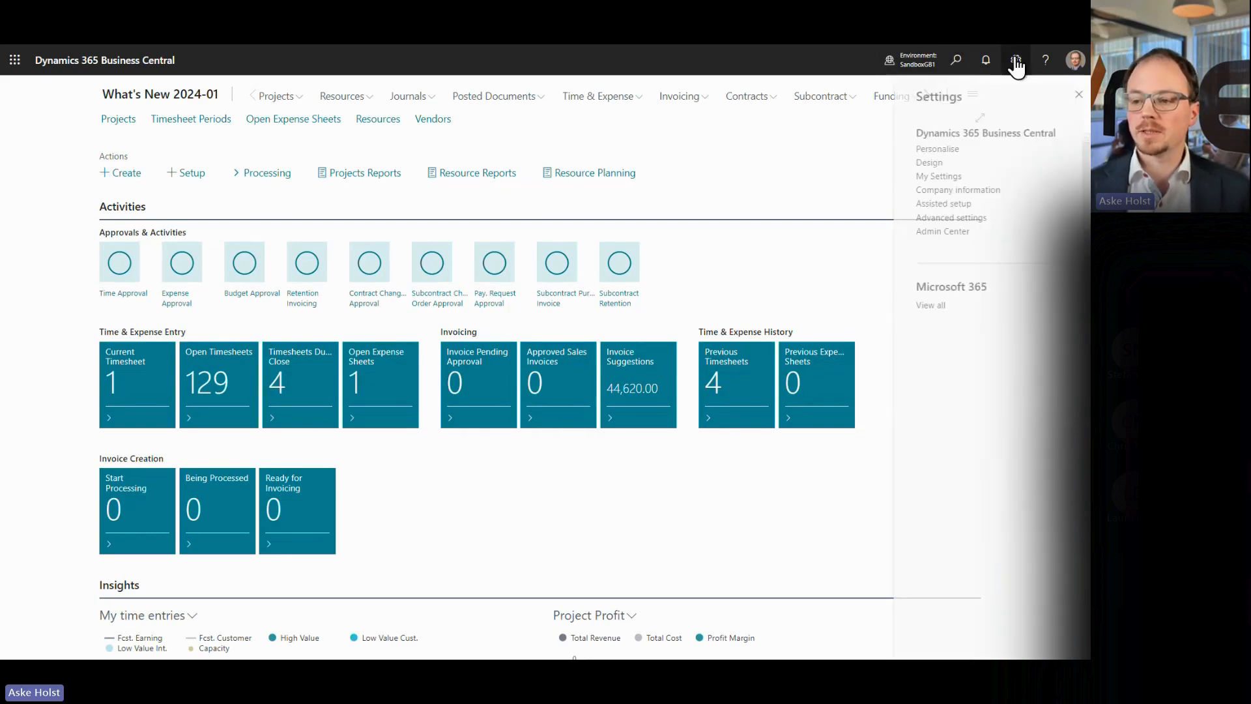
left_click(932, 203)
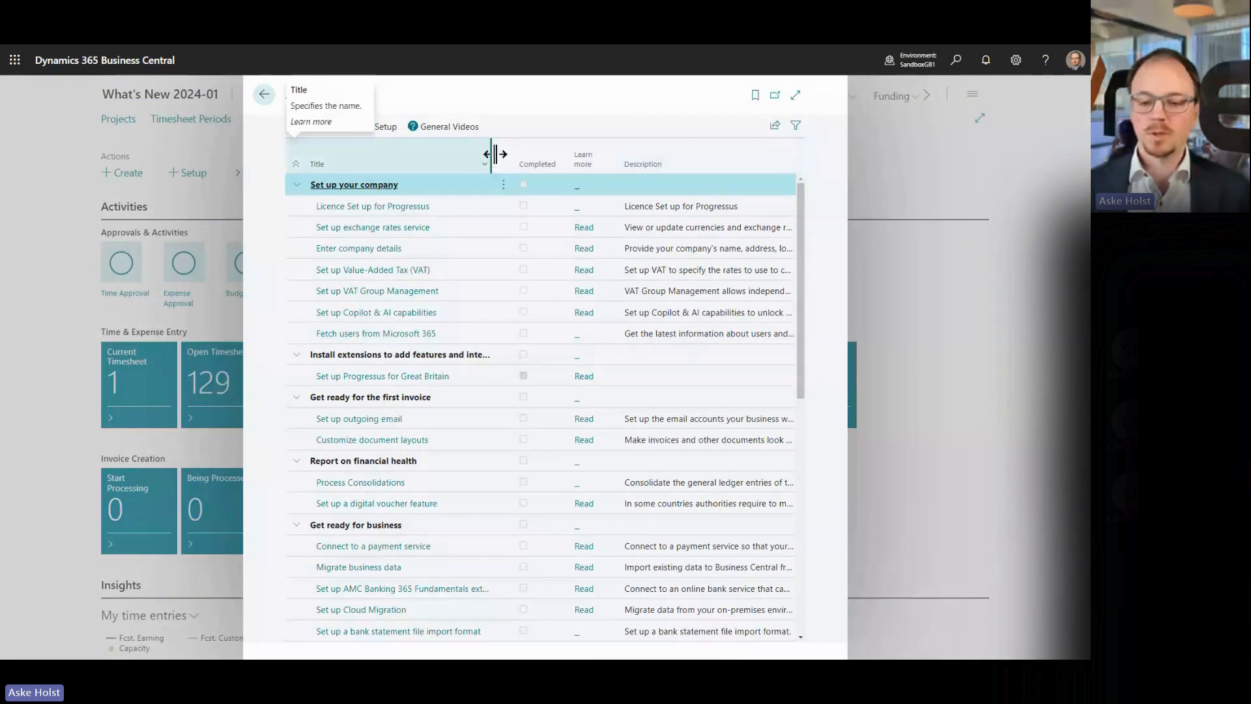
left_click(399, 217)
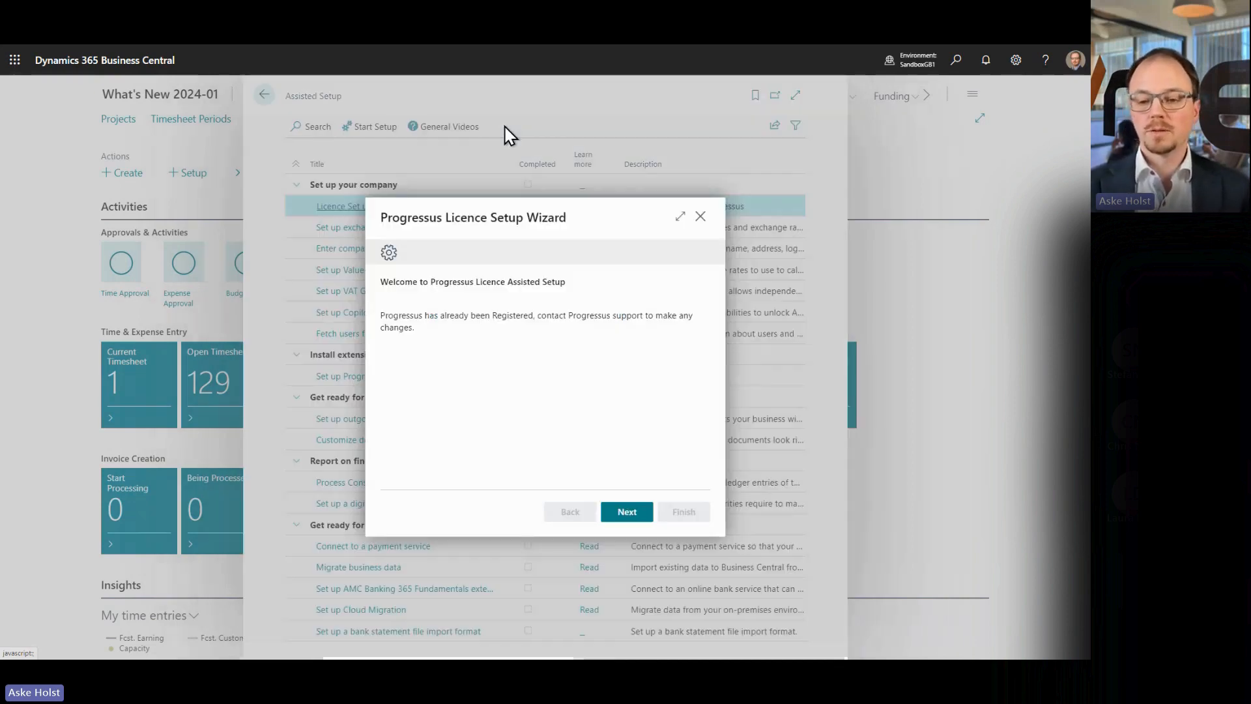
left_click(622, 512)
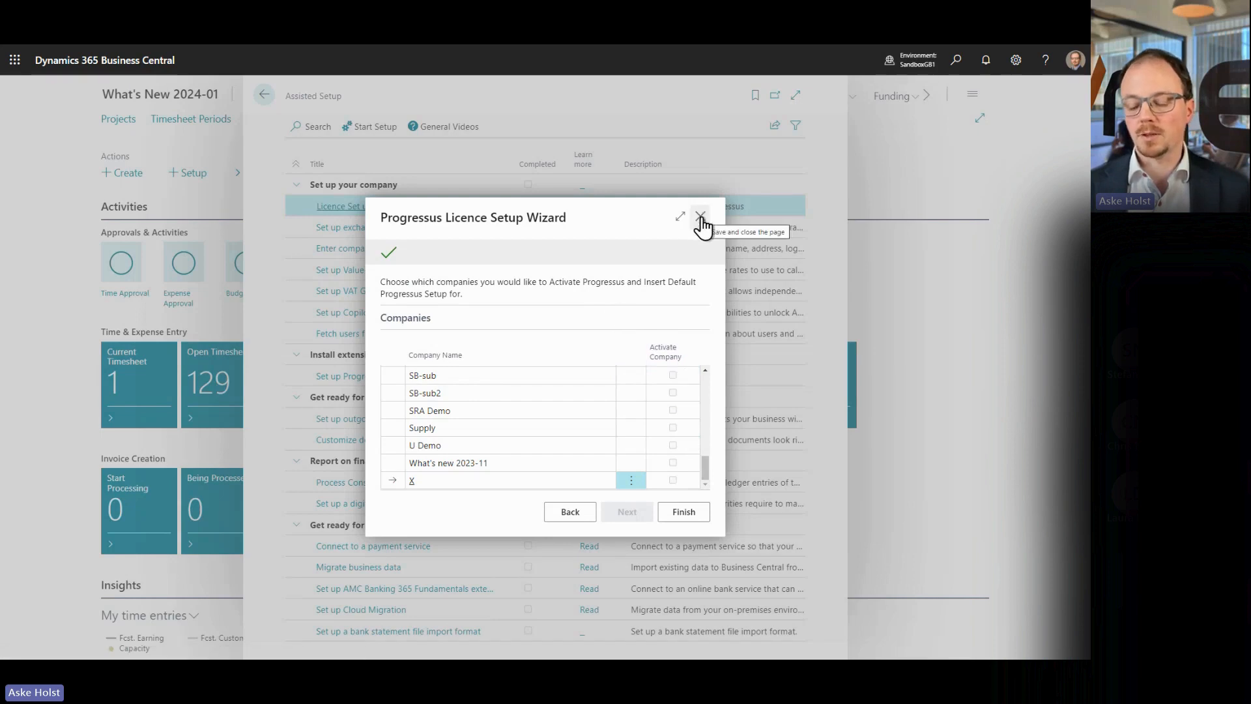
scroll(684, 455, "up", 3)
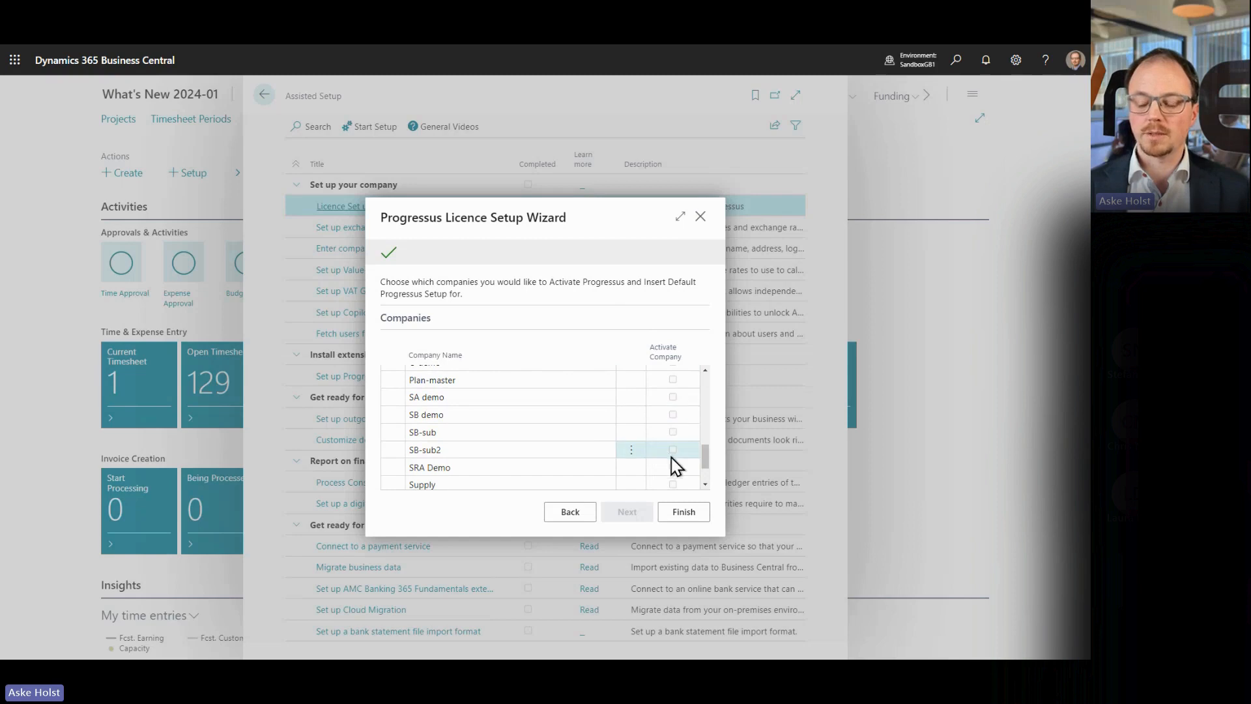
left_click(700, 218)
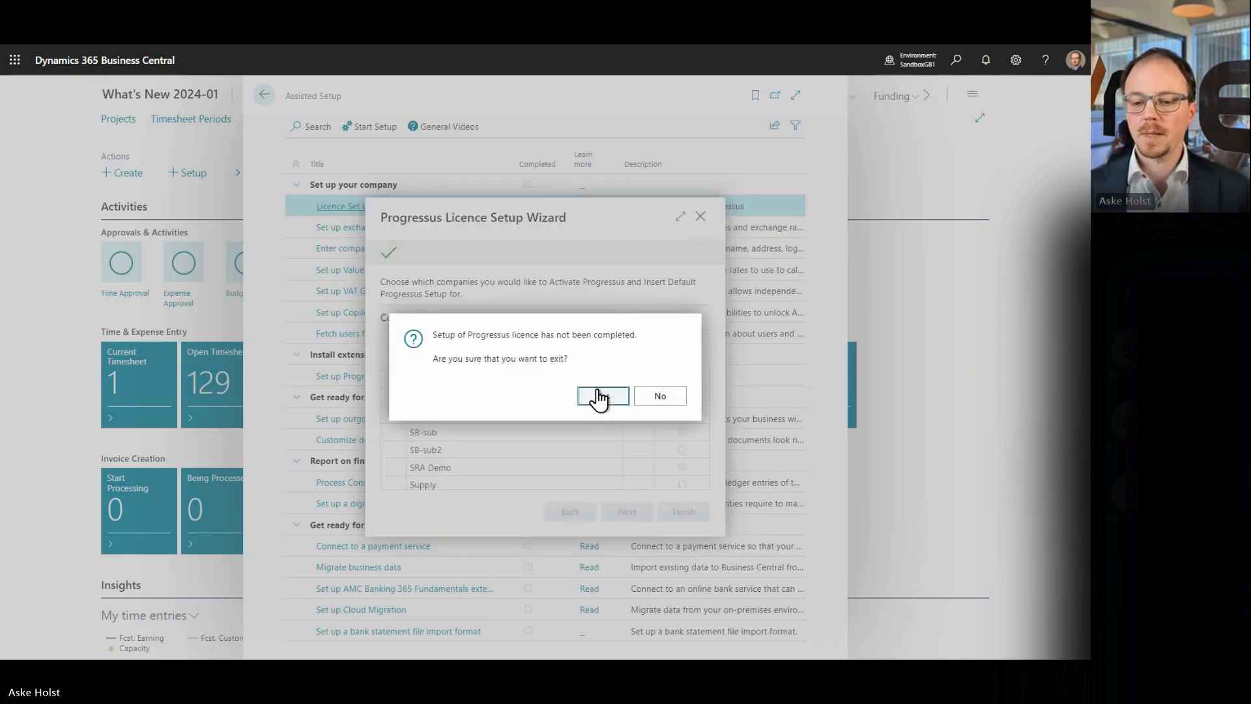
left_click(599, 396)
left_click(261, 97)
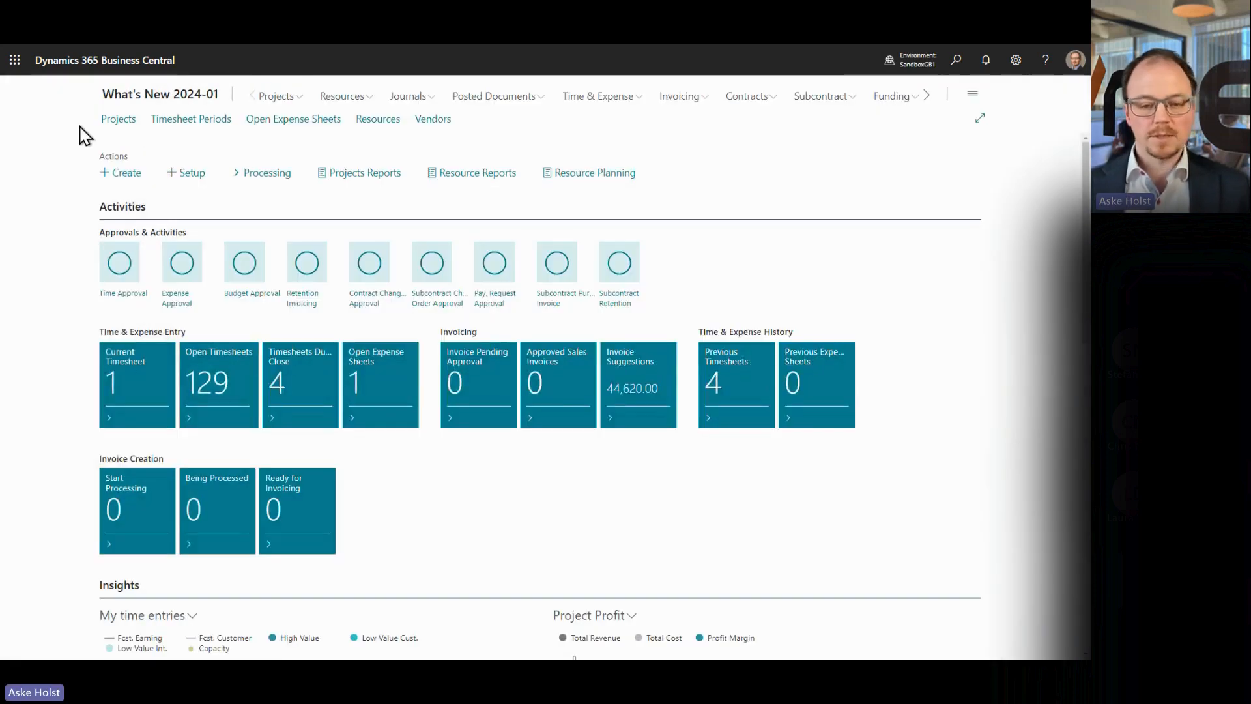
key("alt+Tab")
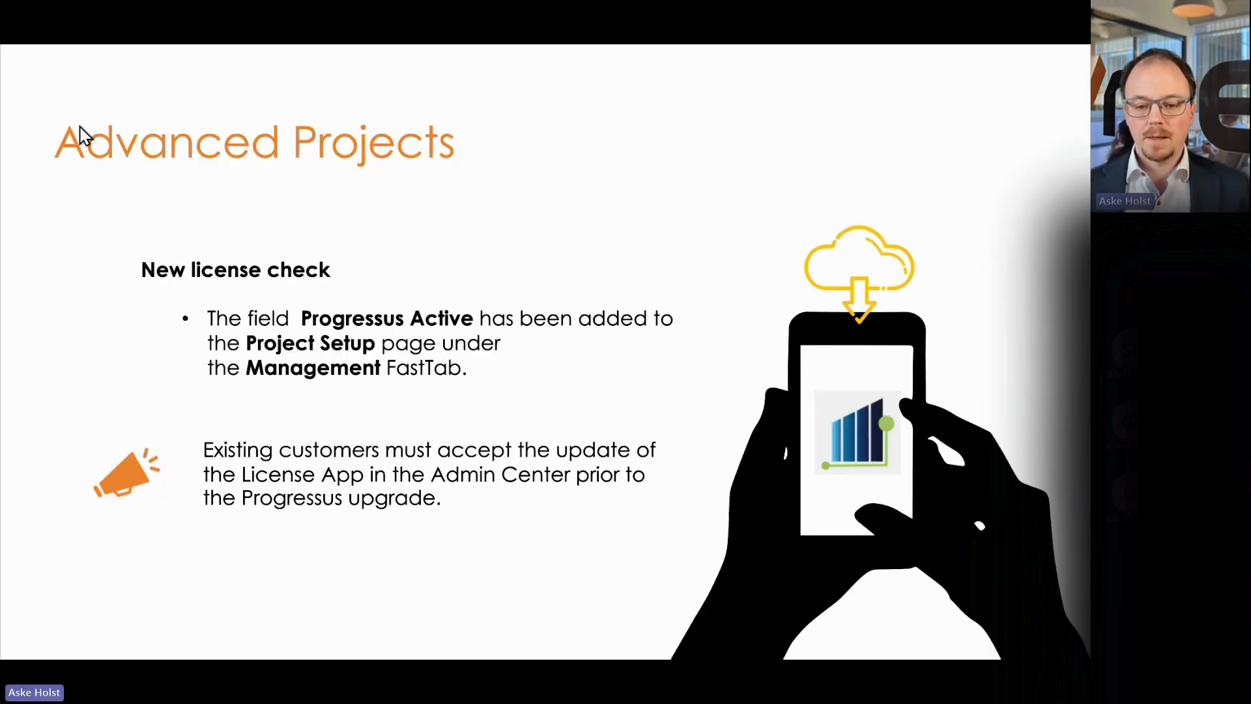
key("Right")
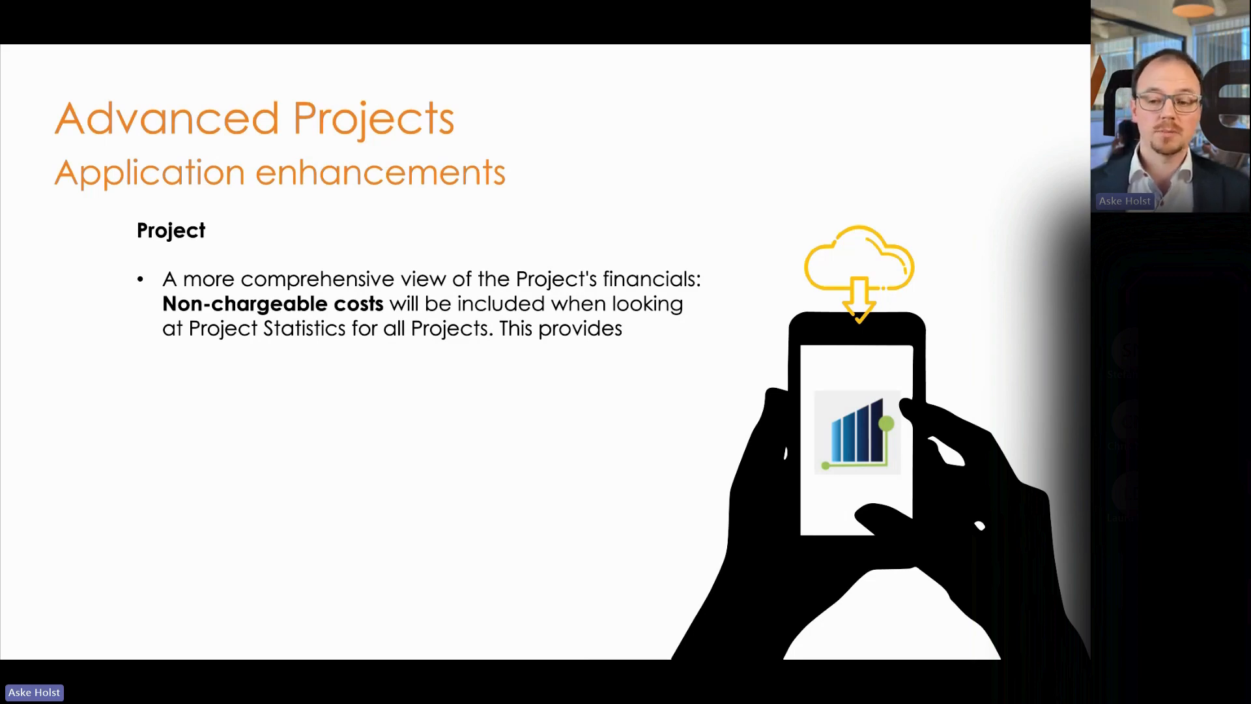
key("alt+Tab")
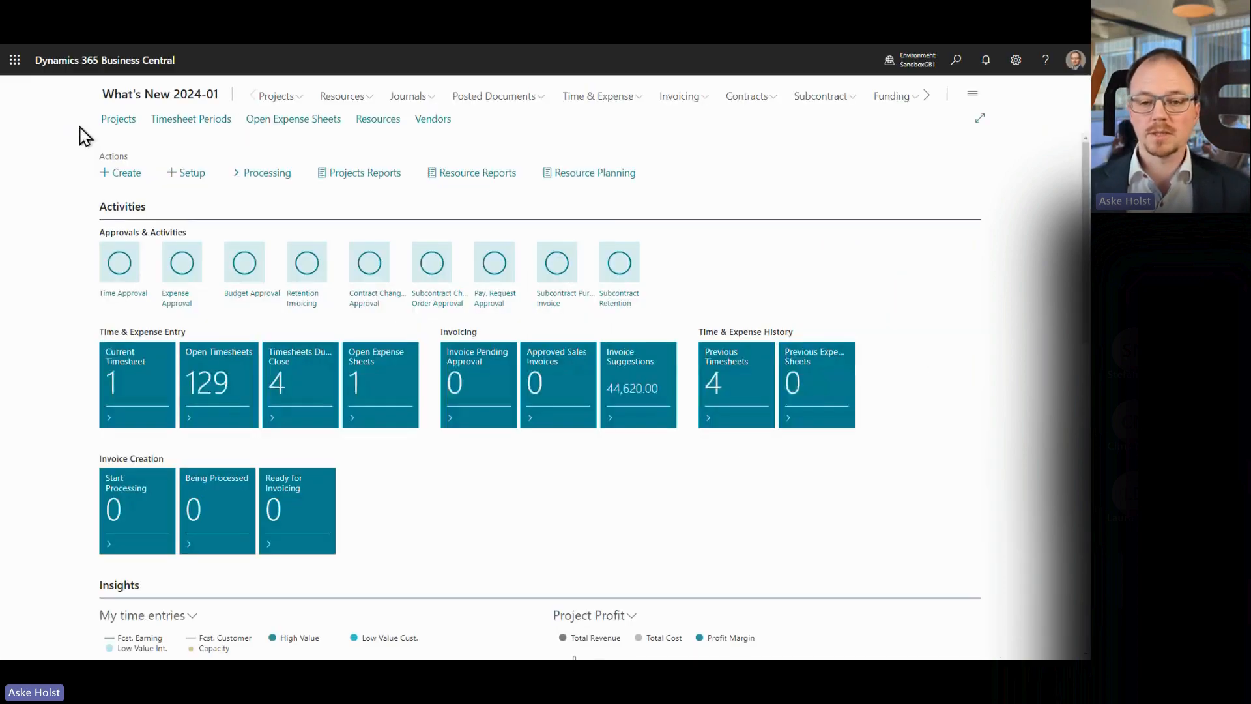
Step: Open the project list and view the Project Statistics for the ERP upgrade project DEMO03
left_click(115, 120)
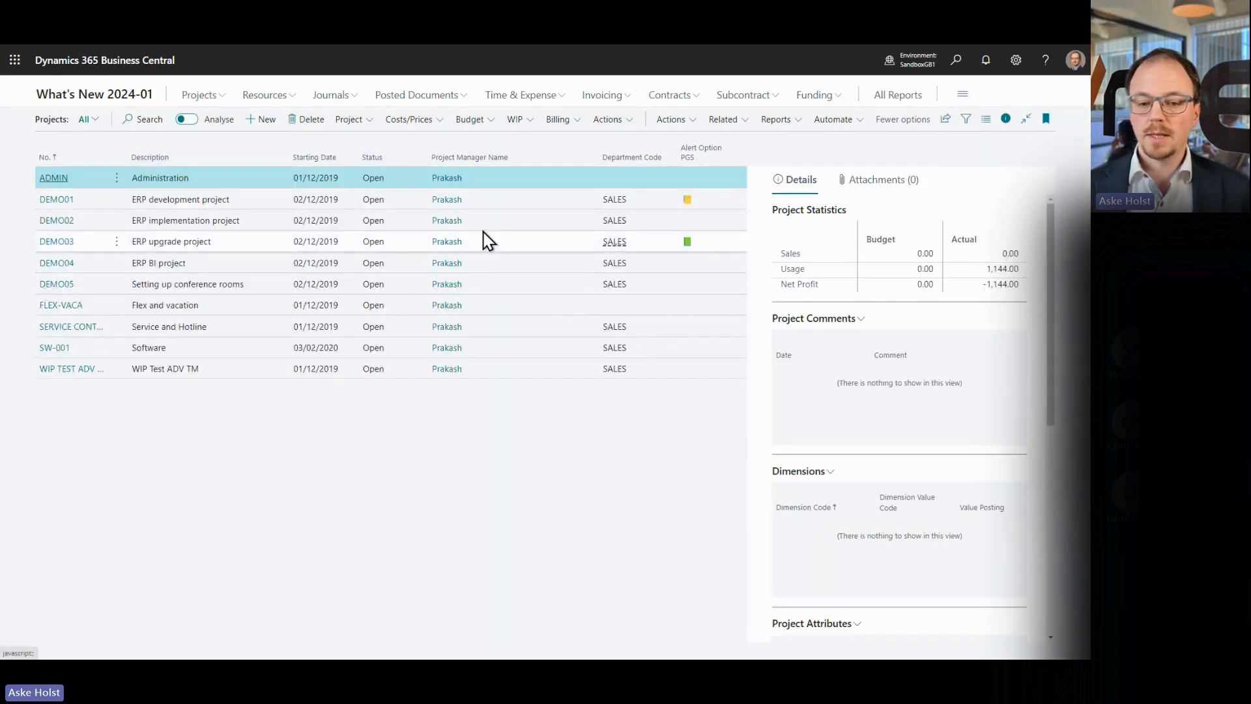
left_click(492, 251)
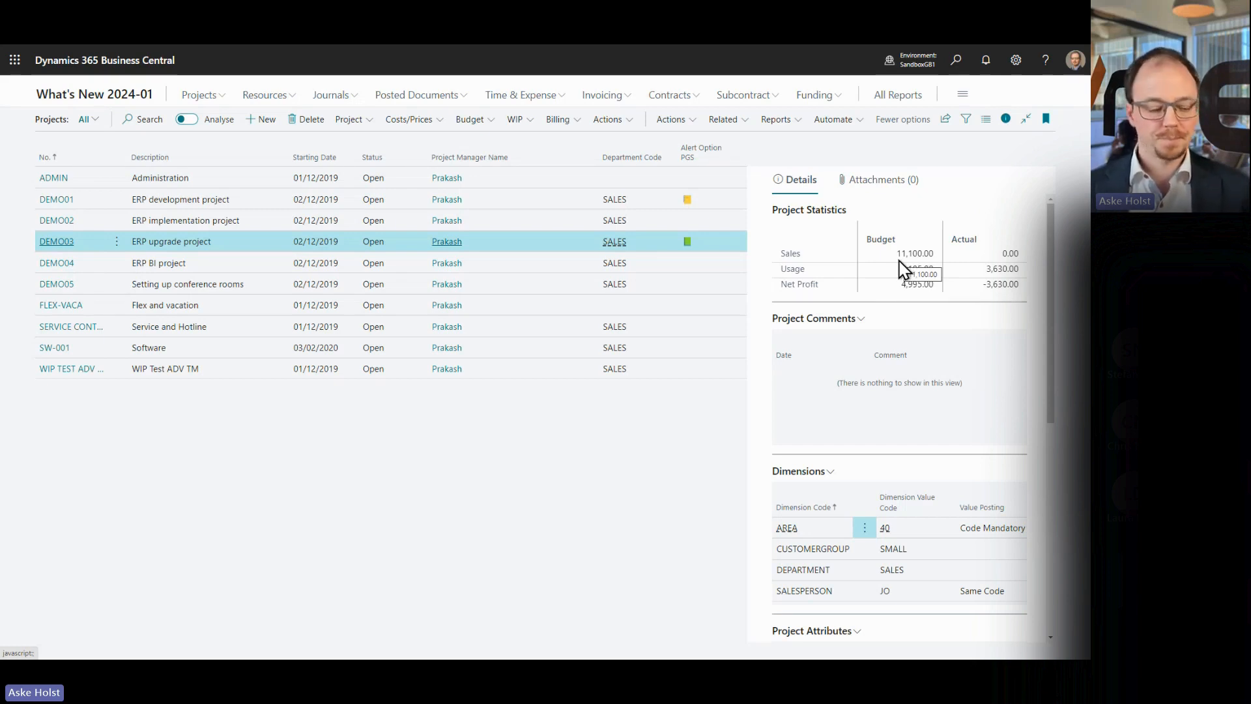
key("alt+Tab")
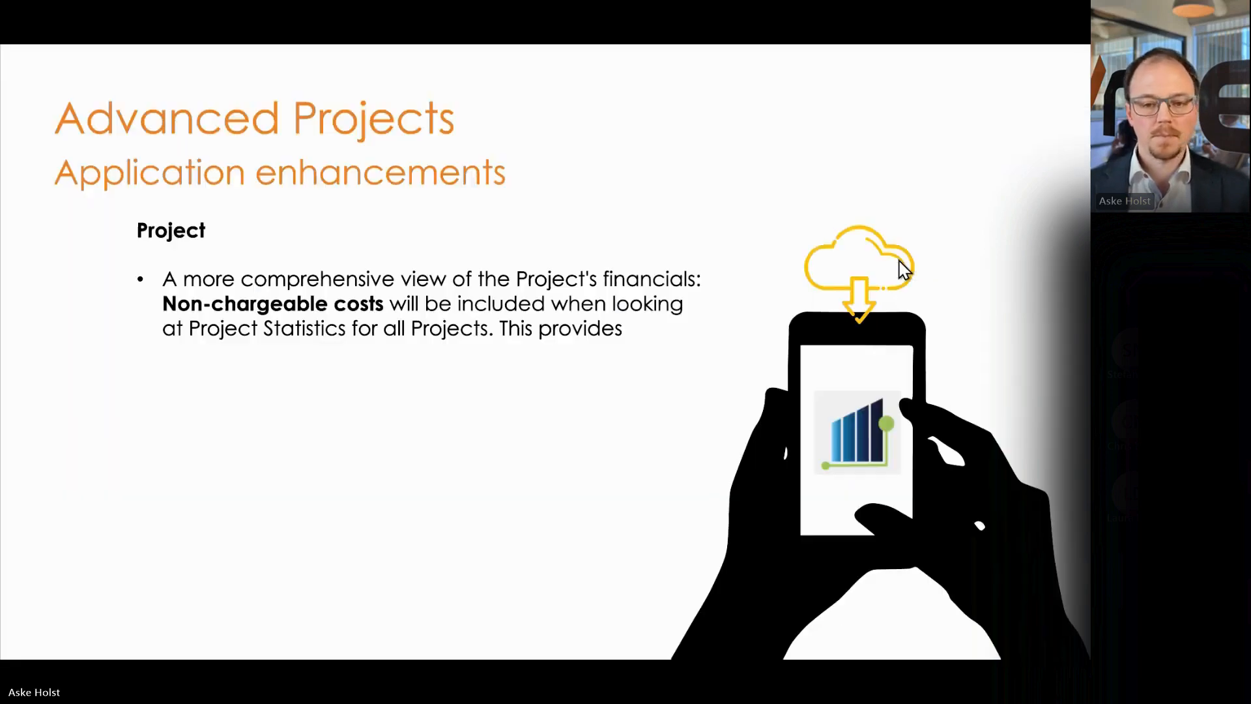
key("Right")
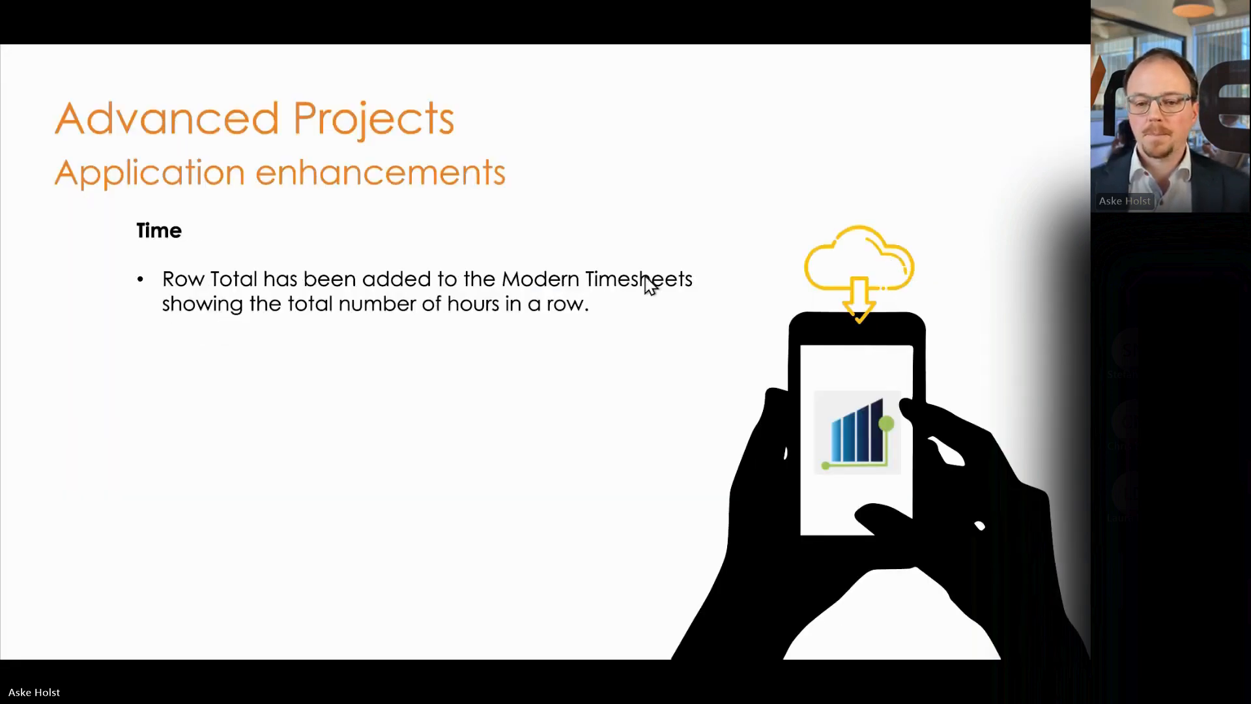
key("Right")
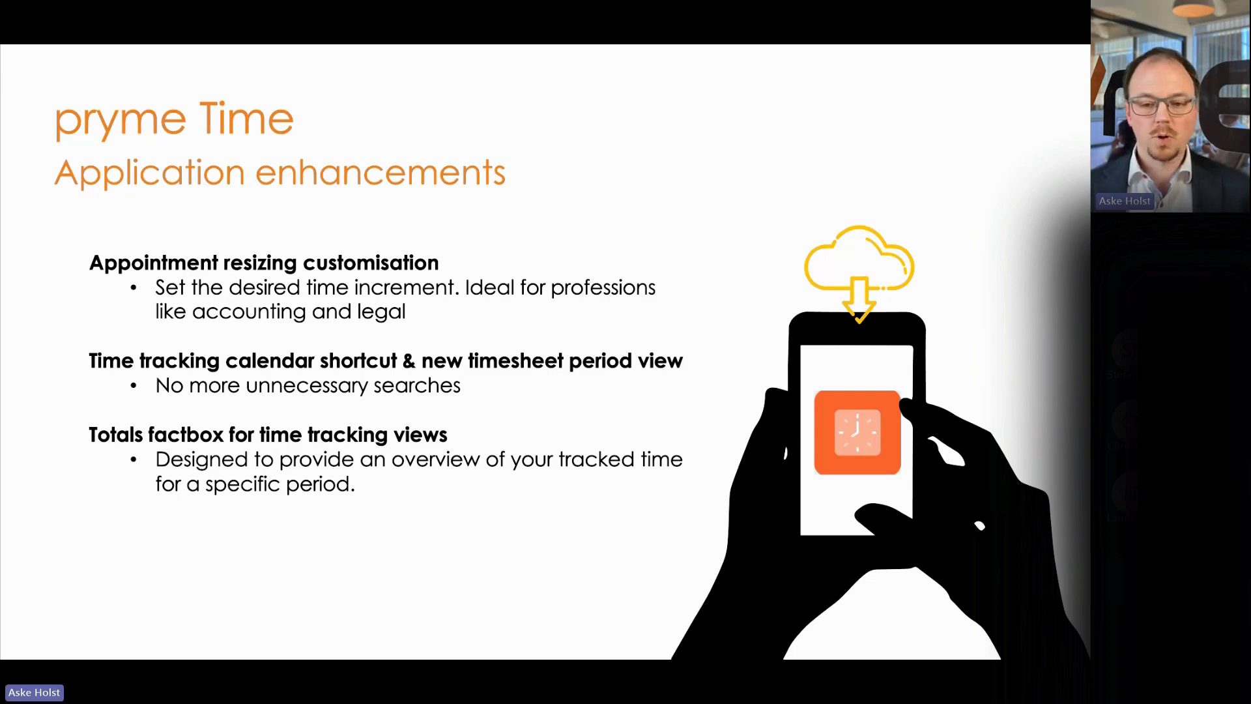
key("Right")
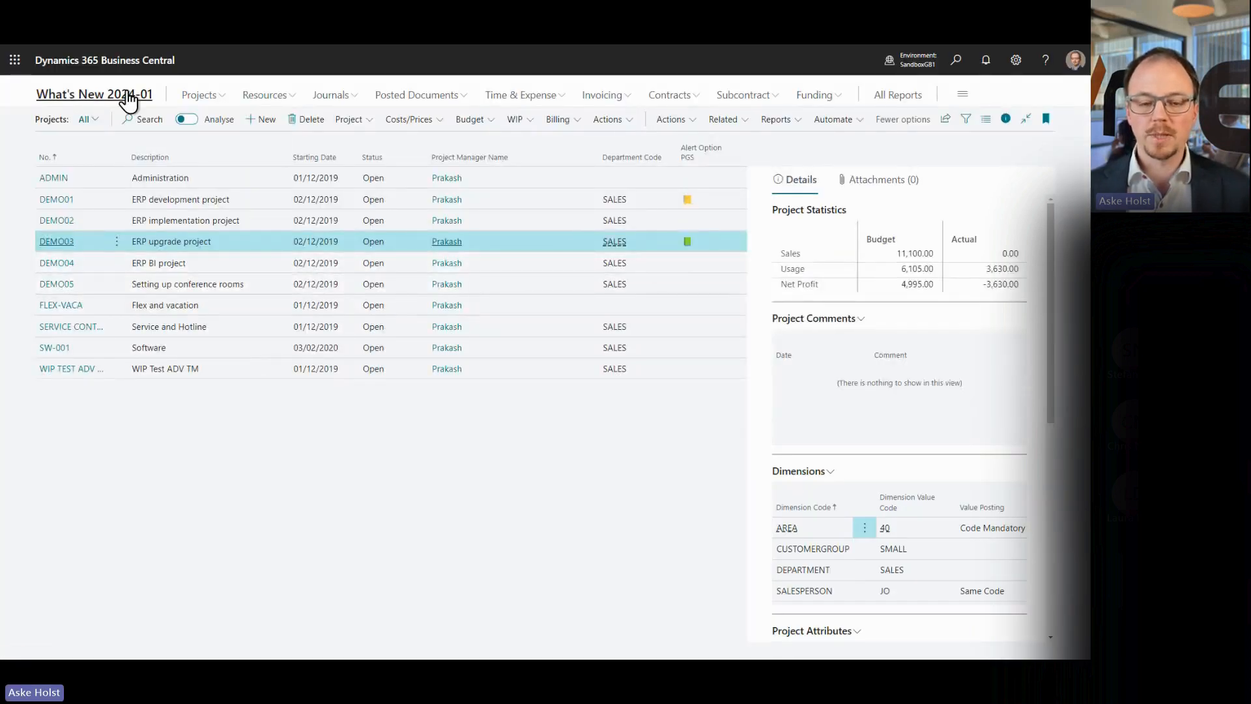
Step: Return to the home page, open the current timesheet, and display its Time Tracking entries
left_click(133, 97)
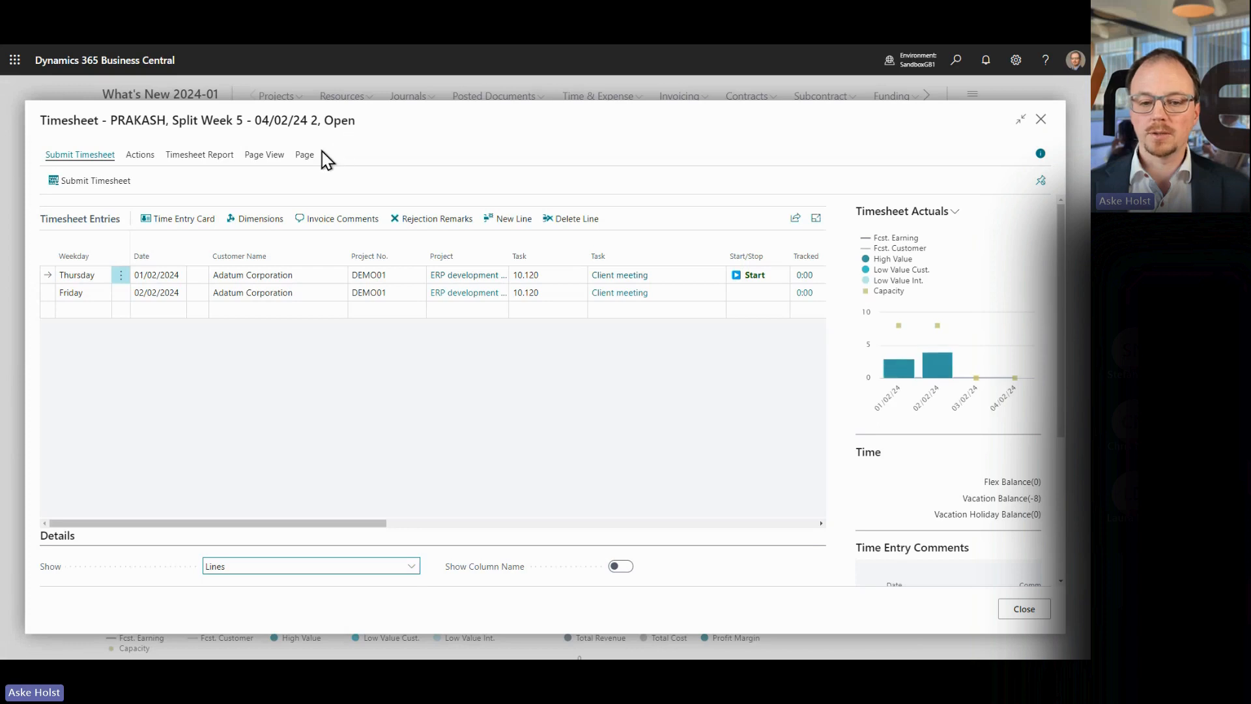
left_click(140, 155)
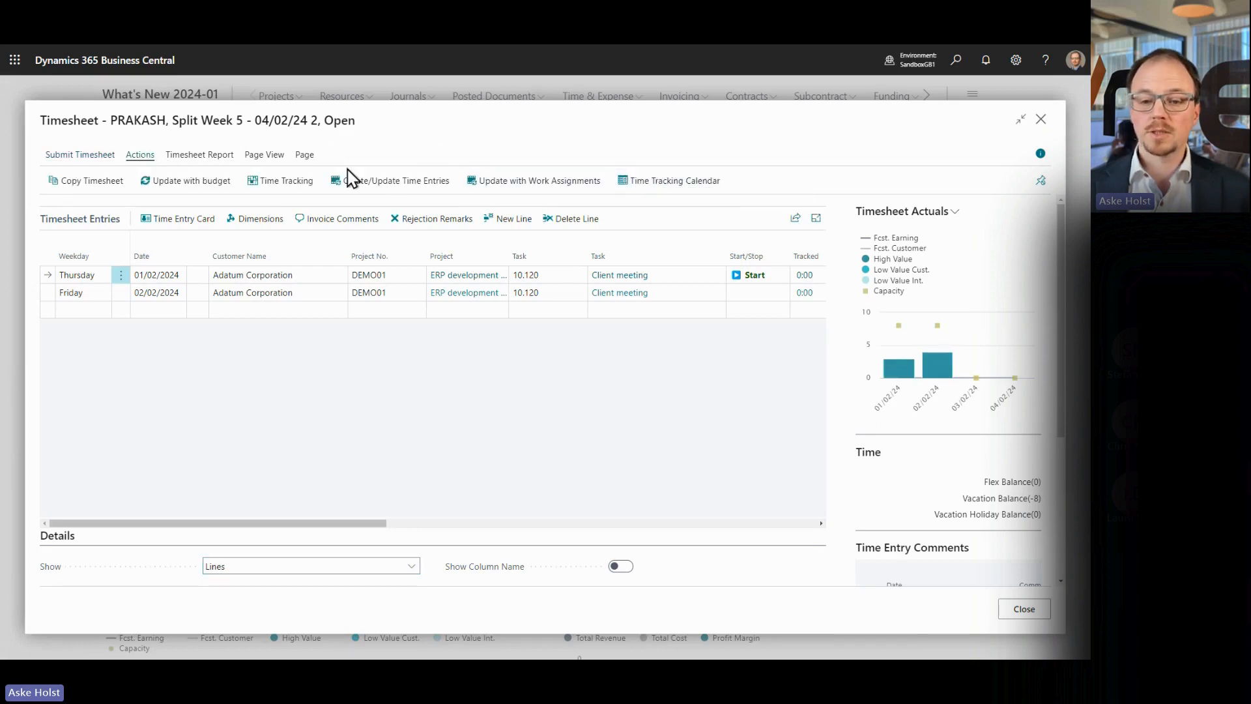
left_click(288, 185)
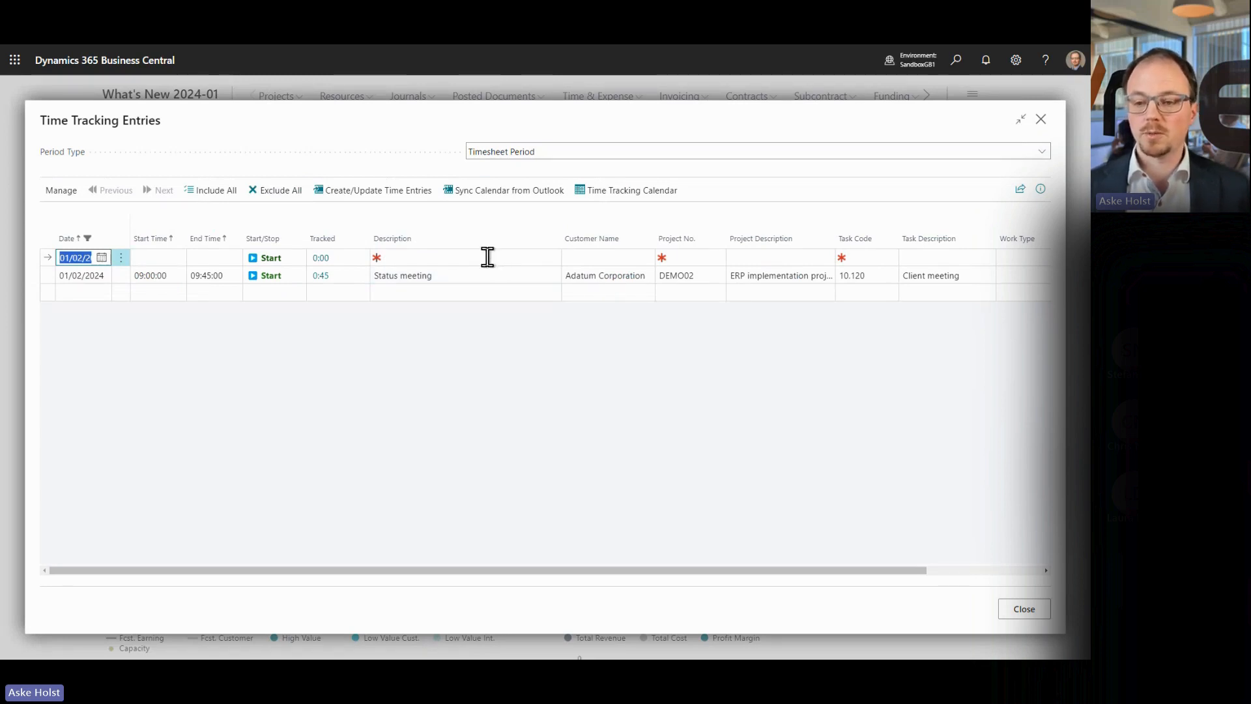
Step: View the Time Tracking Calendar from the tracking entries, go back to the timesheet, and open the calendar directly from there
left_click(631, 195)
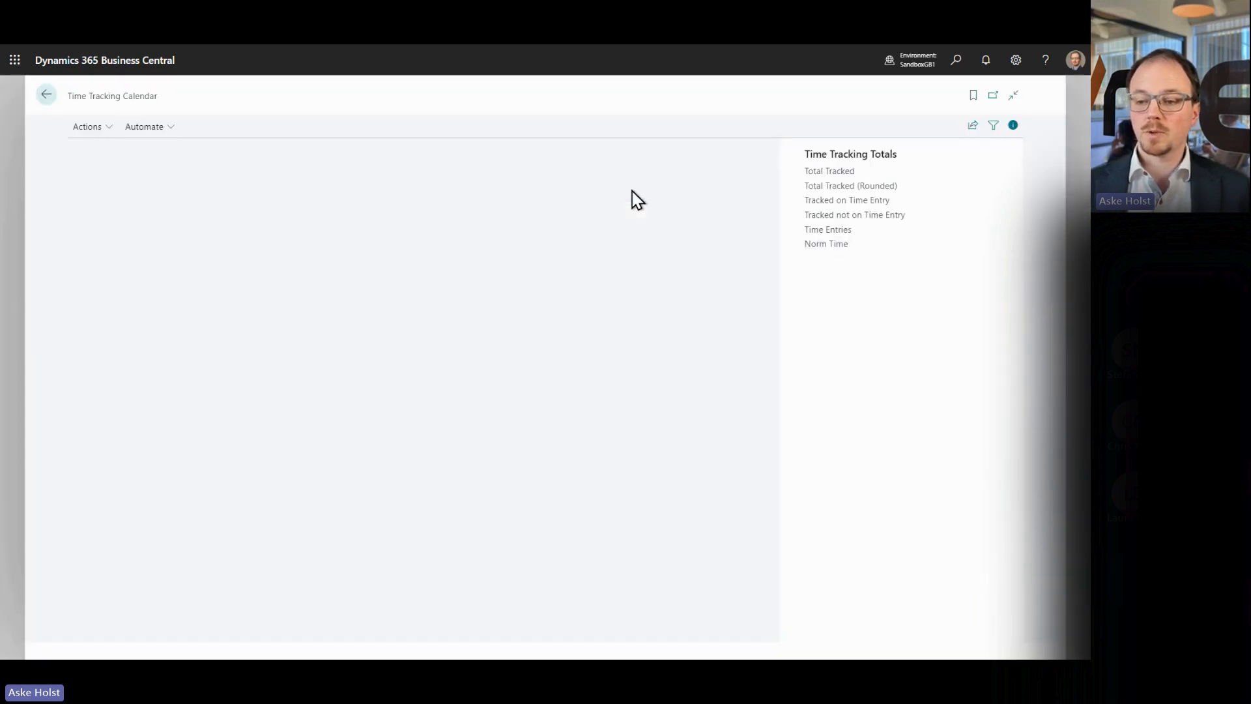
scroll(495, 282, "up", 1)
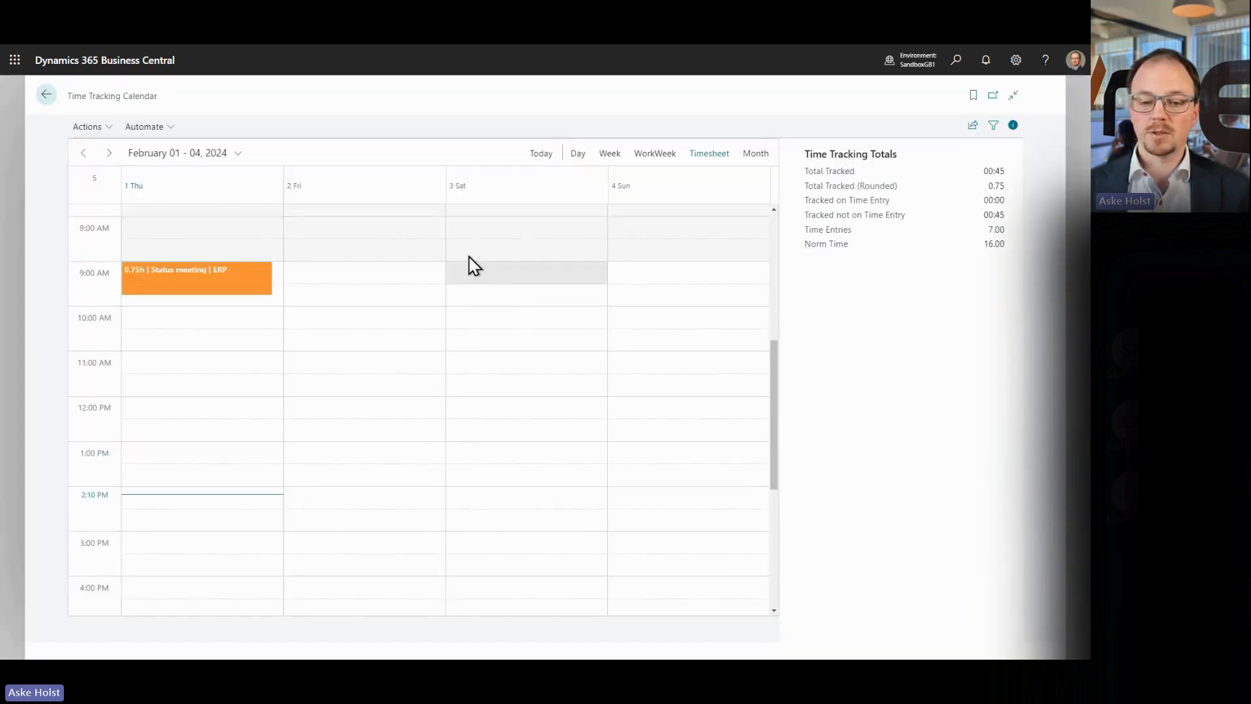
left_click(46, 95)
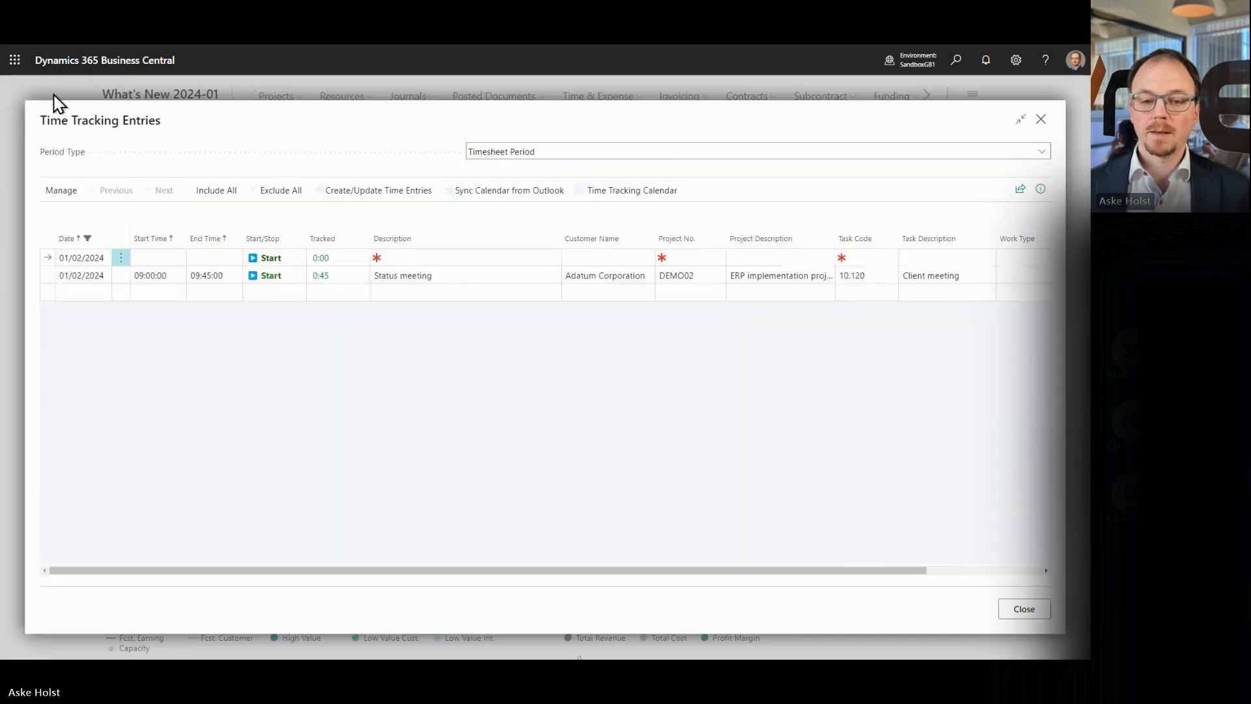
left_click(1040, 120)
left_click(661, 182)
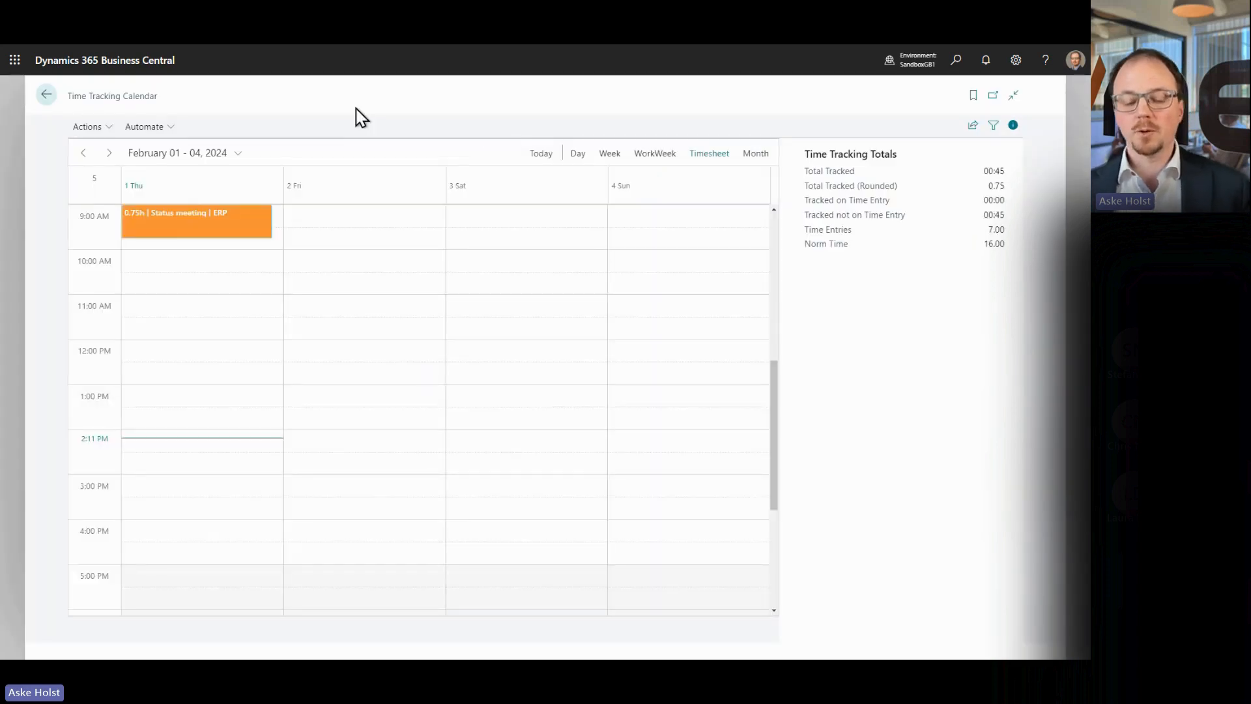
Step: Resize Thursday's Status meeting to end at 10:00, and shorten it back to end at 9:45
scroll(349, 297, "up", 1)
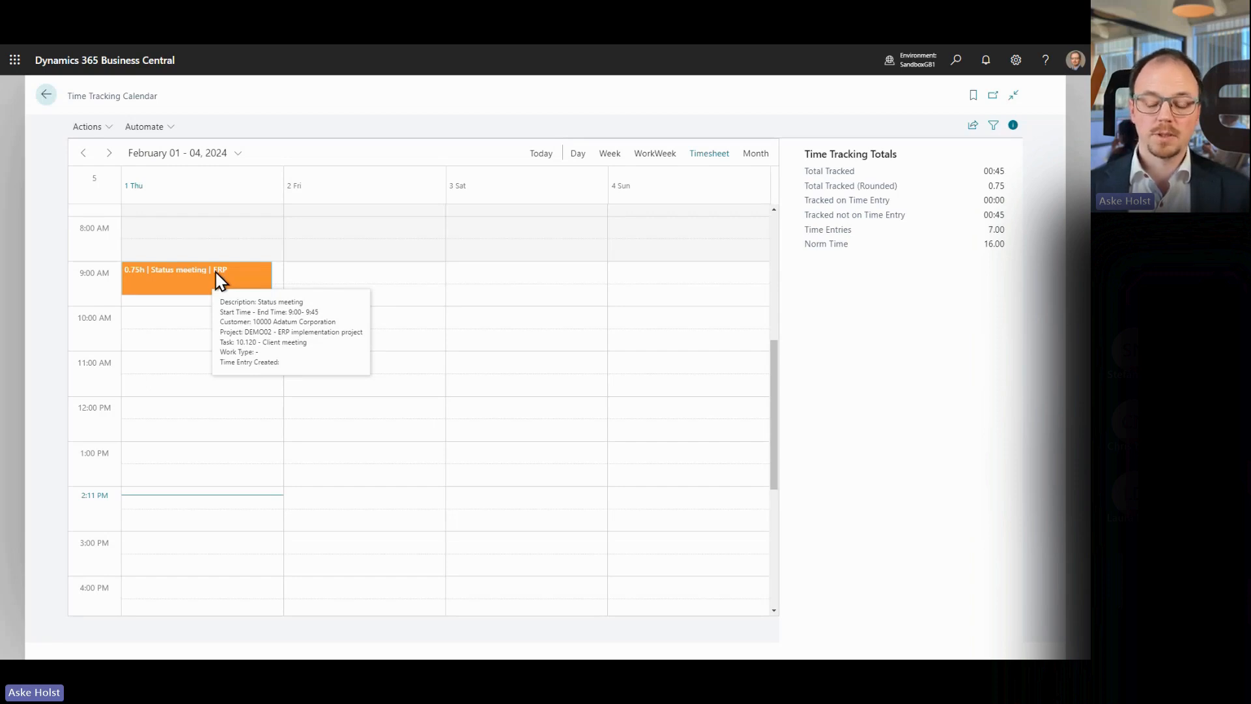
left_click_drag(231, 292, 231, 294)
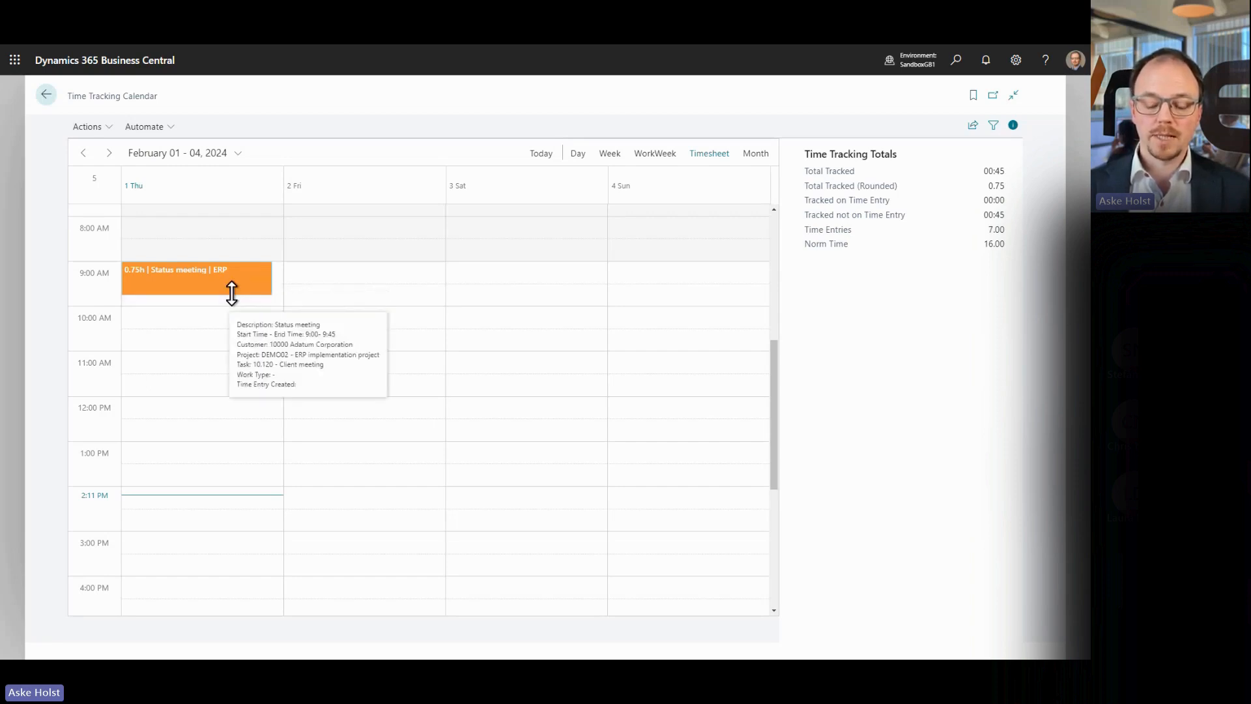
left_click_drag(231, 293, 231, 300)
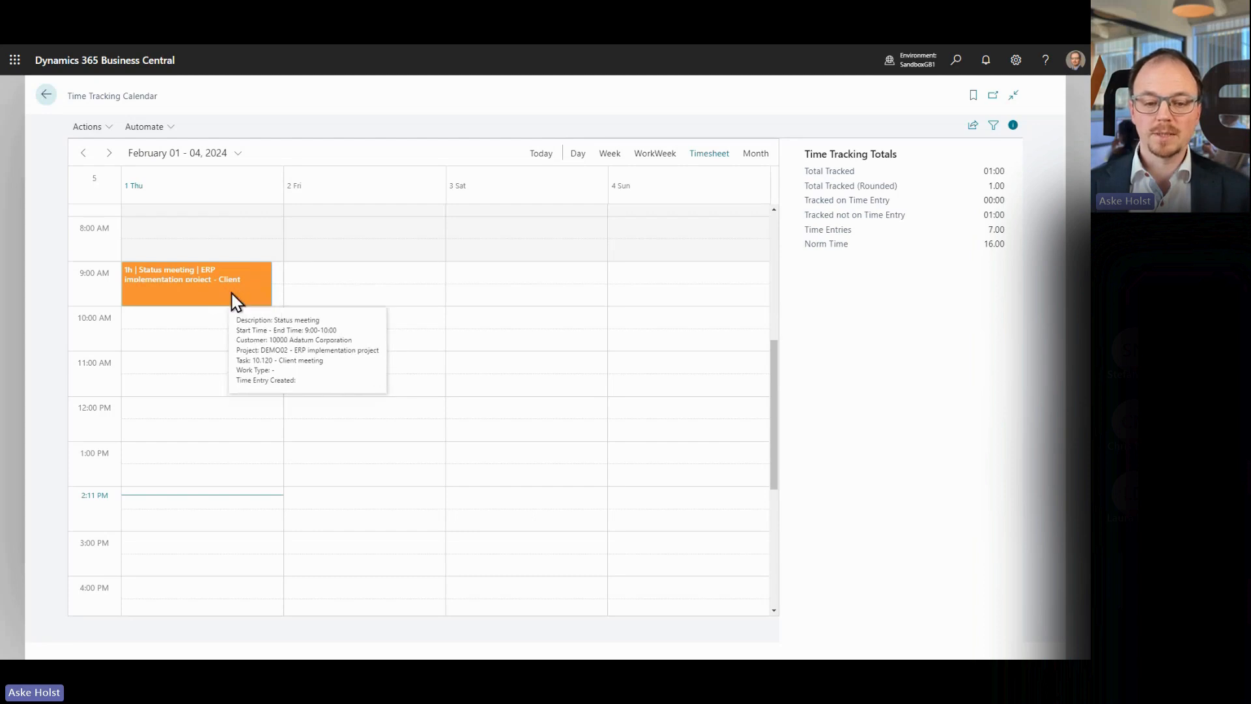
mouse_move(231, 303)
left_mouse_down()
mouse_move(231, 330)
mouse_move(231, 296)
left_mouse_up()
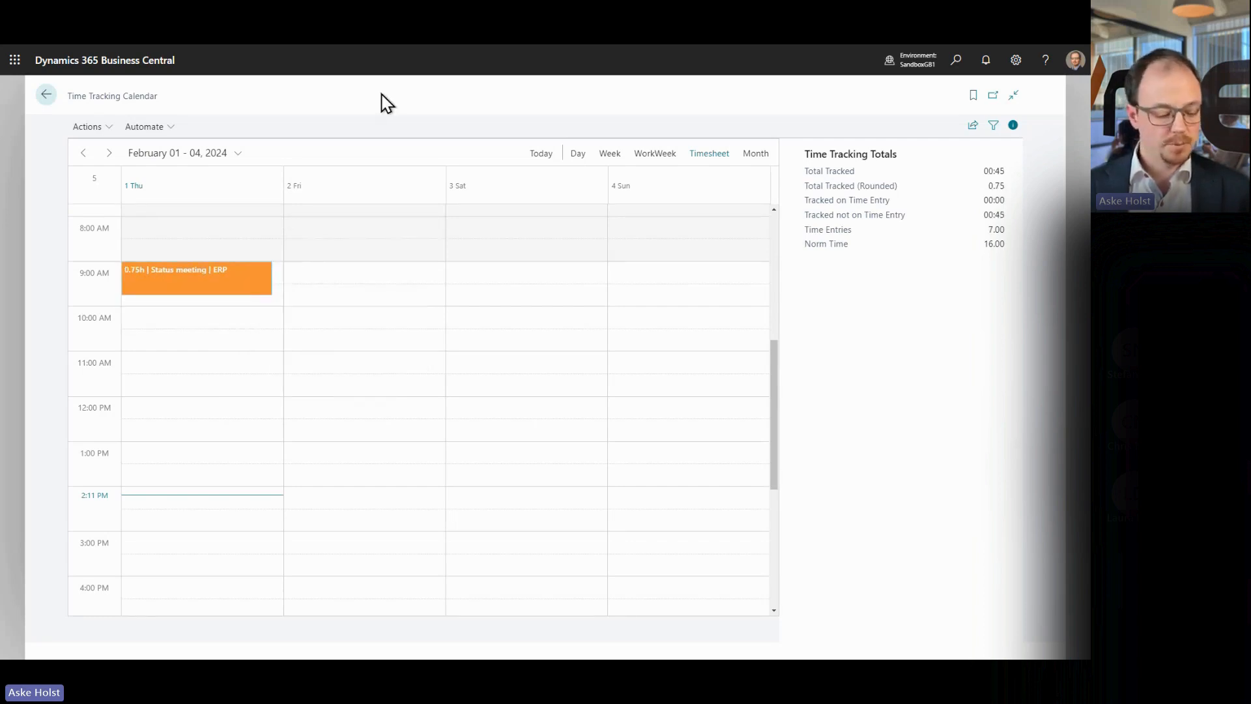
Step: Open pryme Time Setup, set the calendar's appointment increment to 6, and return to the Time Tracking Calendar
key("alt+q")
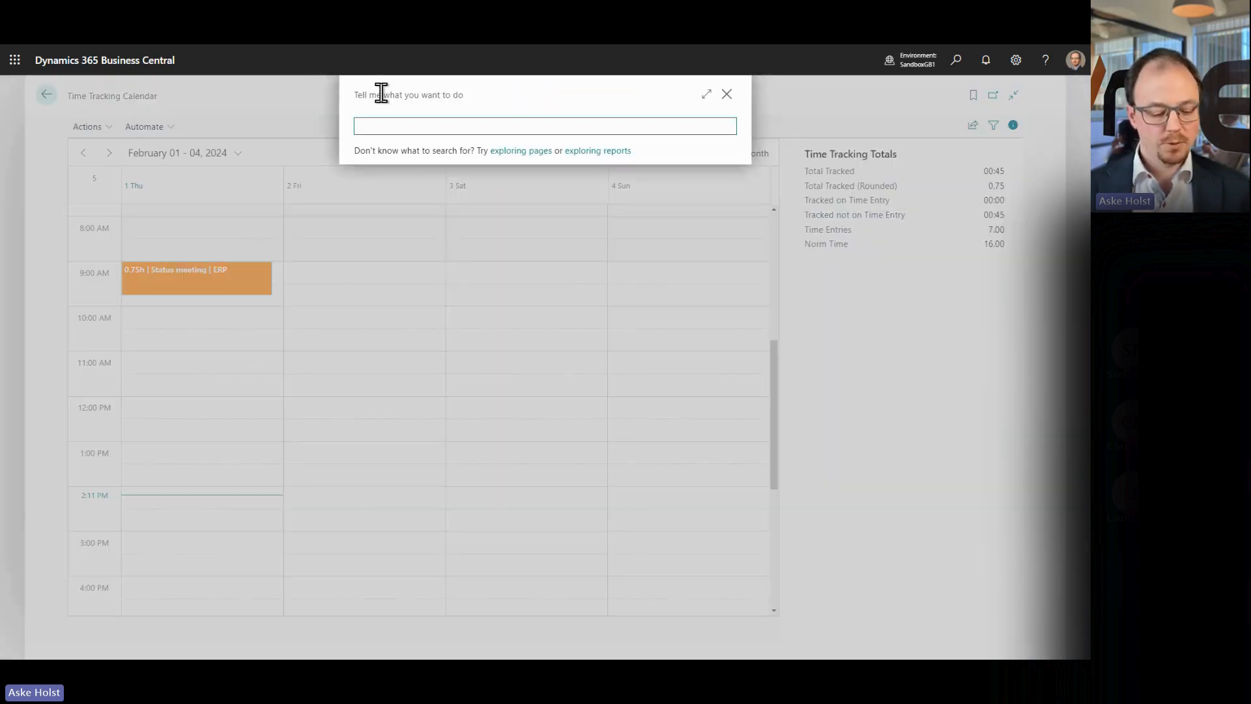
type("pryme ")
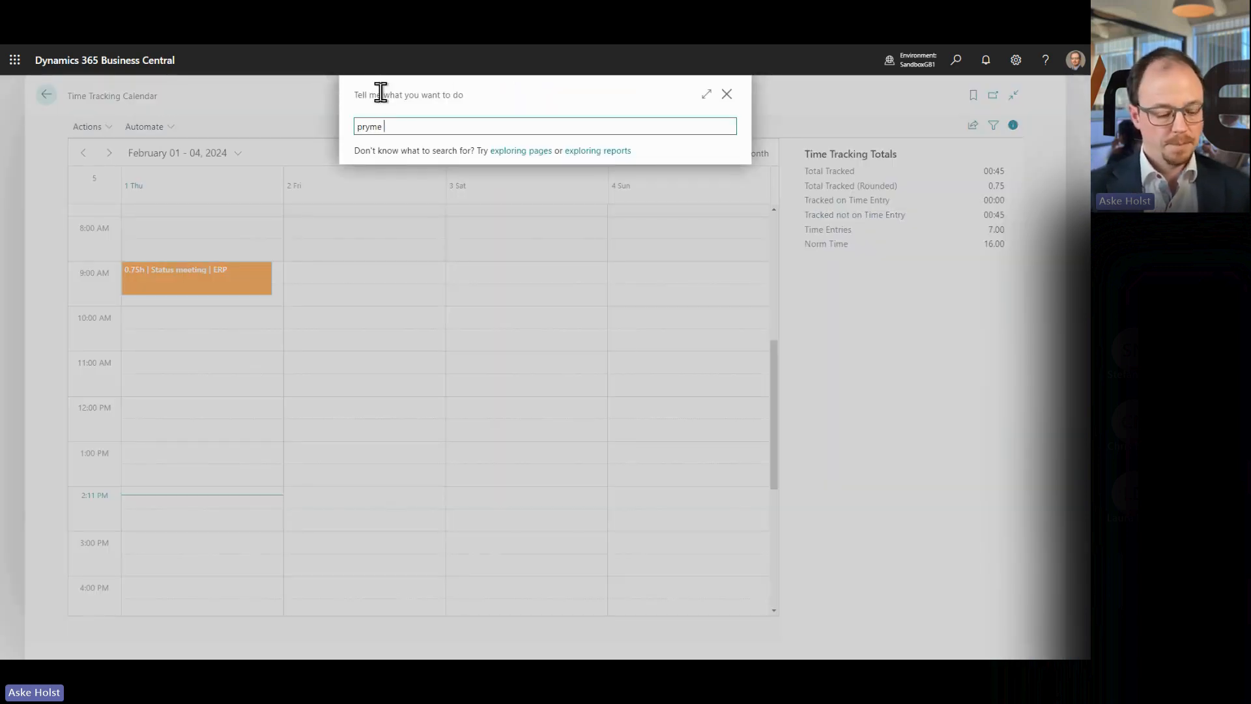
type("time")
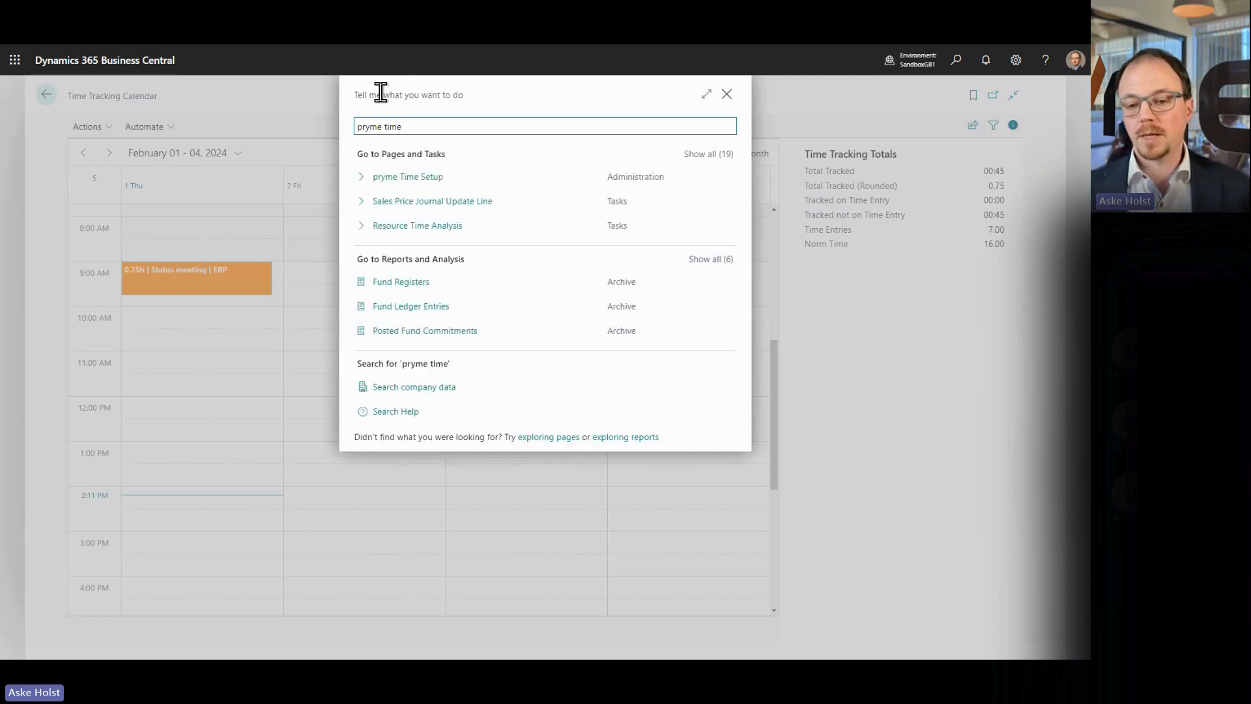
left_click(442, 189)
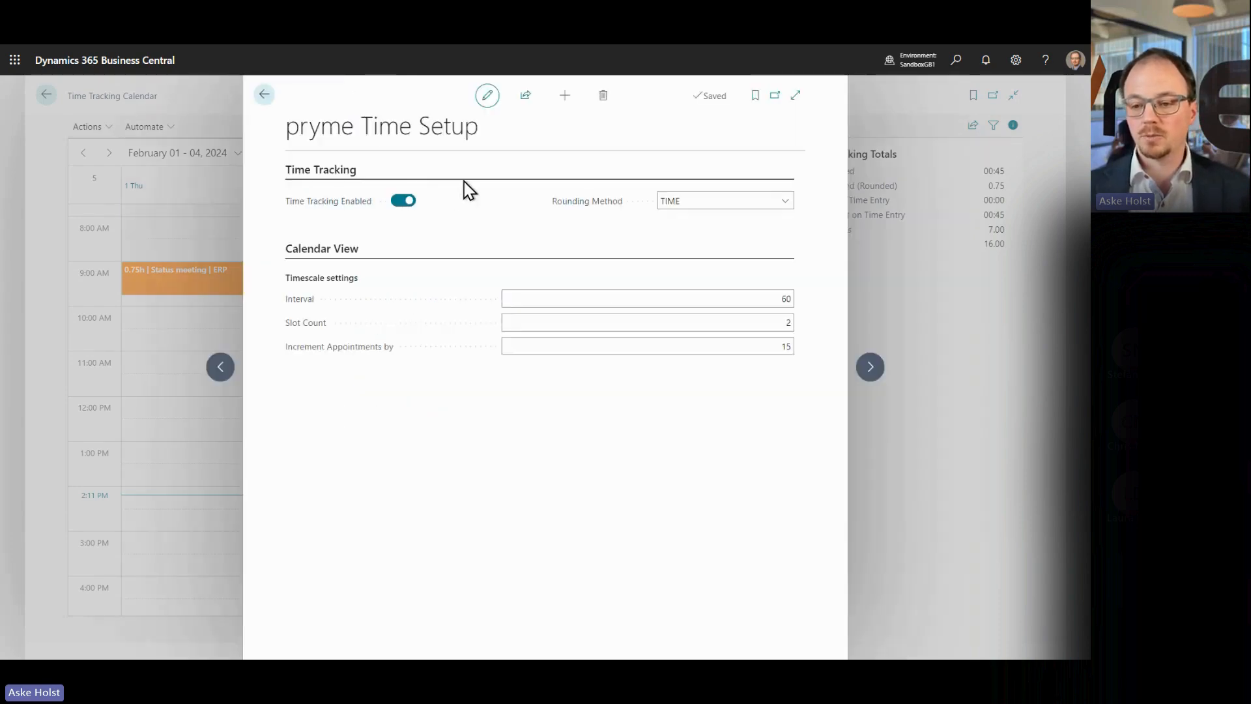
left_click(664, 345)
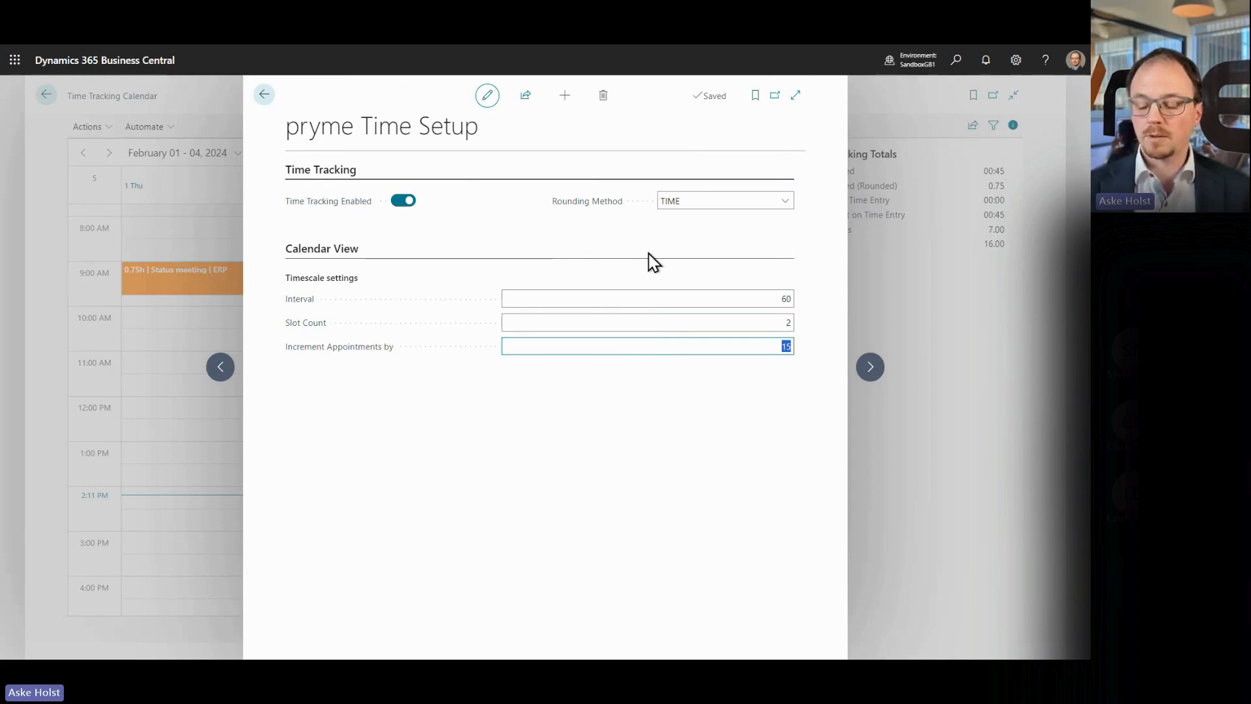
type("6")
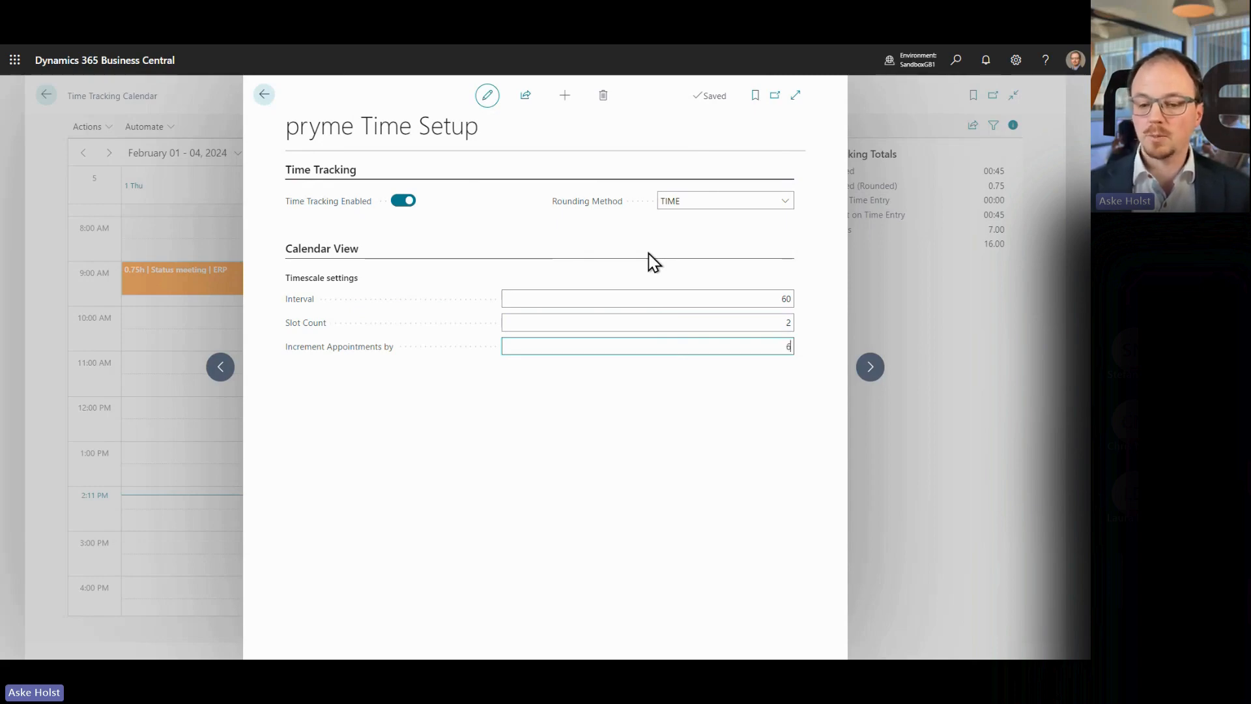
left_click(615, 240)
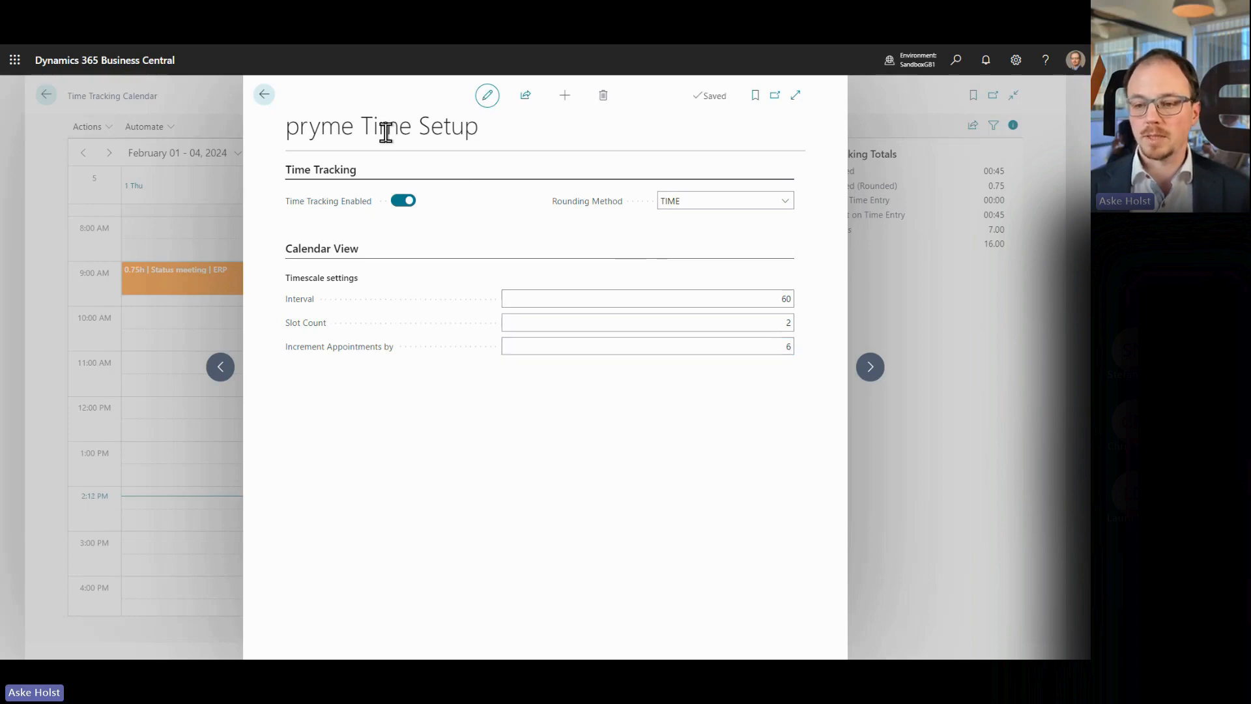
left_click(264, 96)
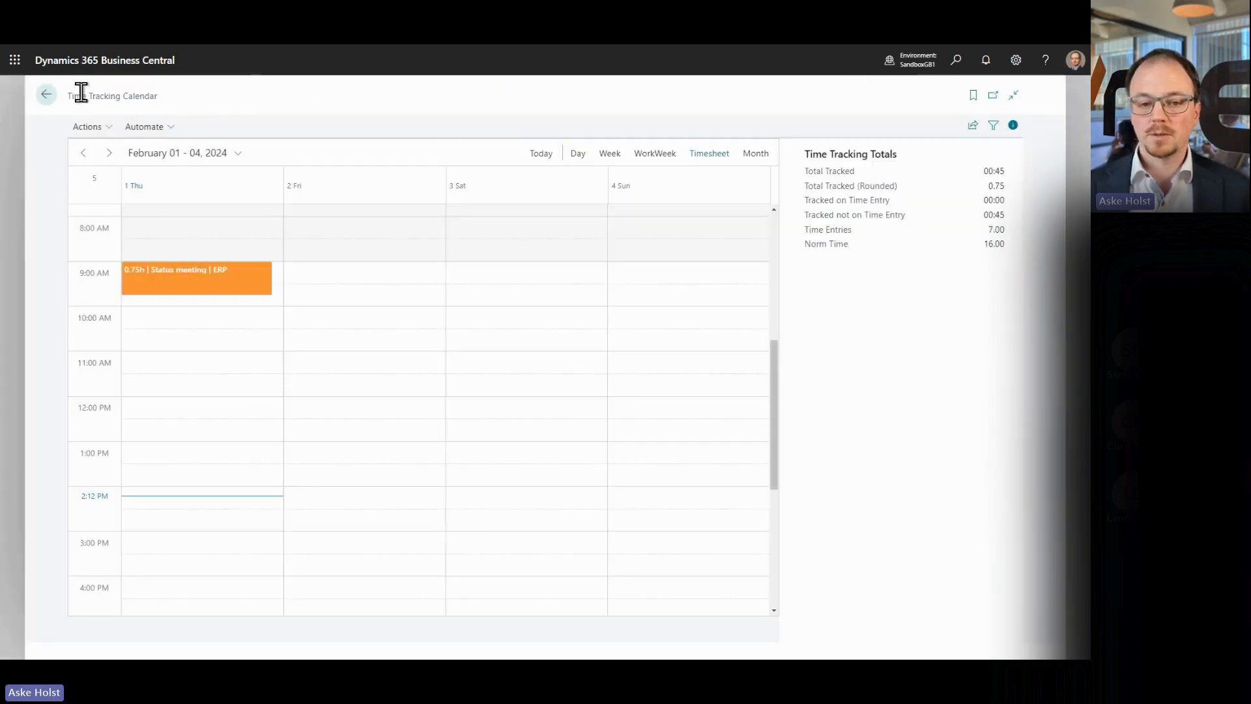
Step: Reopen the Time Tracking Calendar from the timesheet and extend Thursday's Status meeting to end at 10:24
left_click(46, 95)
left_click(702, 184)
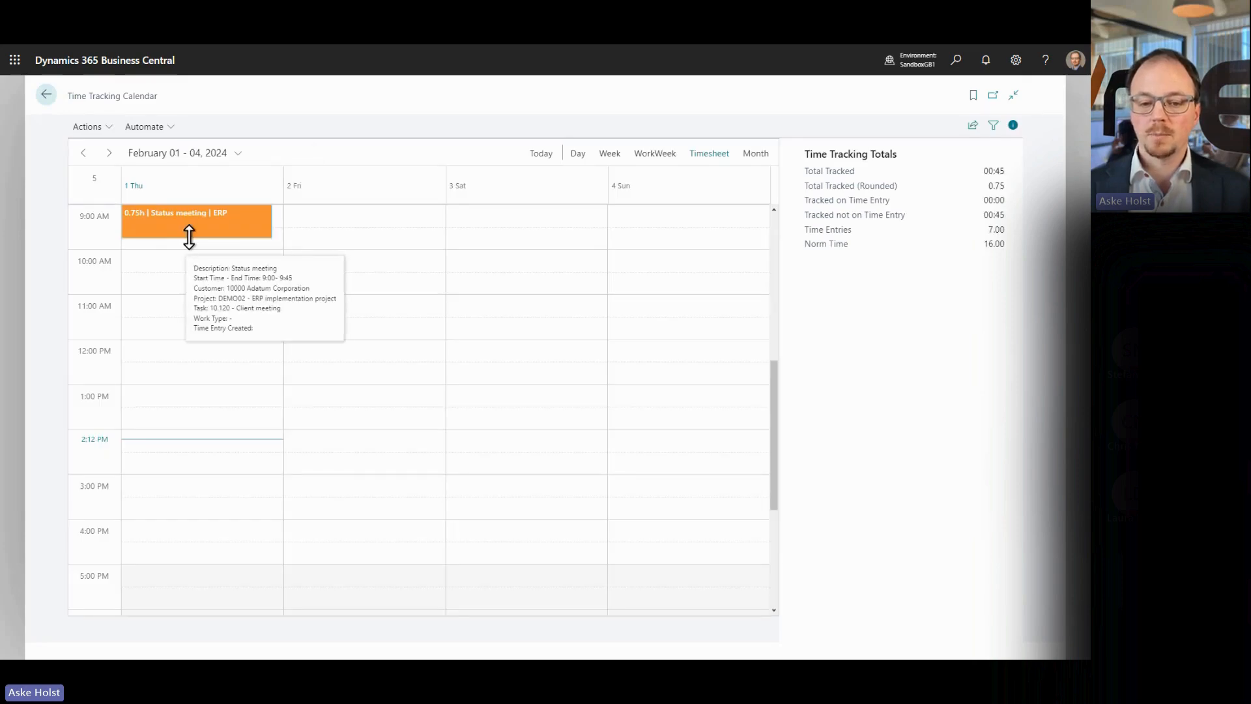
left_click_drag(189, 237, 189, 261)
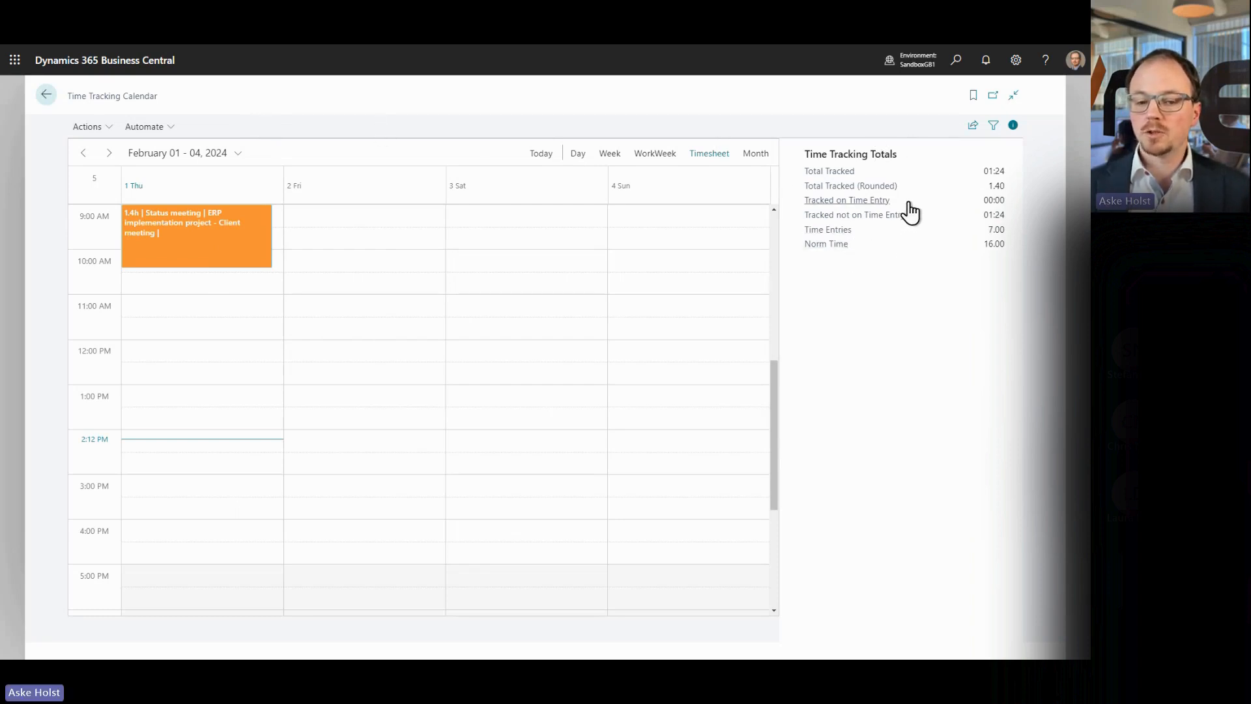
left_click(456, 220)
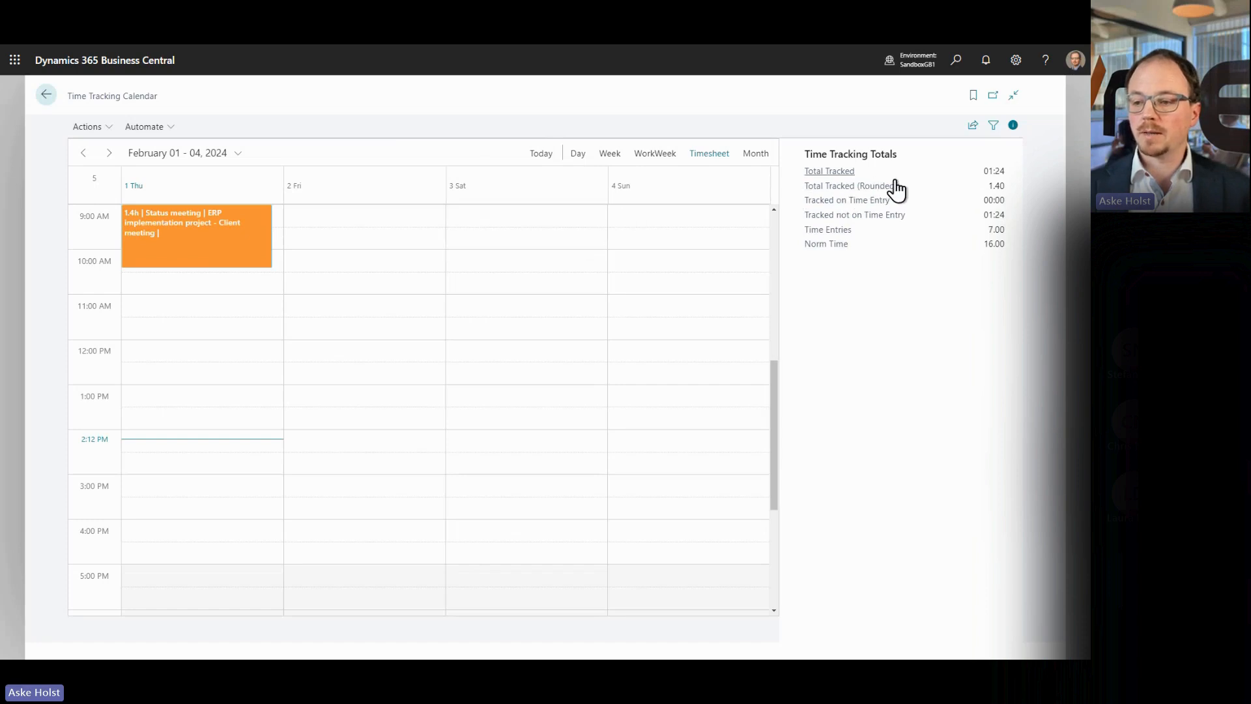
mouse_move(219, 254)
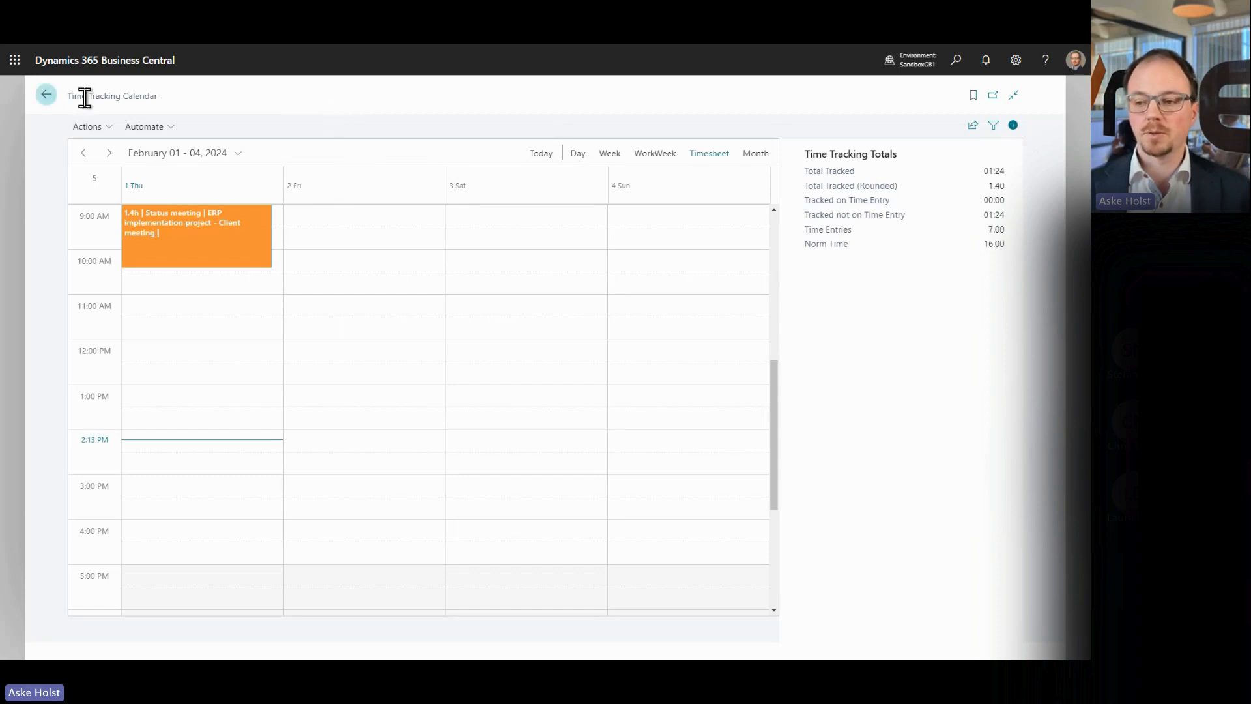
Step: View the timesheet's Time Tracking Entries with their totals, and close back out to the home page
left_click(47, 95)
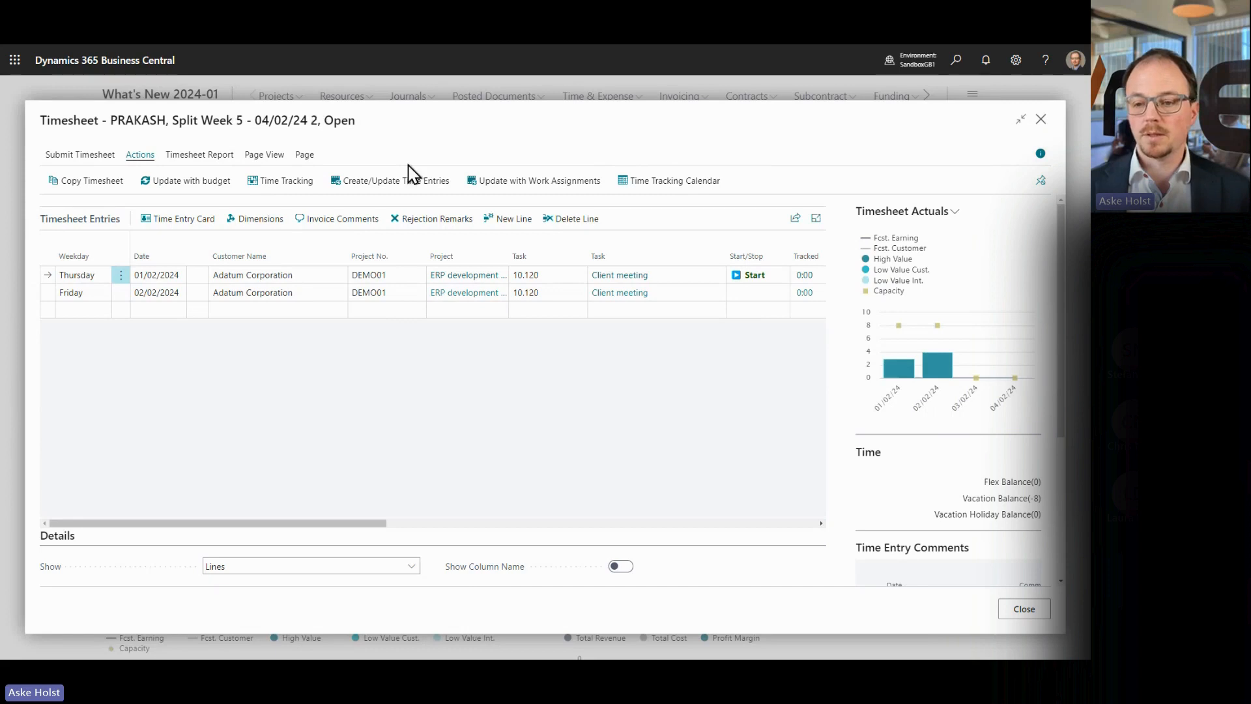
left_click(274, 188)
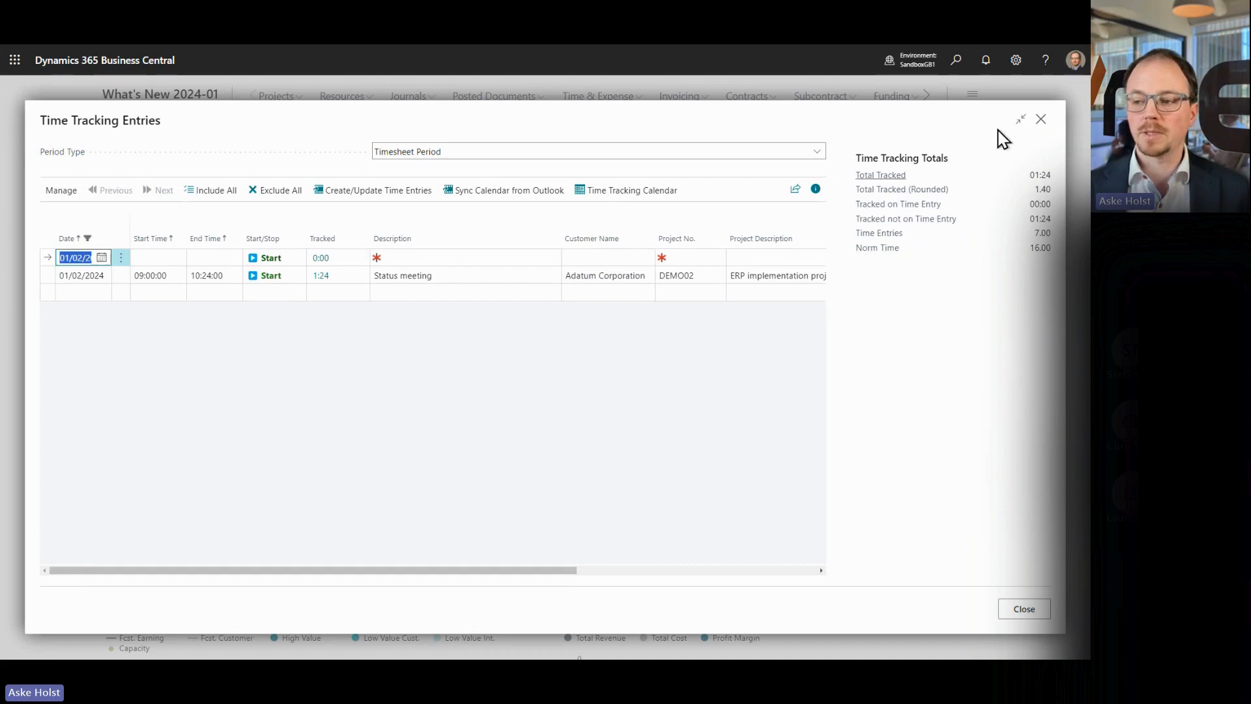
left_click(1041, 119)
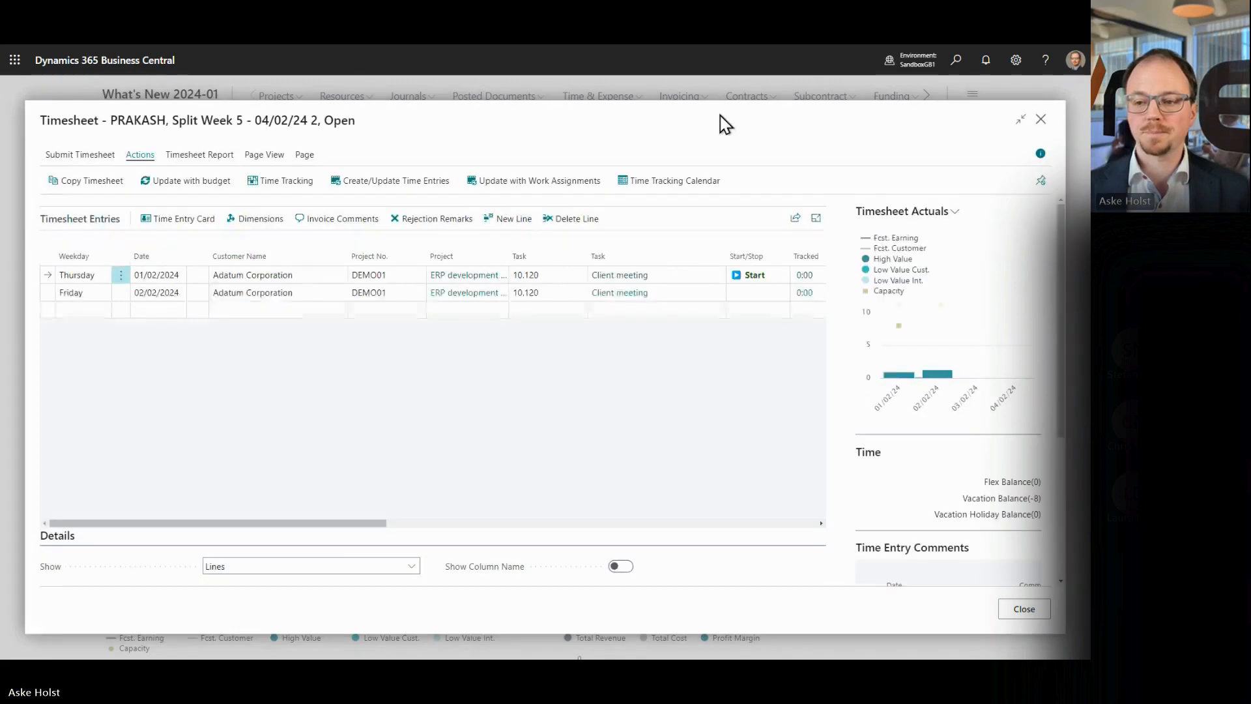
left_click(1041, 119)
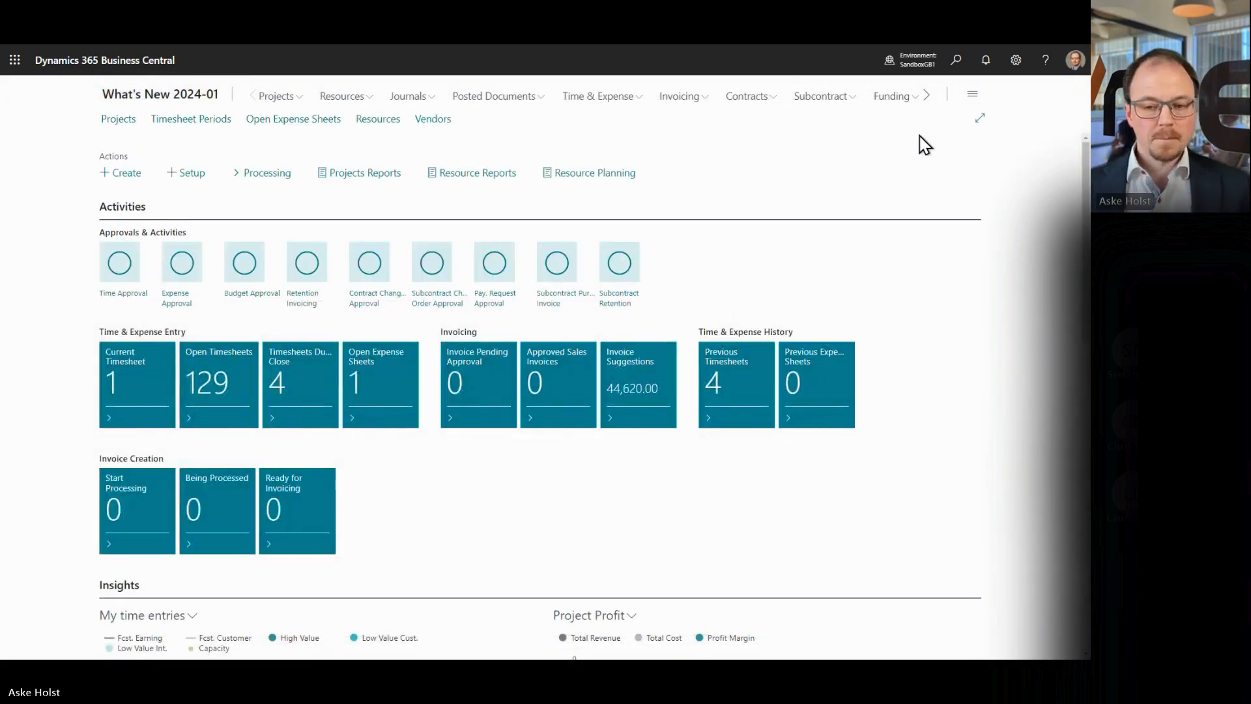
key("alt+Tab")
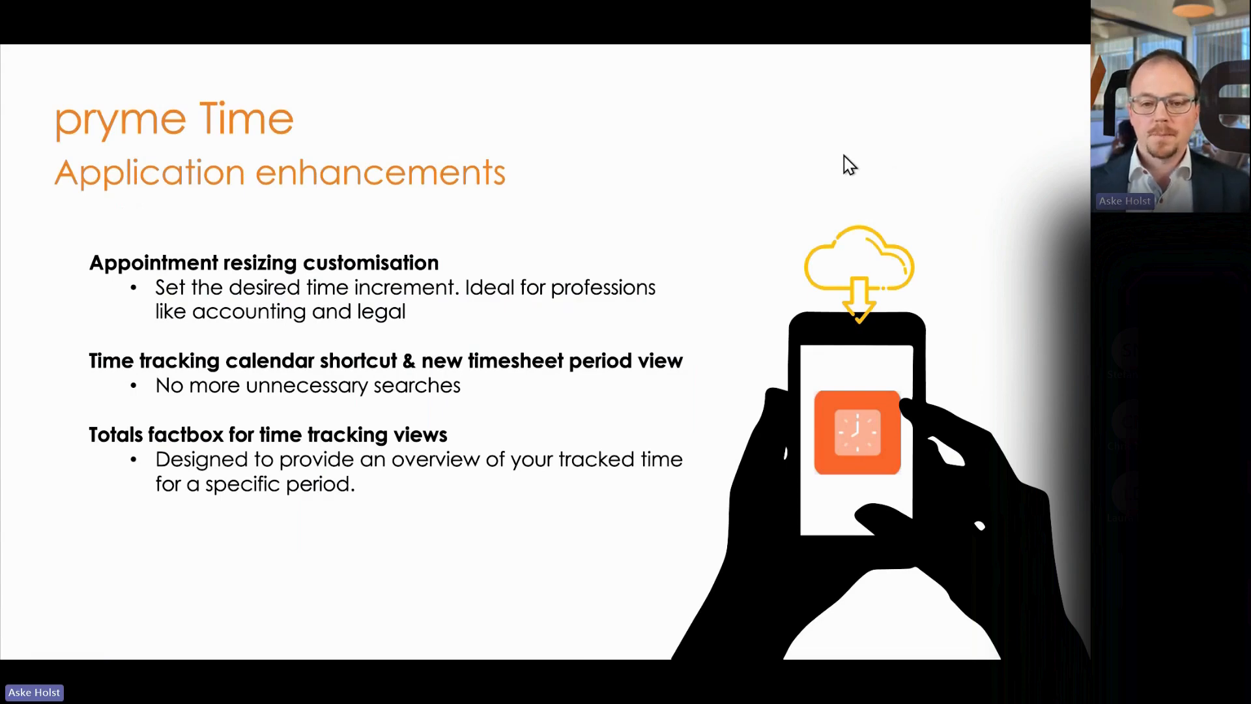
key("Right")
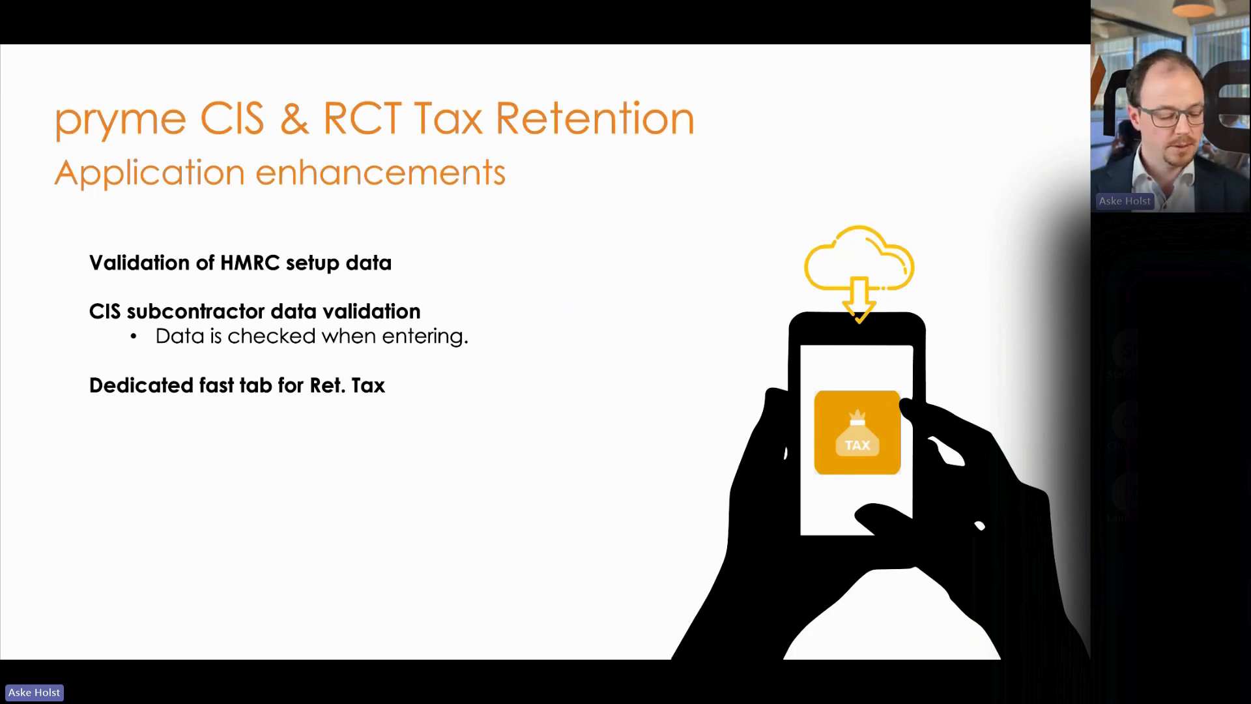
key("alt+Tab")
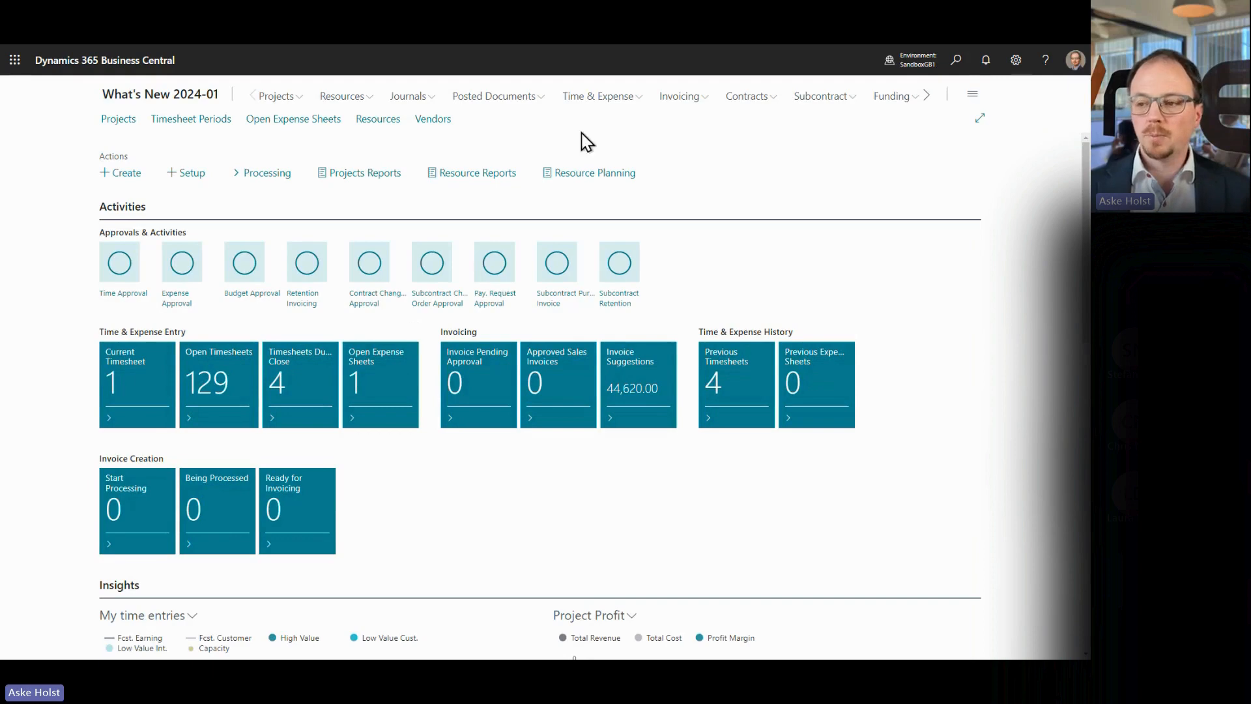
Step: Search for "ret tax" and open the Retention Tax Setup page
left_click(956, 60)
type("r")
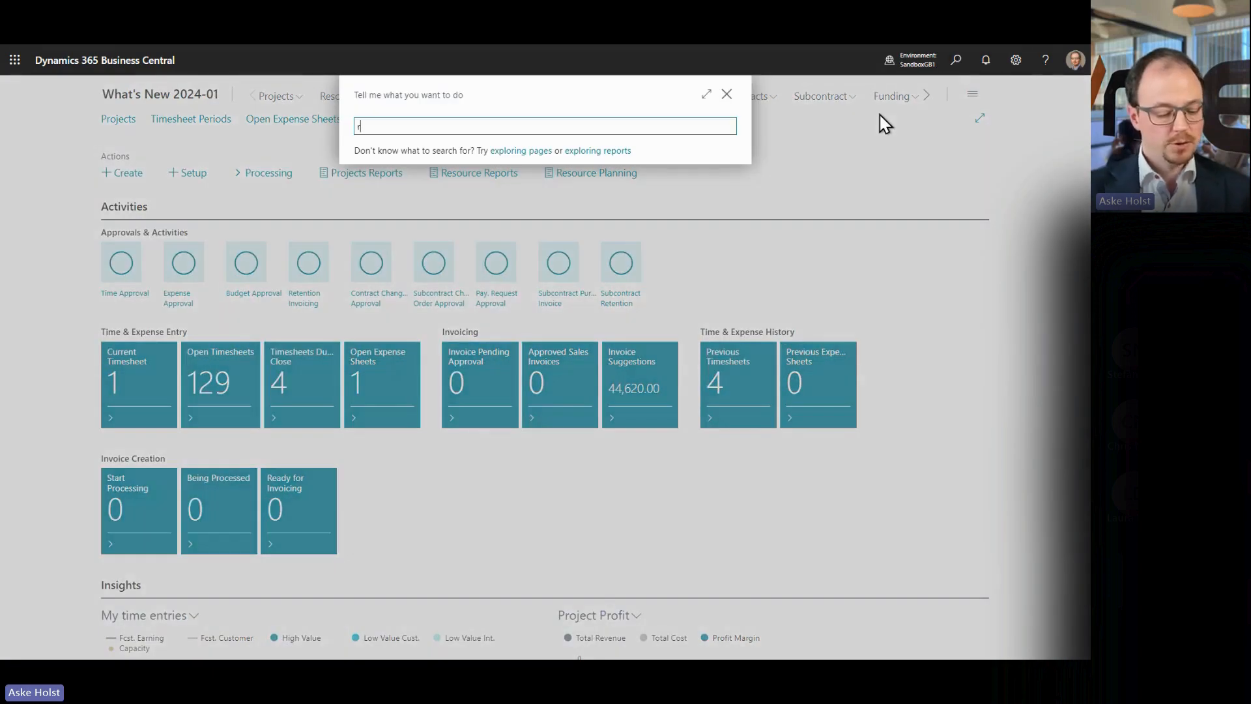
type("et tax")
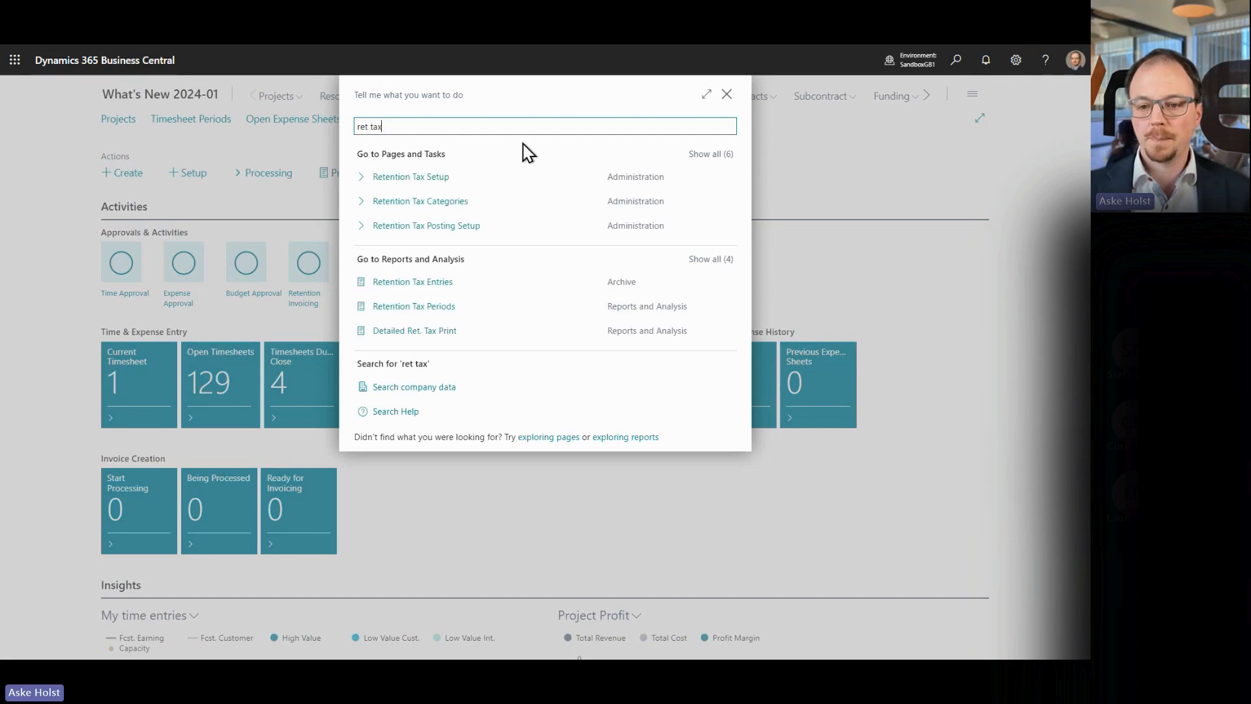
left_click(452, 175)
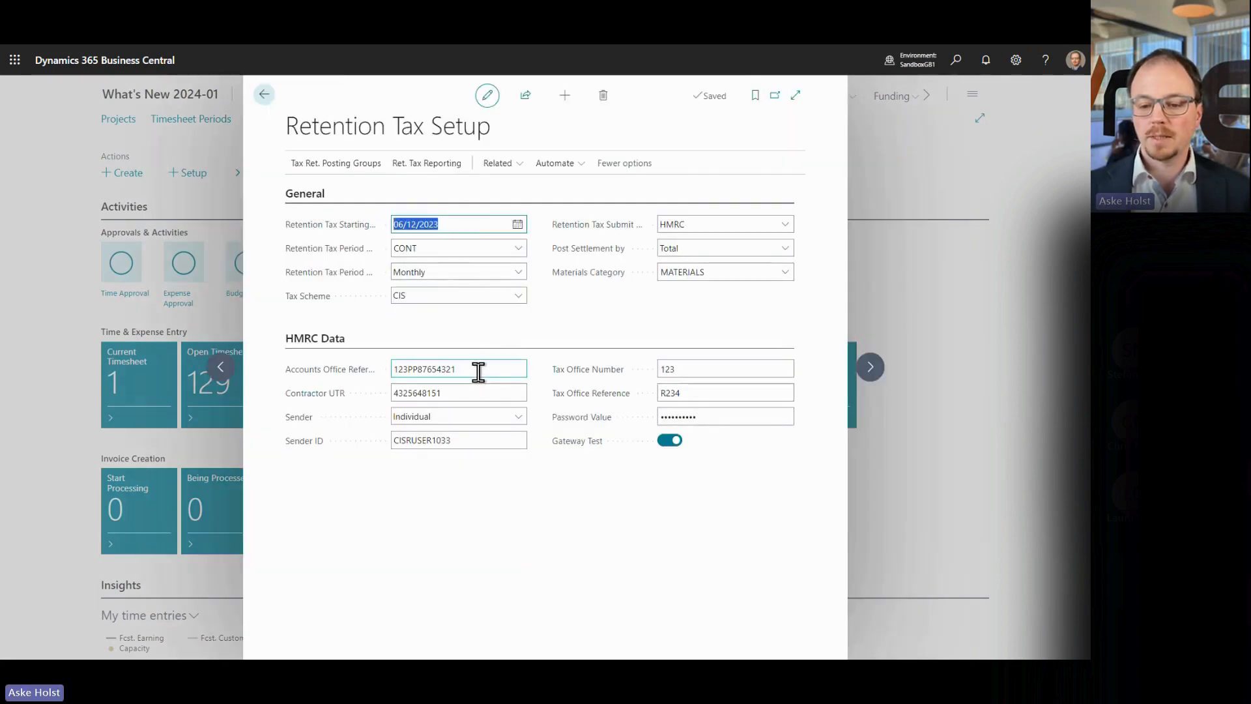
Step: Remove the last four characters from the Accounts Office Reference in the HMRC Data to test its validation
left_click(473, 370)
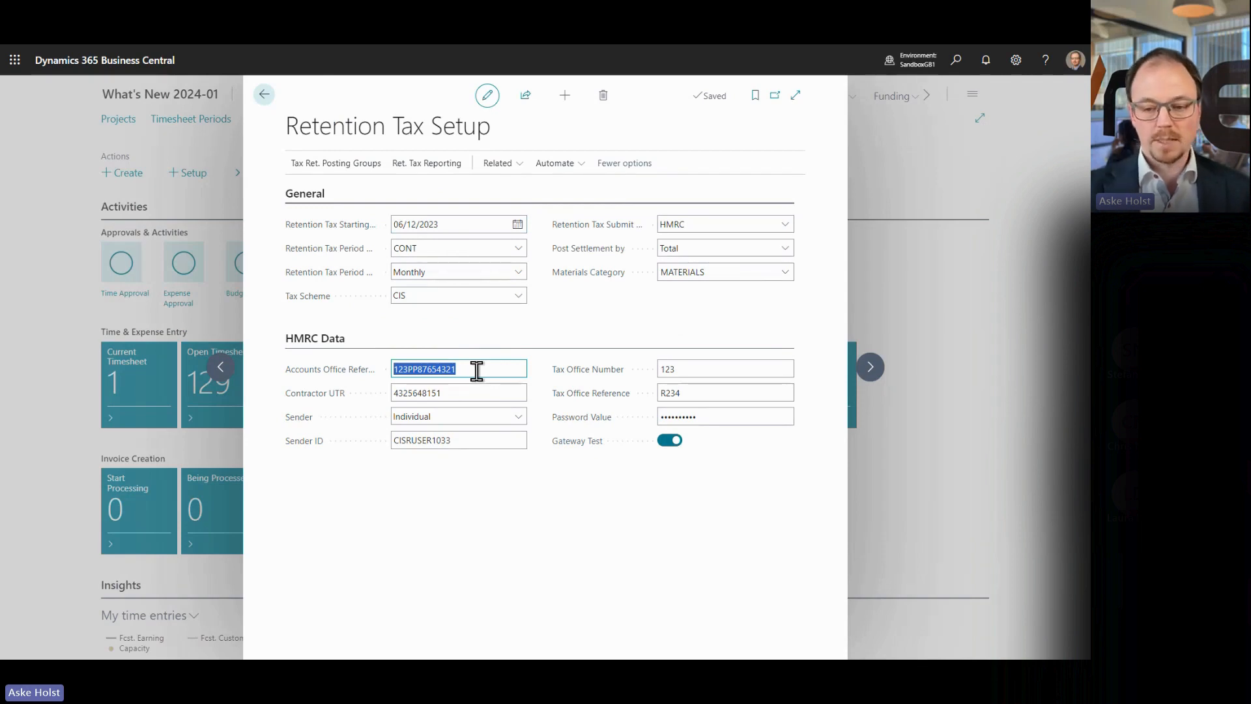
left_click(480, 368)
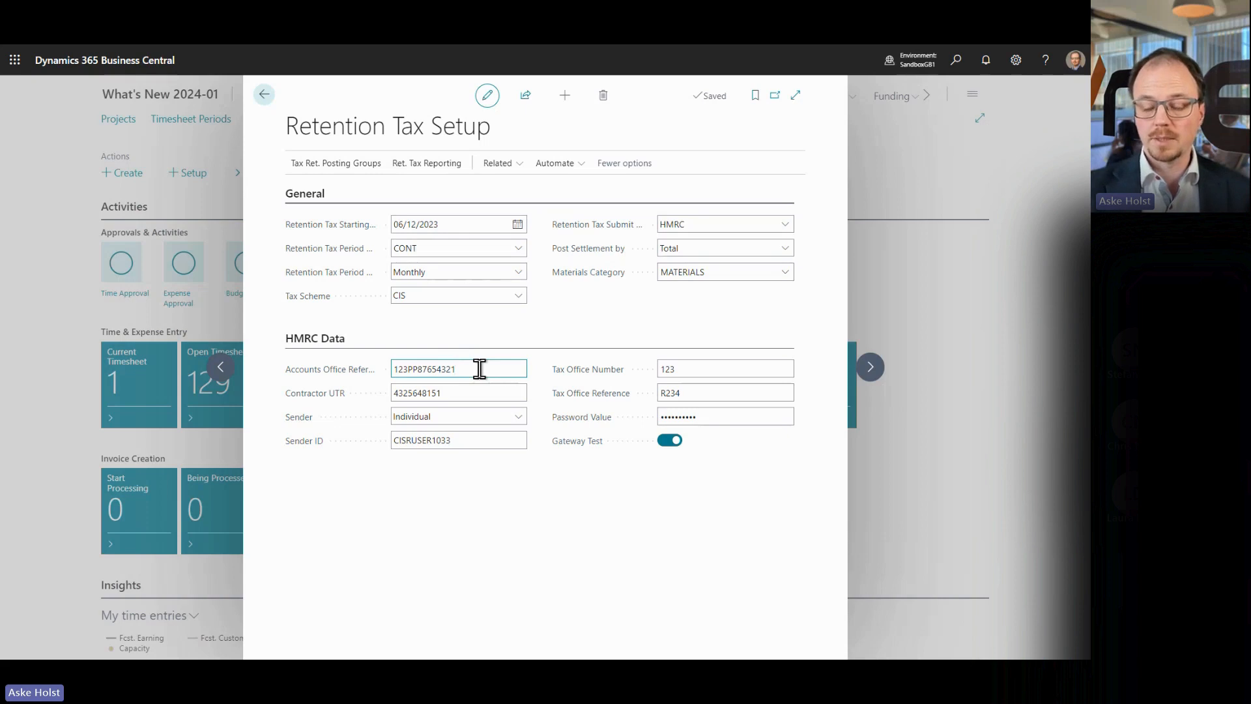
key("BackSpace")
key("BackSpace")
key("BackSpace")
key("BackSpace")
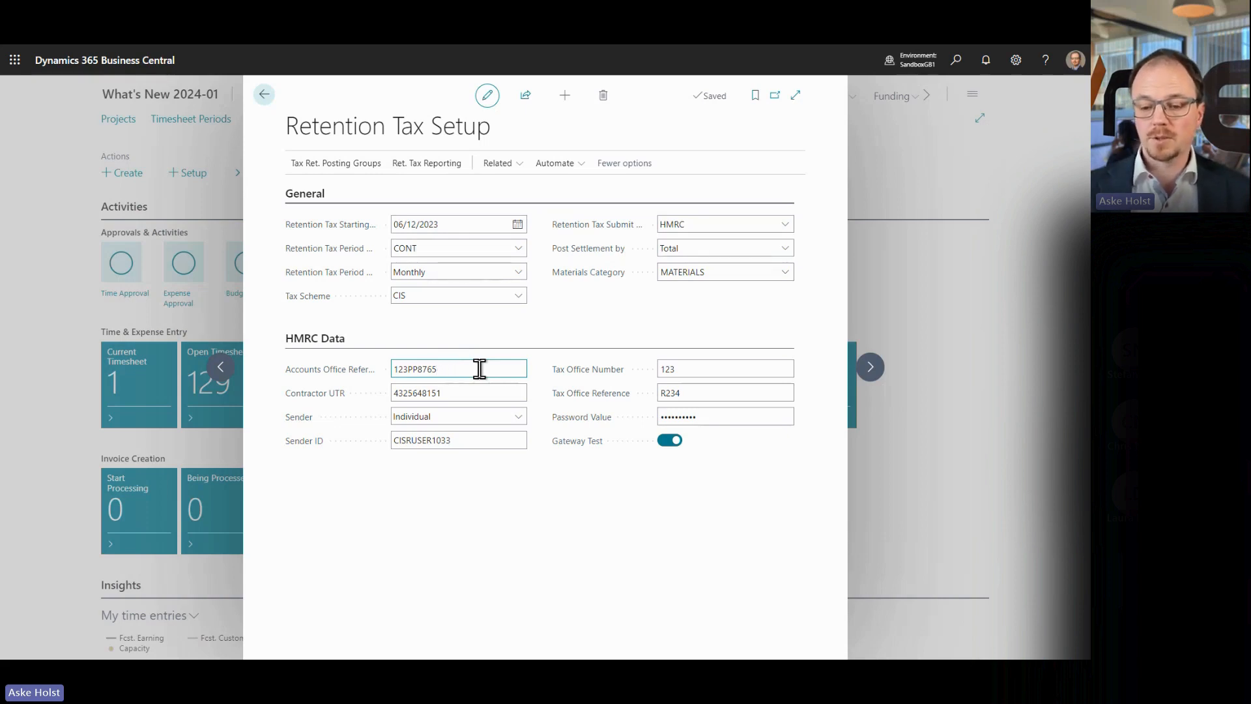
left_click(466, 392)
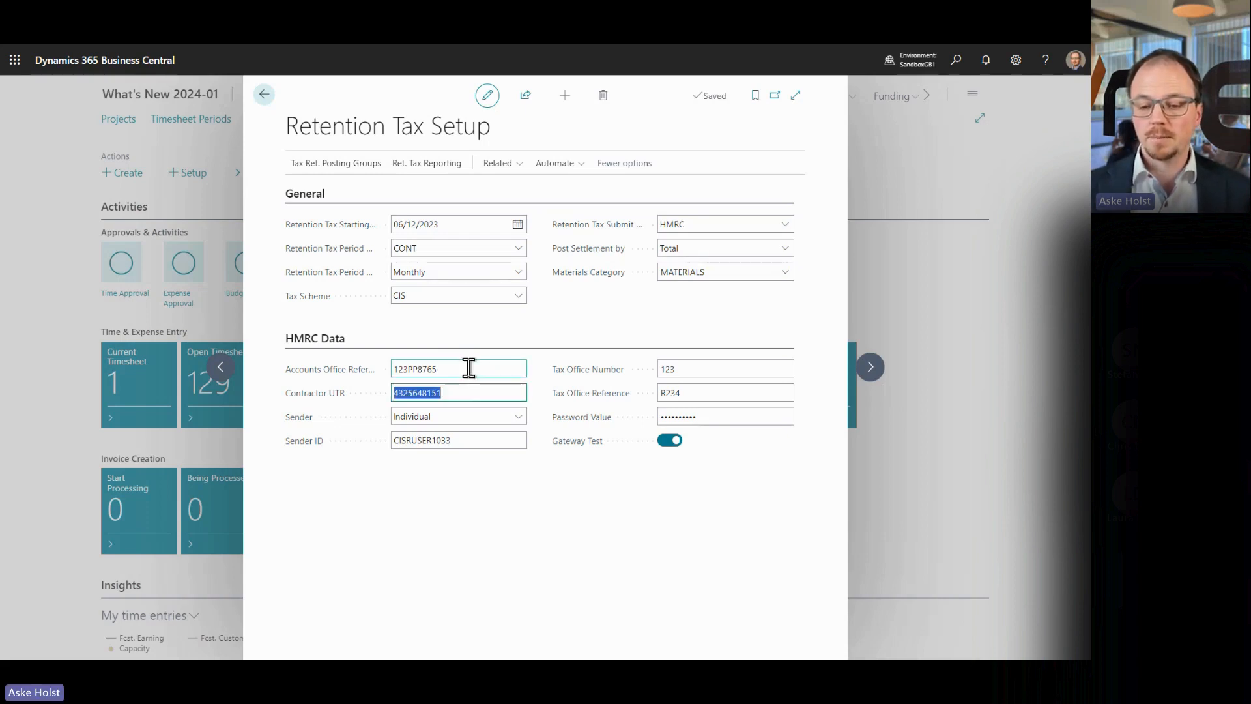
left_click(469, 369)
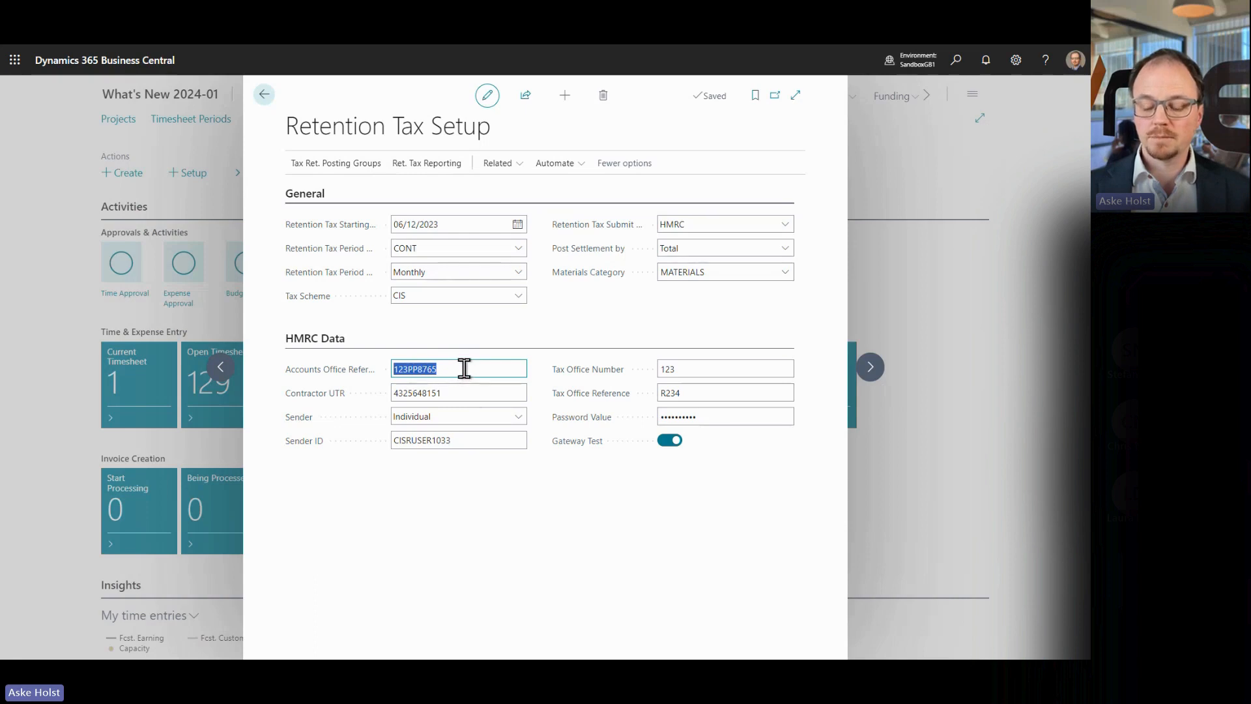
left_click(464, 369)
Step: Remove the last digit from the Contractor UTR in the HMRC Data to test its validation
left_click(464, 392)
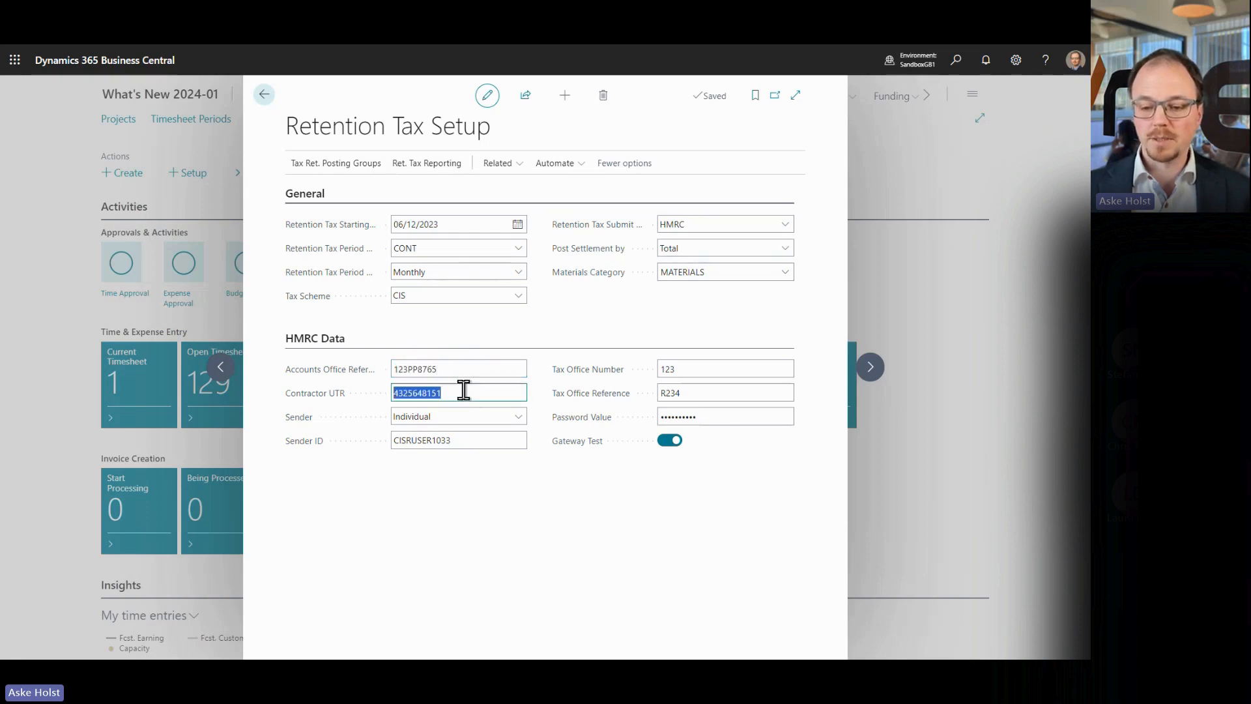
left_click(463, 393)
key("Tab")
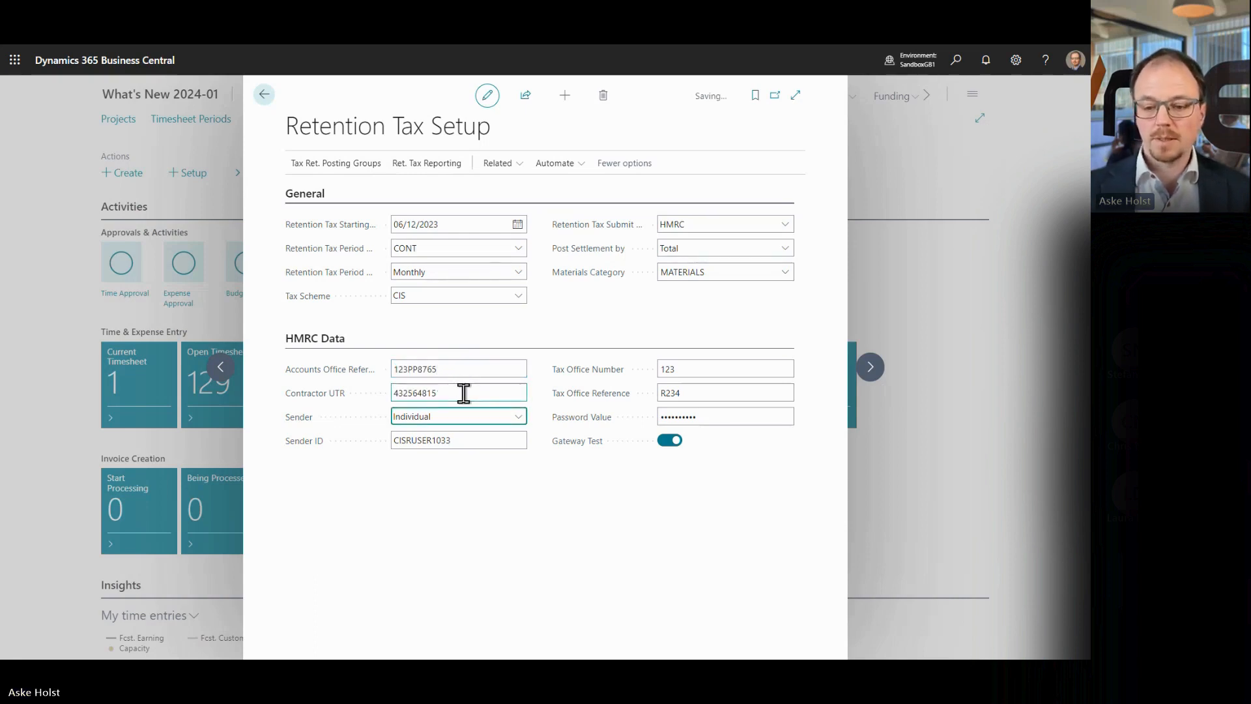
key("shift+Tab")
left_click(461, 389)
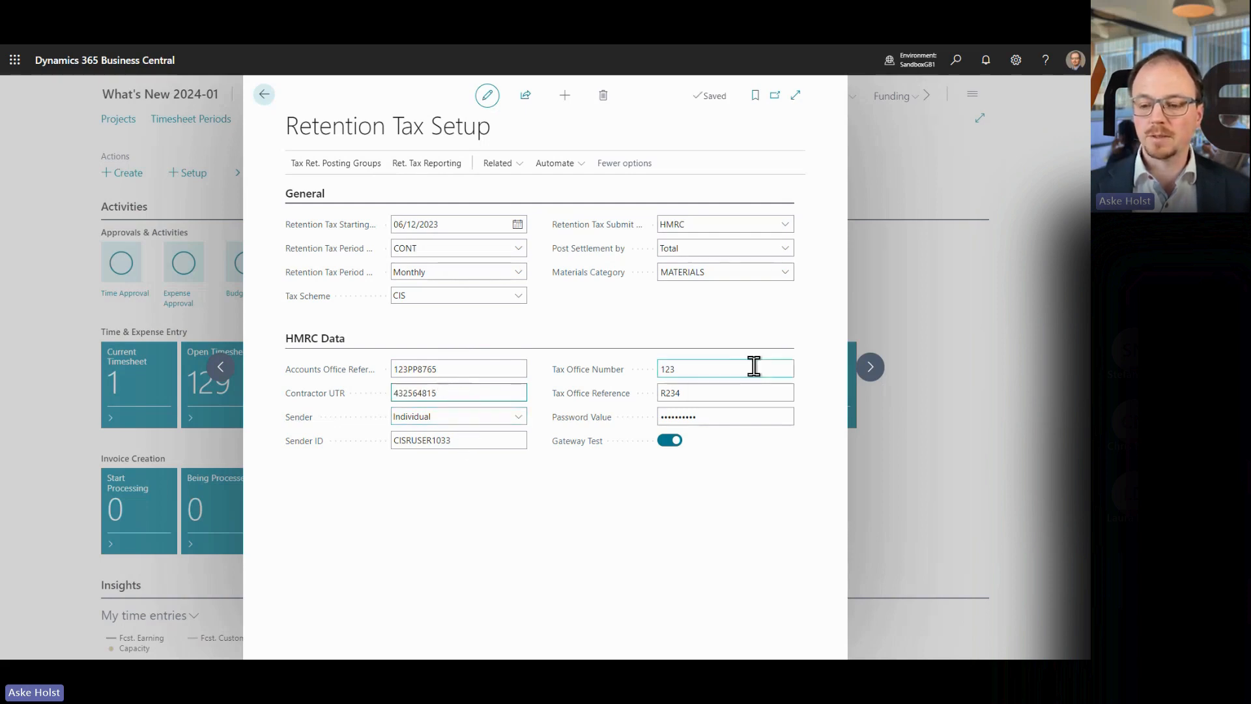
left_click(726, 367)
left_click(573, 320)
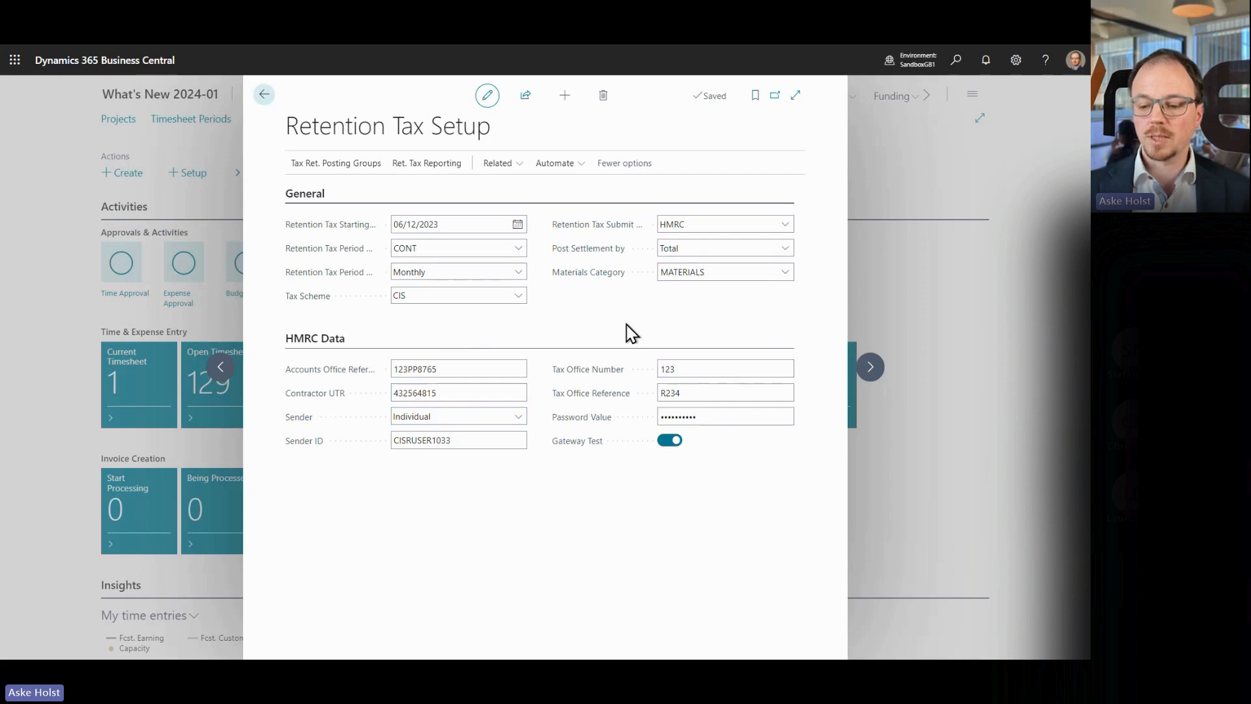
Step: Clear the Contractor UTR completely in the HMRC Data
left_click(462, 389)
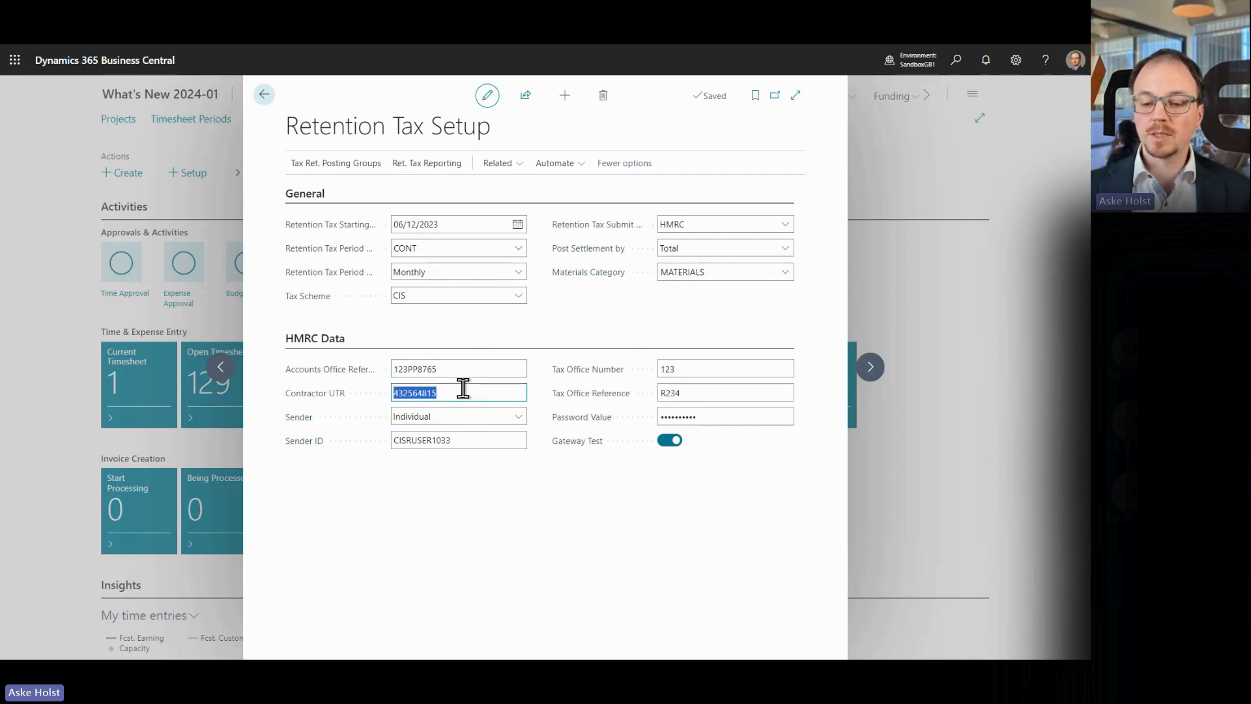
key("BackSpace")
left_click(461, 373)
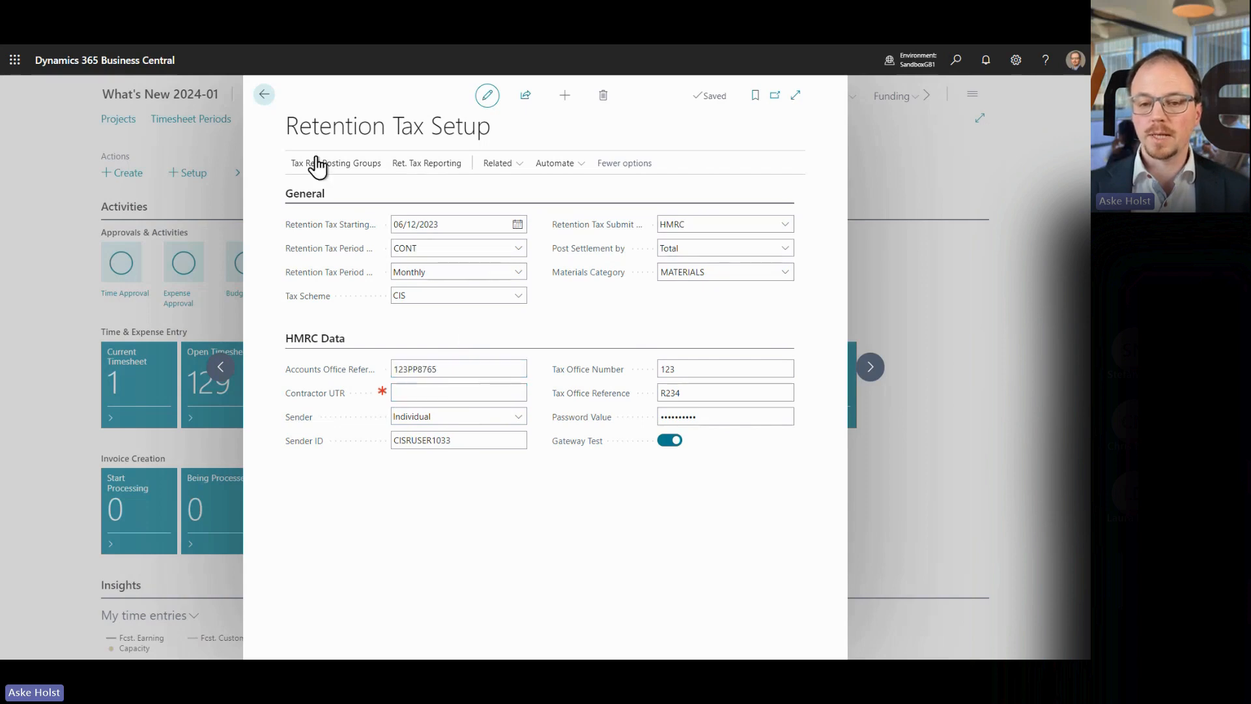
Step: Leave the Retention Tax Setup and open the vendor list from the home page
left_click(264, 96)
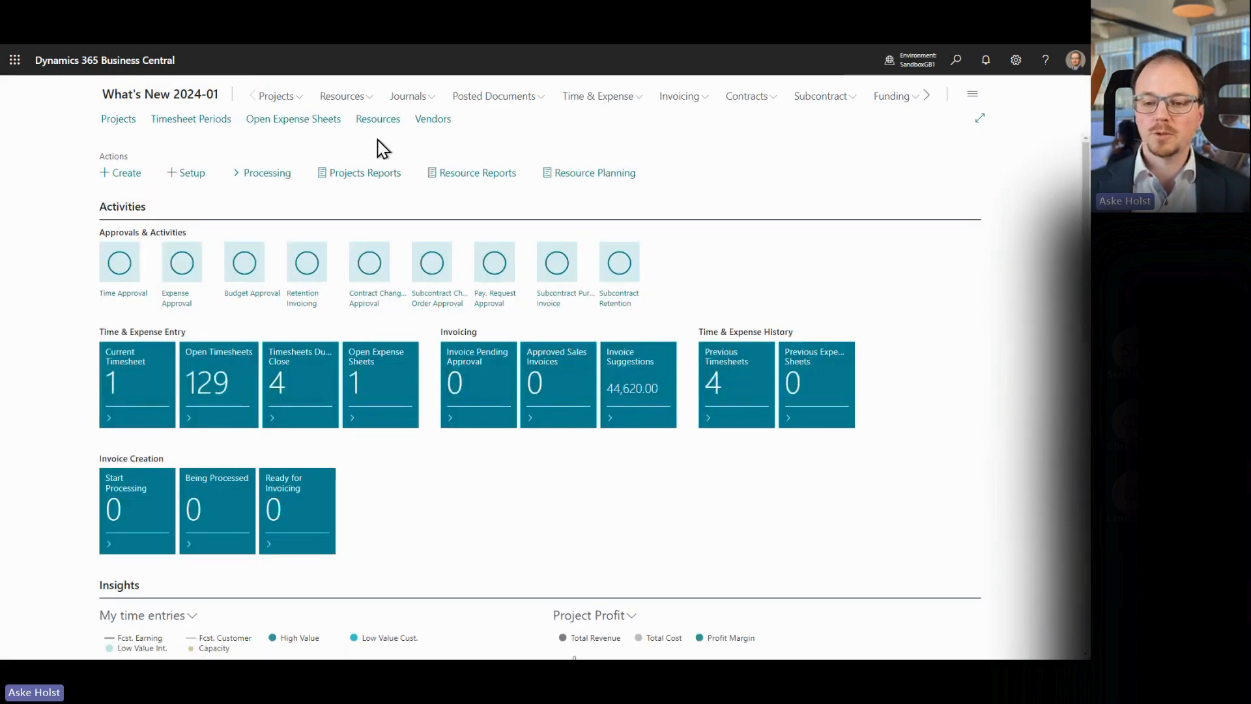
left_click(445, 121)
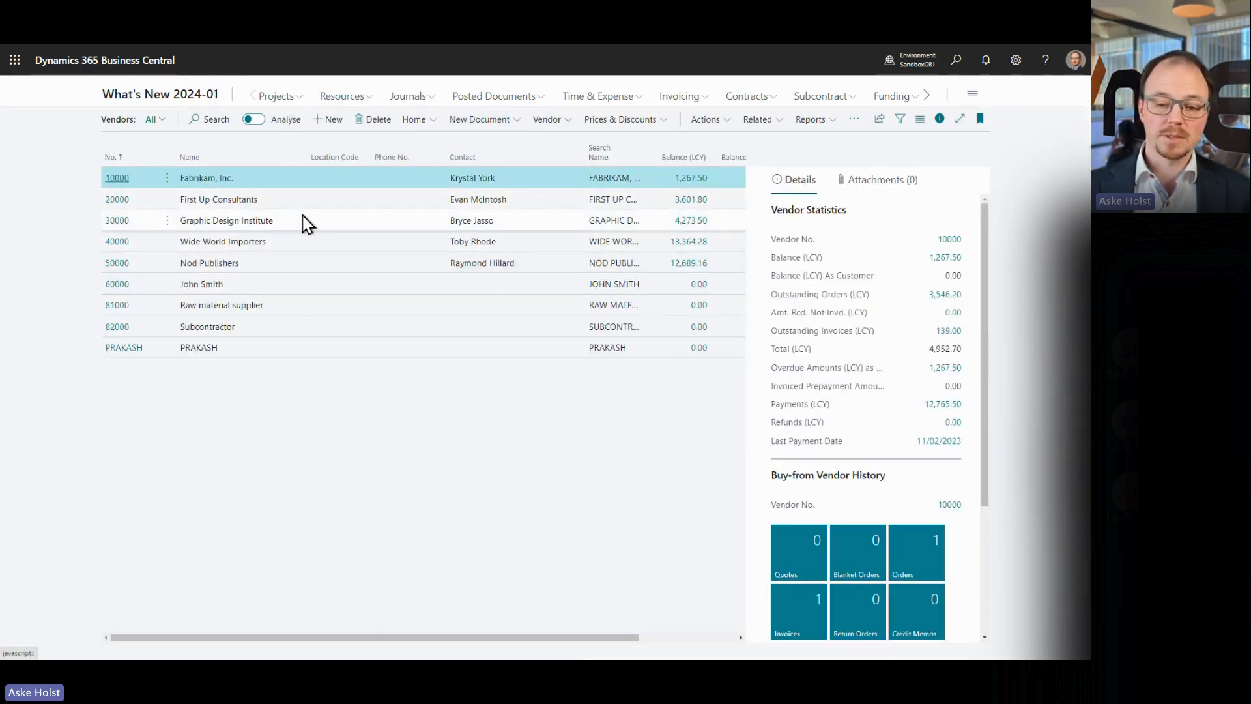
Step: Open the card of the vendor listed above Raw material supplier and enter a seven-digit Unique Tax Reference No. to test its validation
left_click(261, 287)
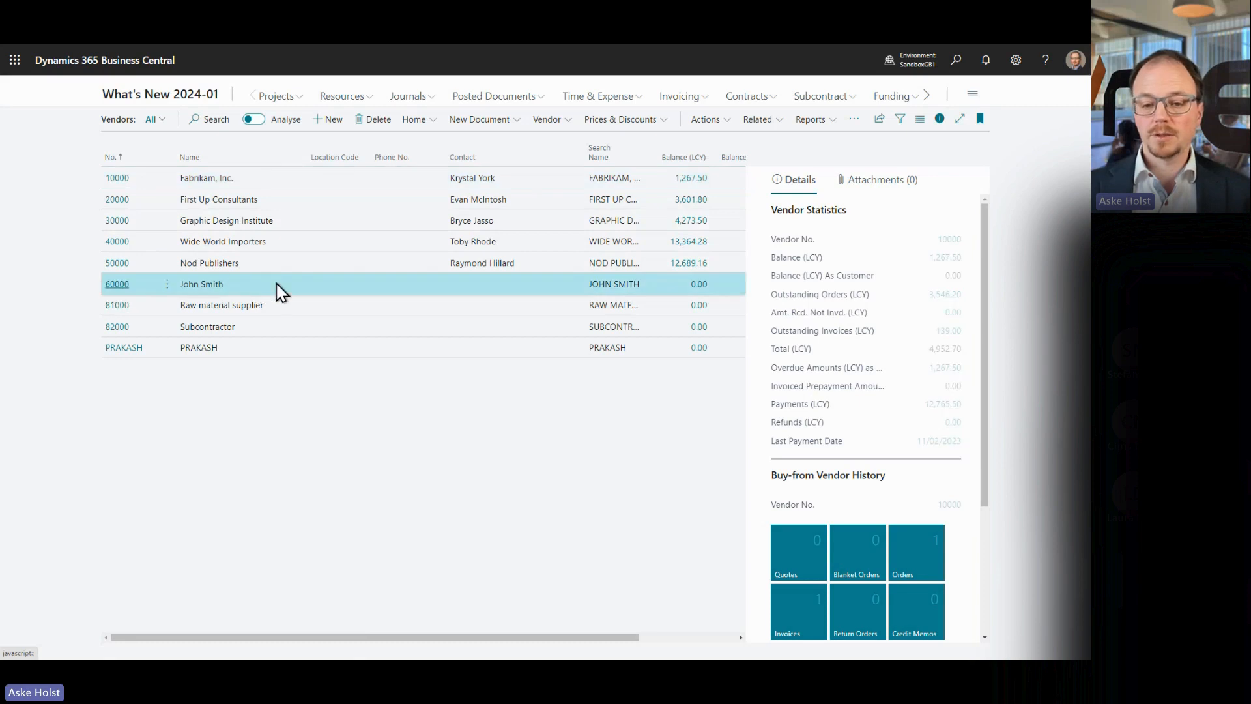
left_click(280, 292)
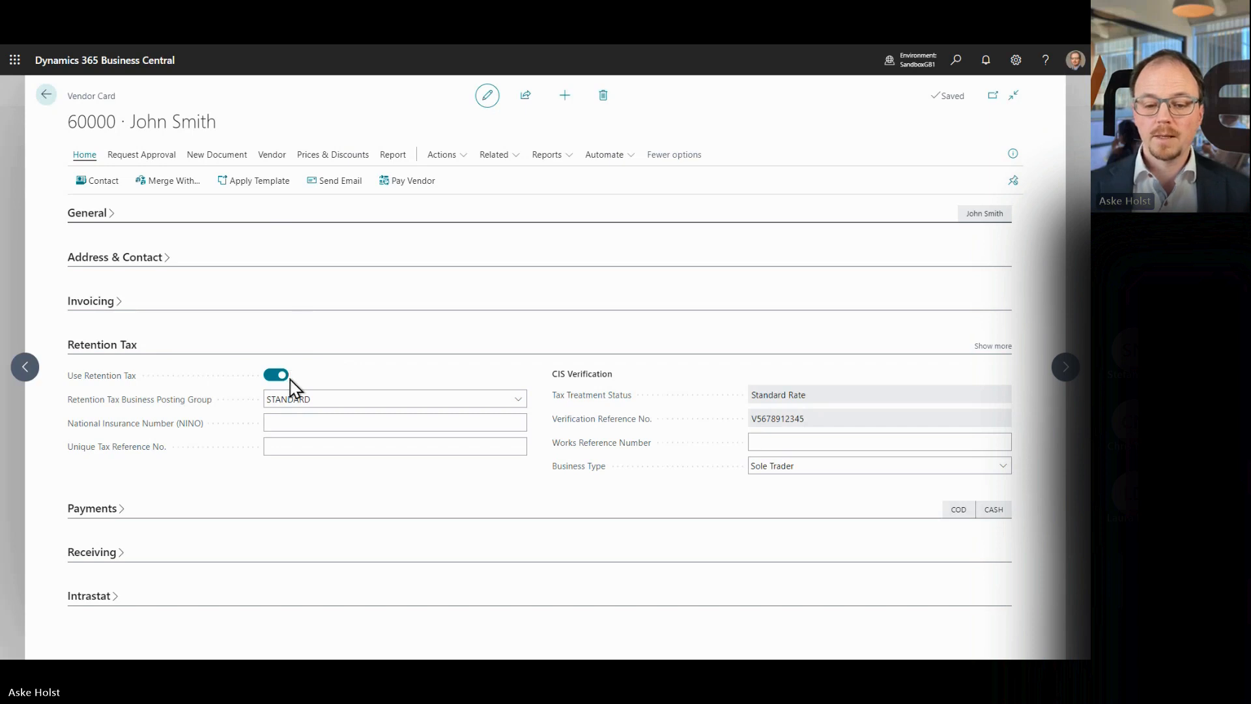
left_click(316, 394)
left_click(325, 445)
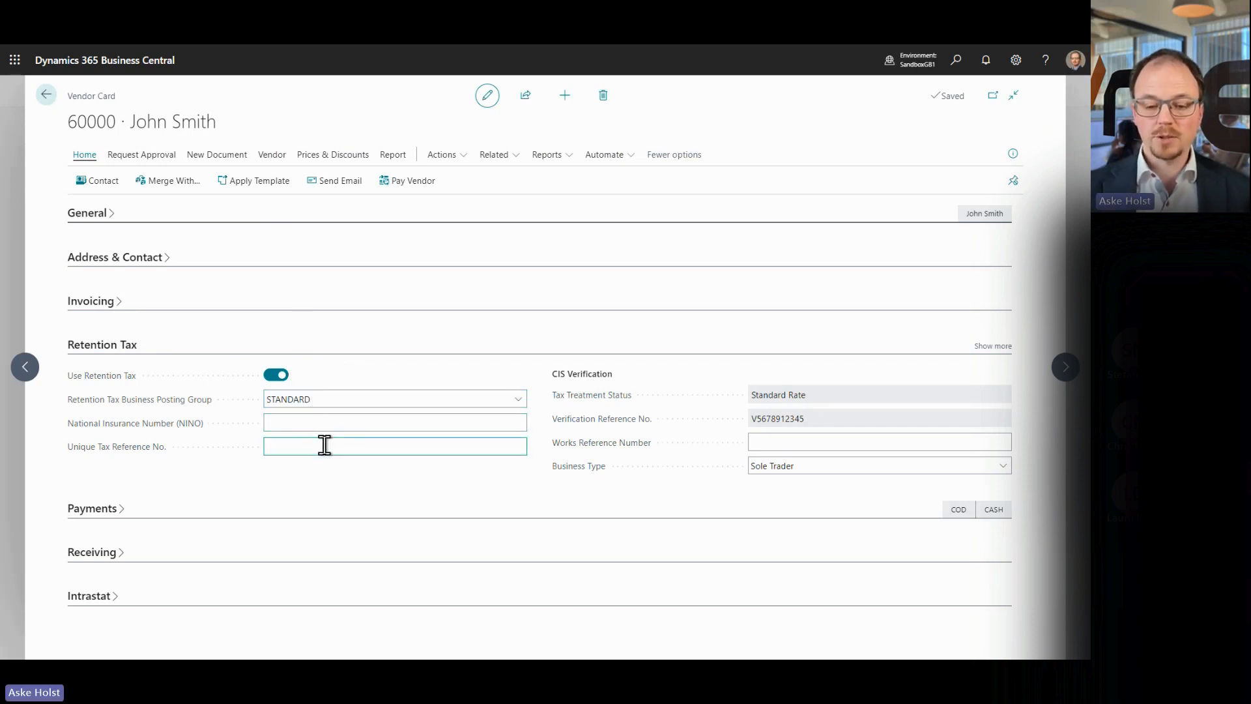
type("4546456")
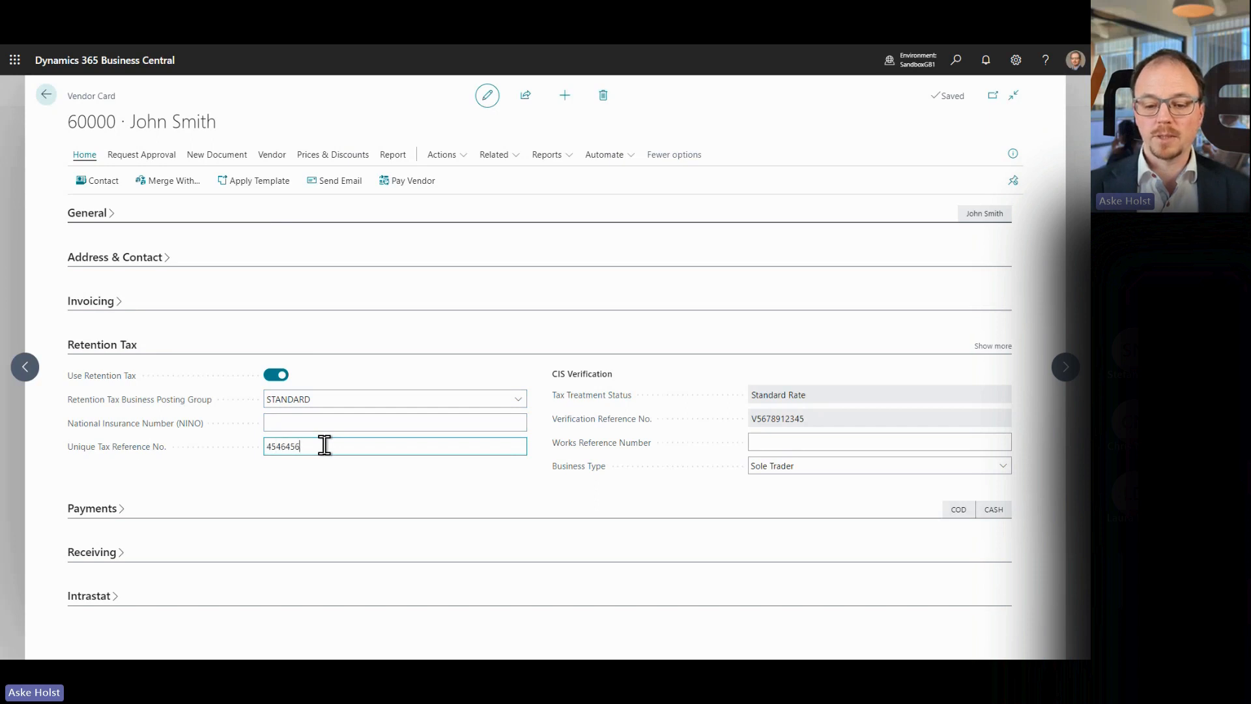
key("Tab")
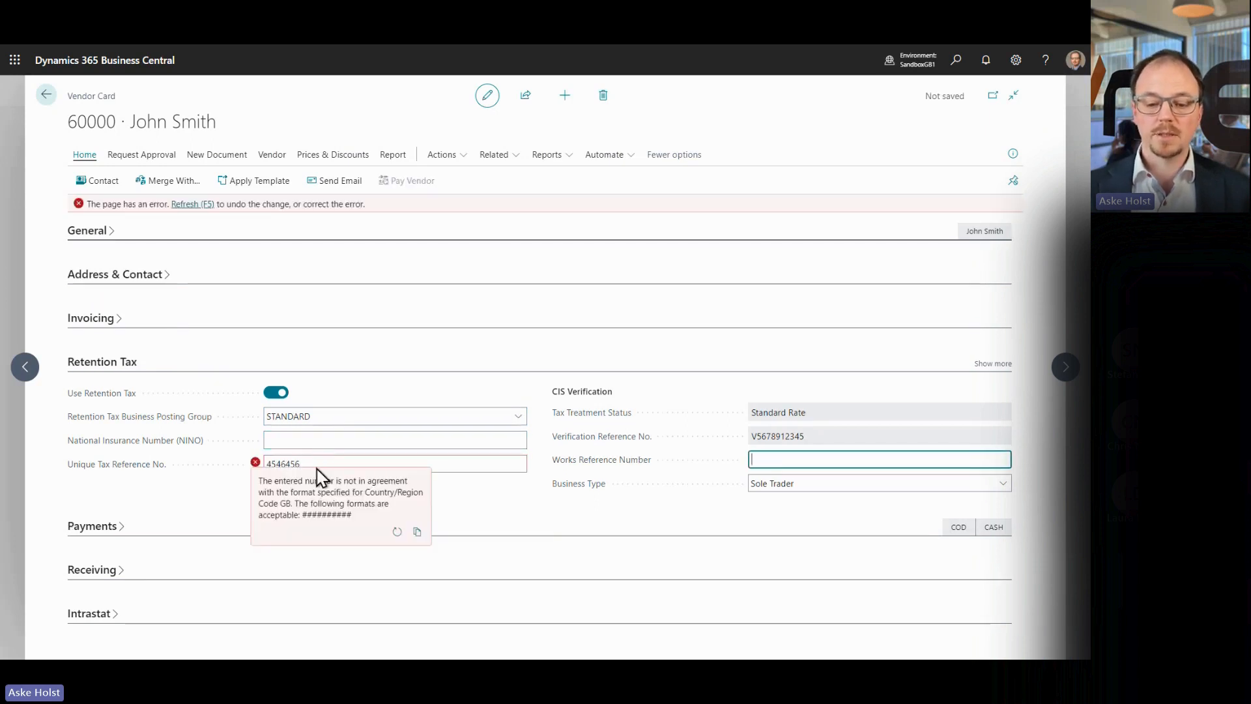
Step: Complete the vendor's Unique Tax Reference No. to ten digits in the Retention Tax section
left_click(316, 464)
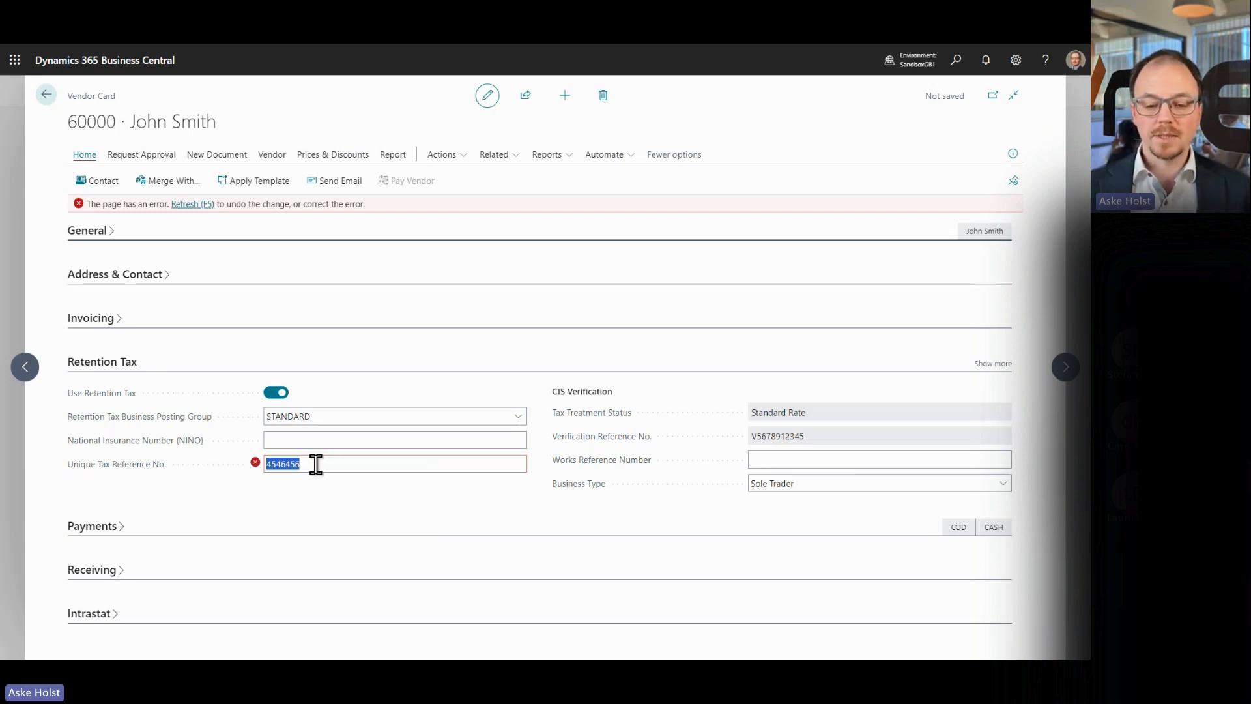
left_click(316, 464)
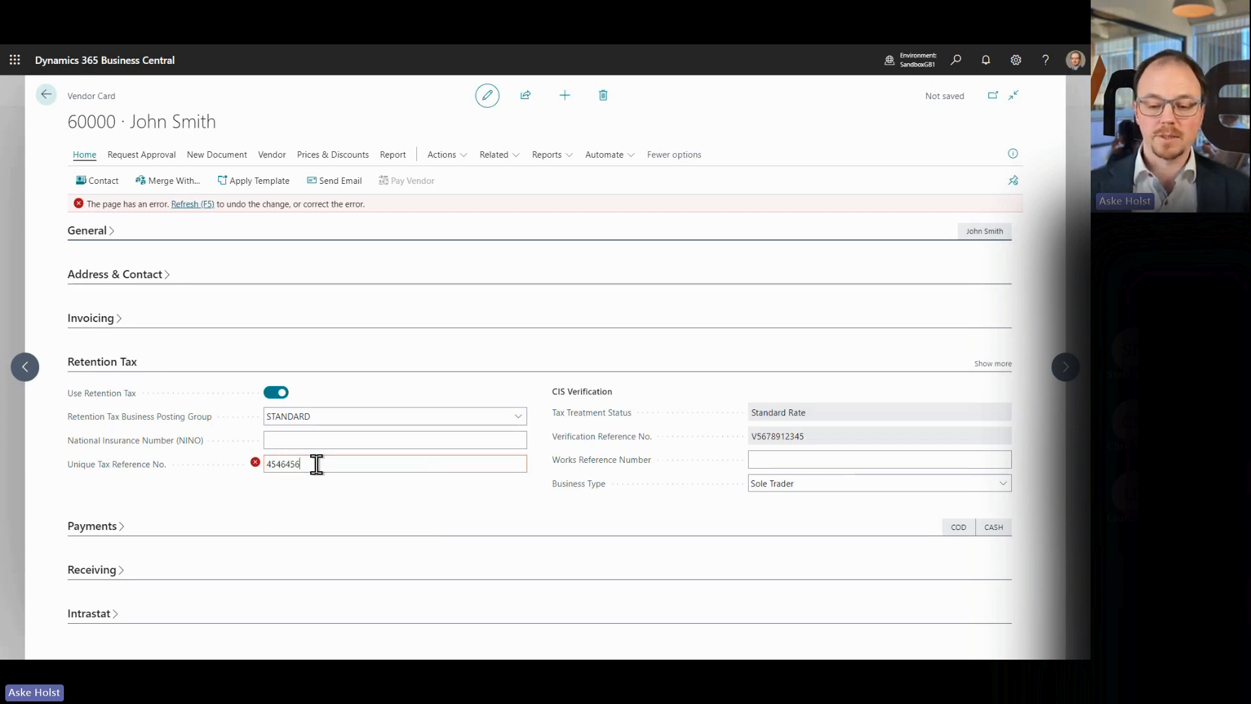
mouse_move(253, 463)
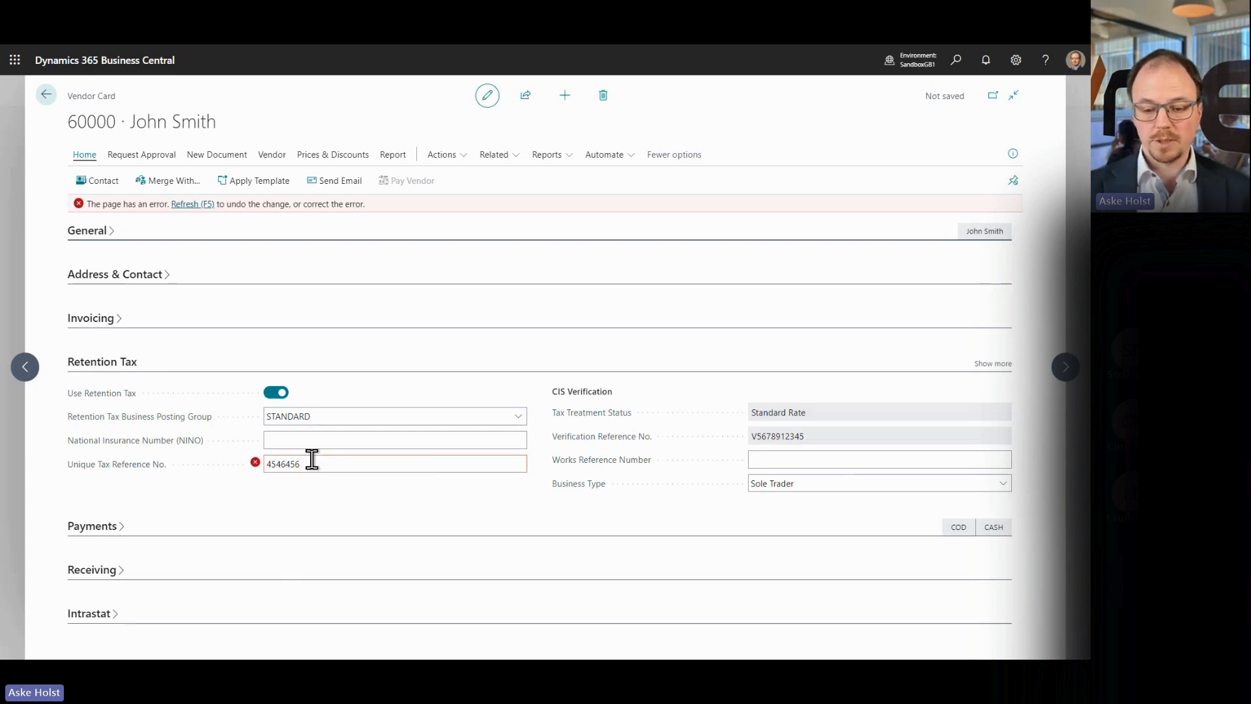
type("45")
key("Tab")
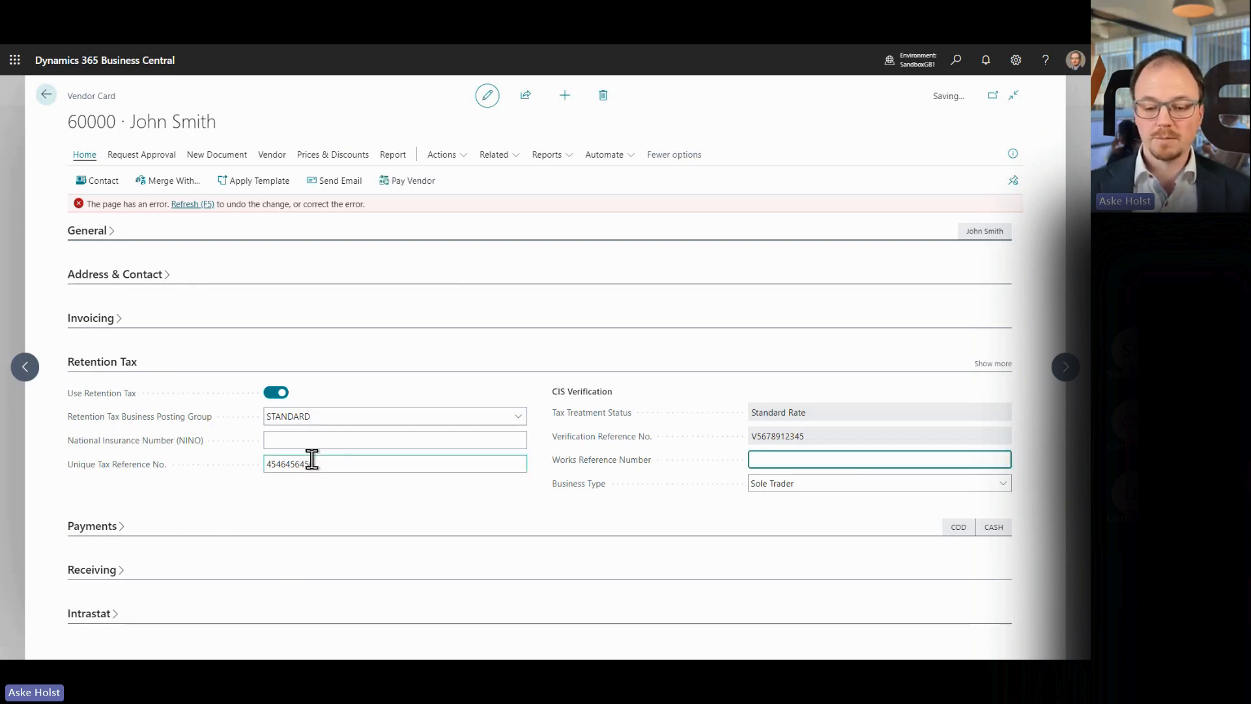
left_click(341, 427)
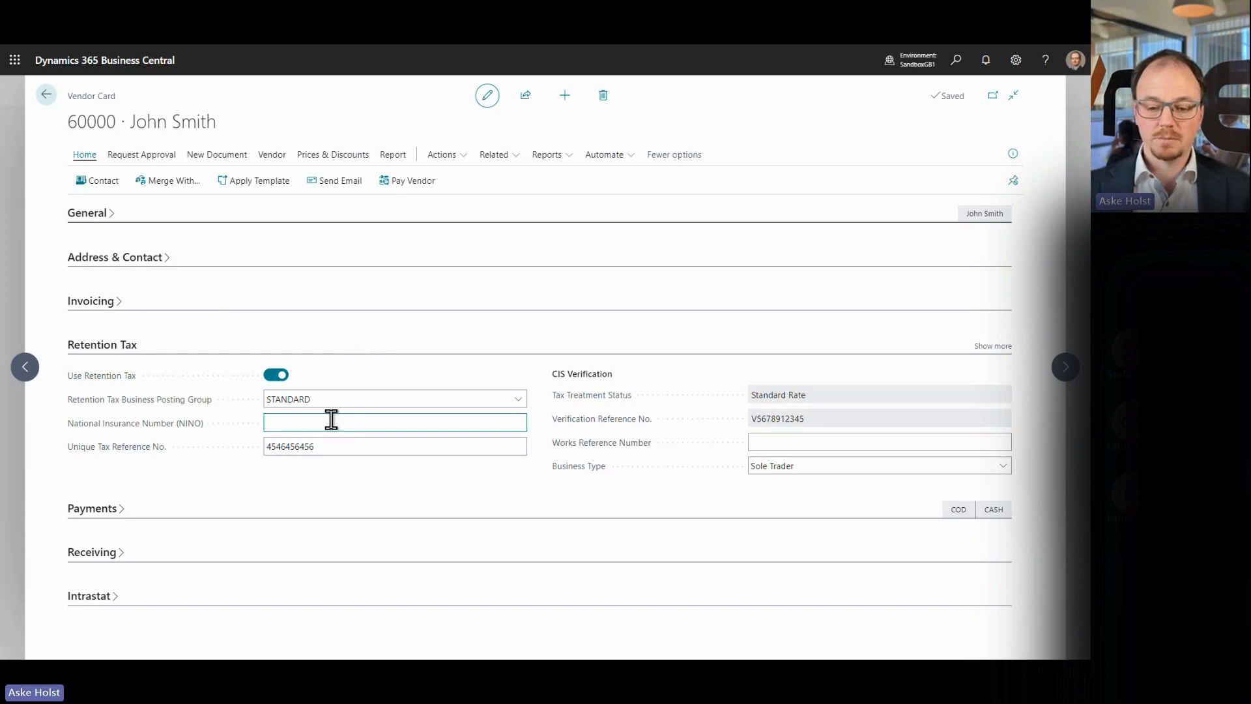
left_click(334, 445)
left_click(360, 350)
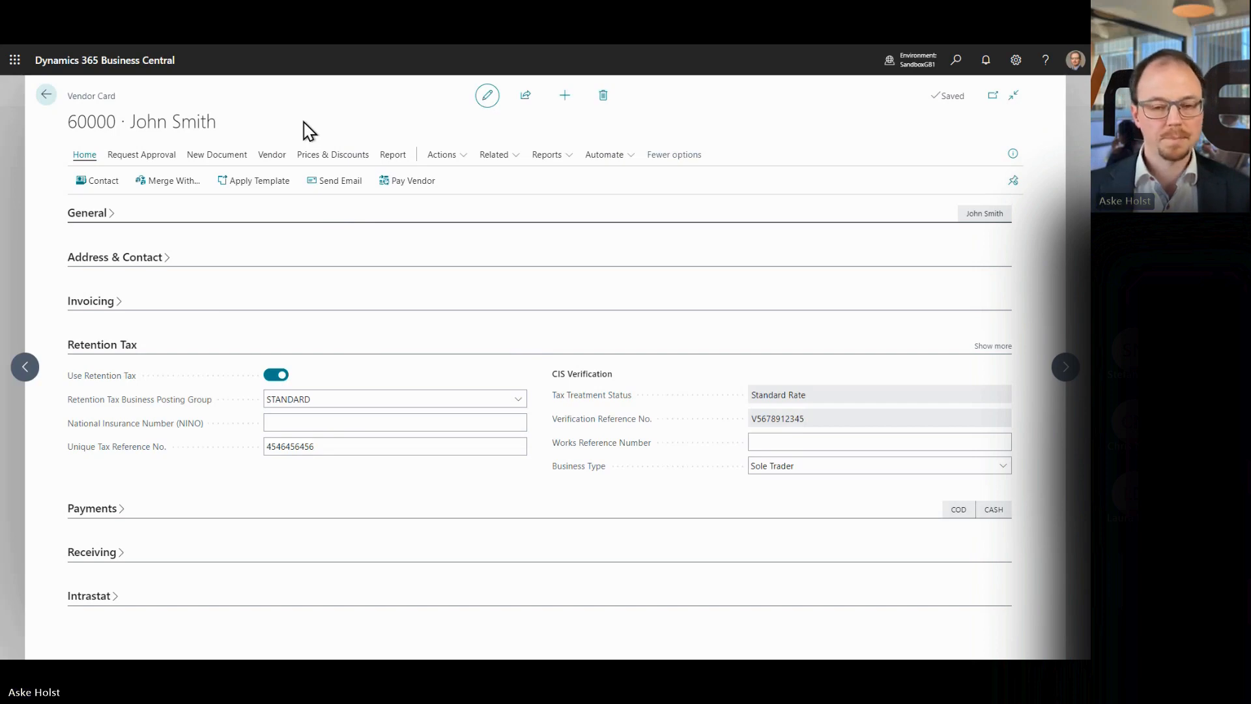
Step: Switch to the presentation, advance to the pryme Intercompany slide and return to Business Central
key("alt+Tab")
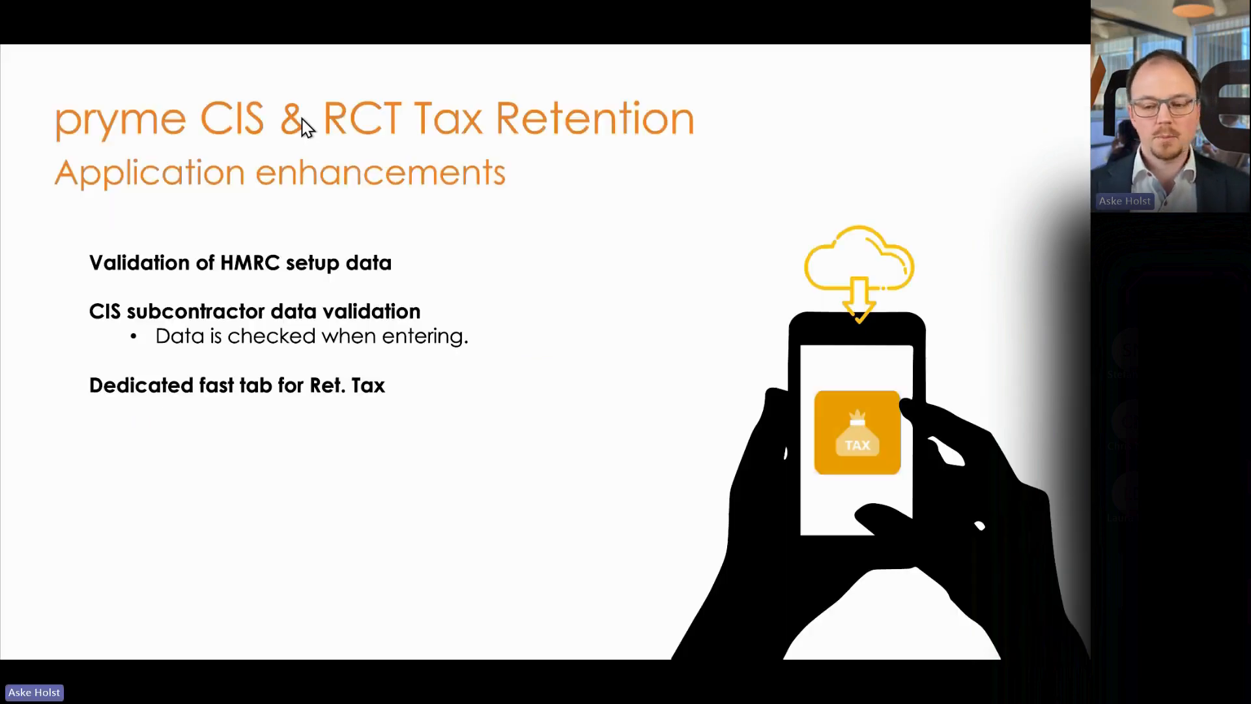
key("Right")
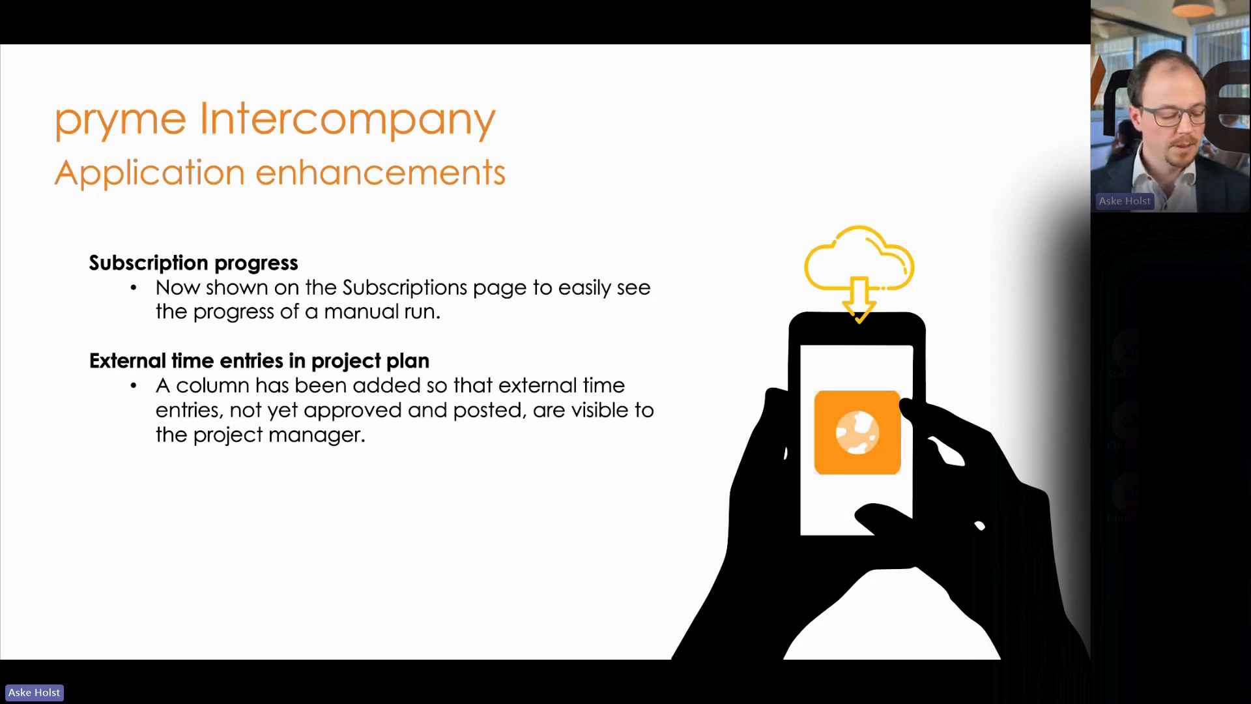
key("alt+Tab")
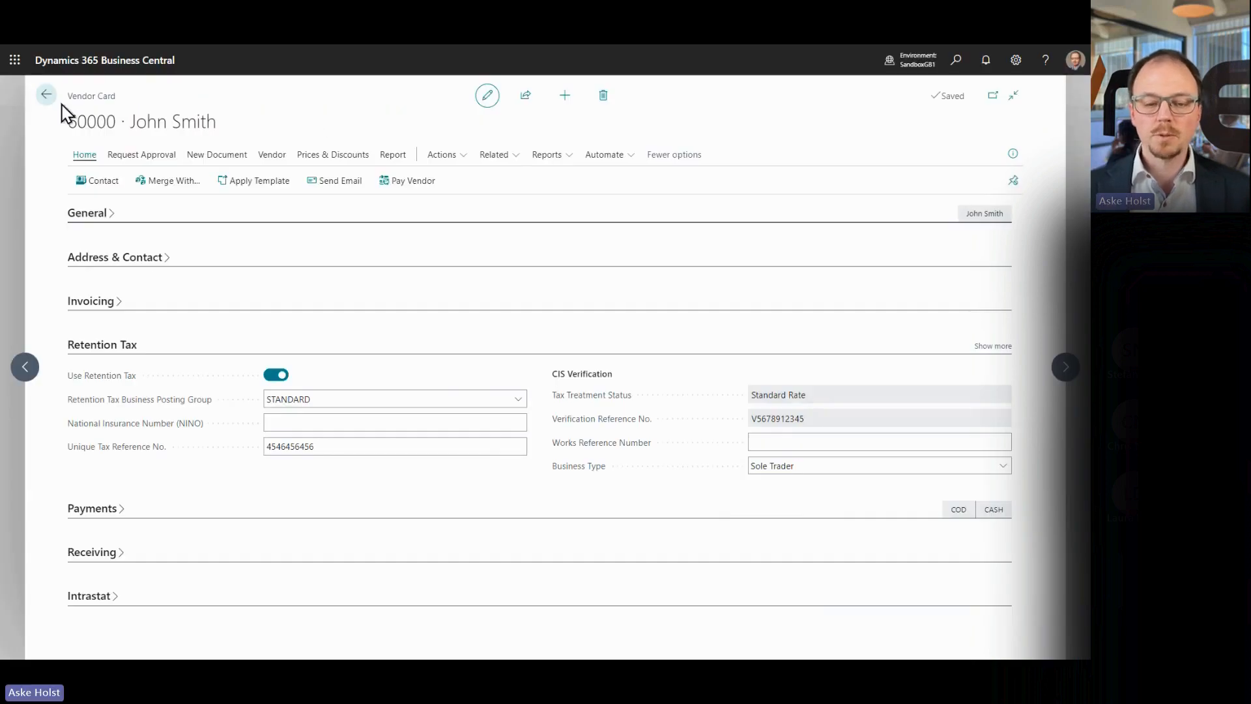
Step: Leave the vendor card, open the DEMO05 project plan and examine the External Time (Not Posted) column on its task lines
left_click(46, 95)
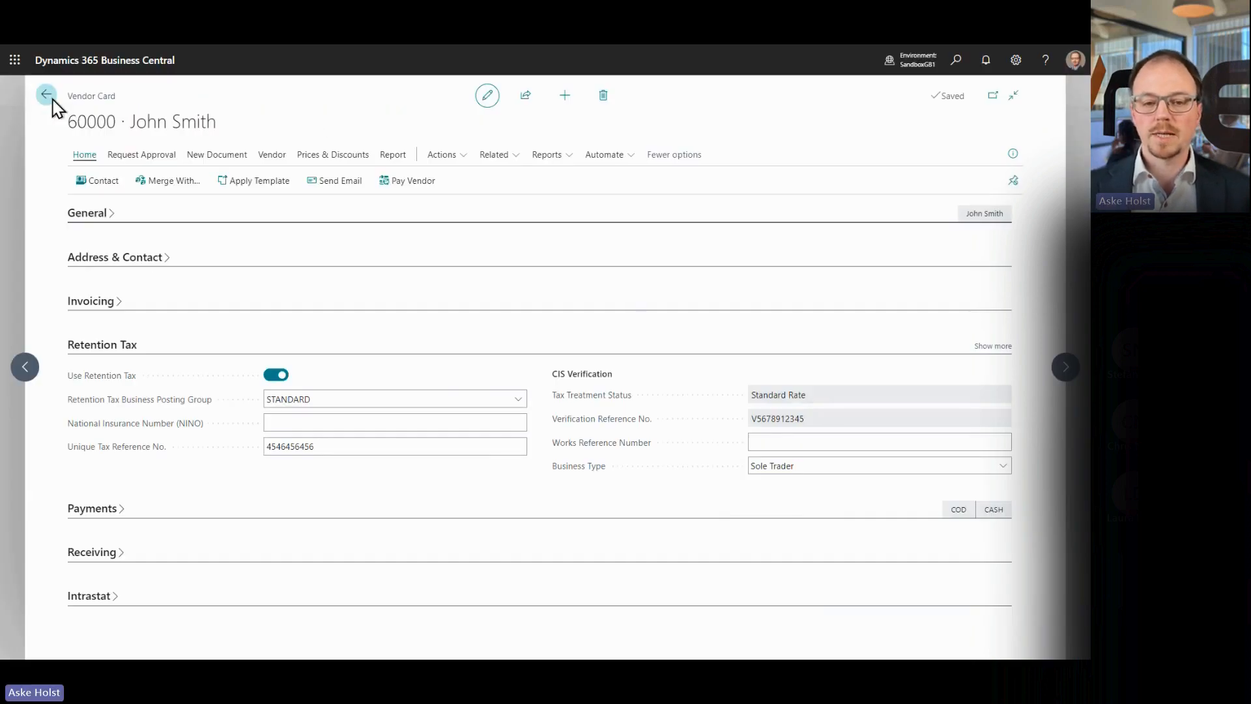
key("Escape")
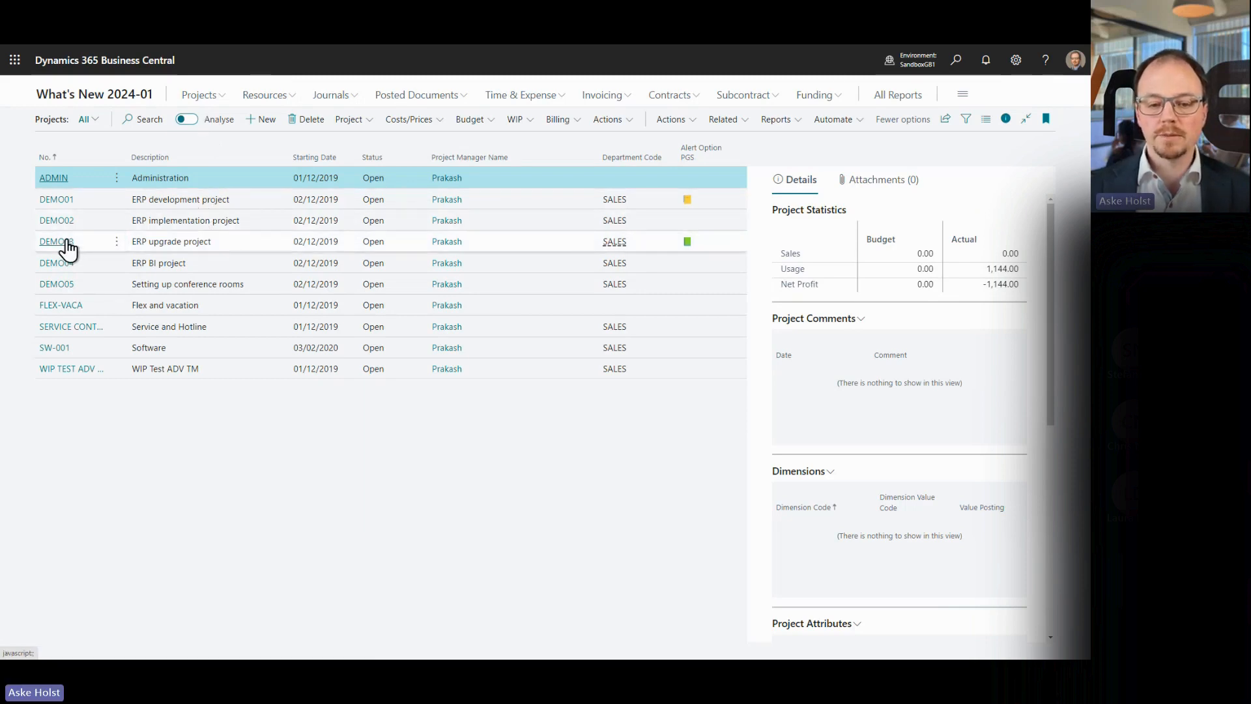
left_click(66, 285)
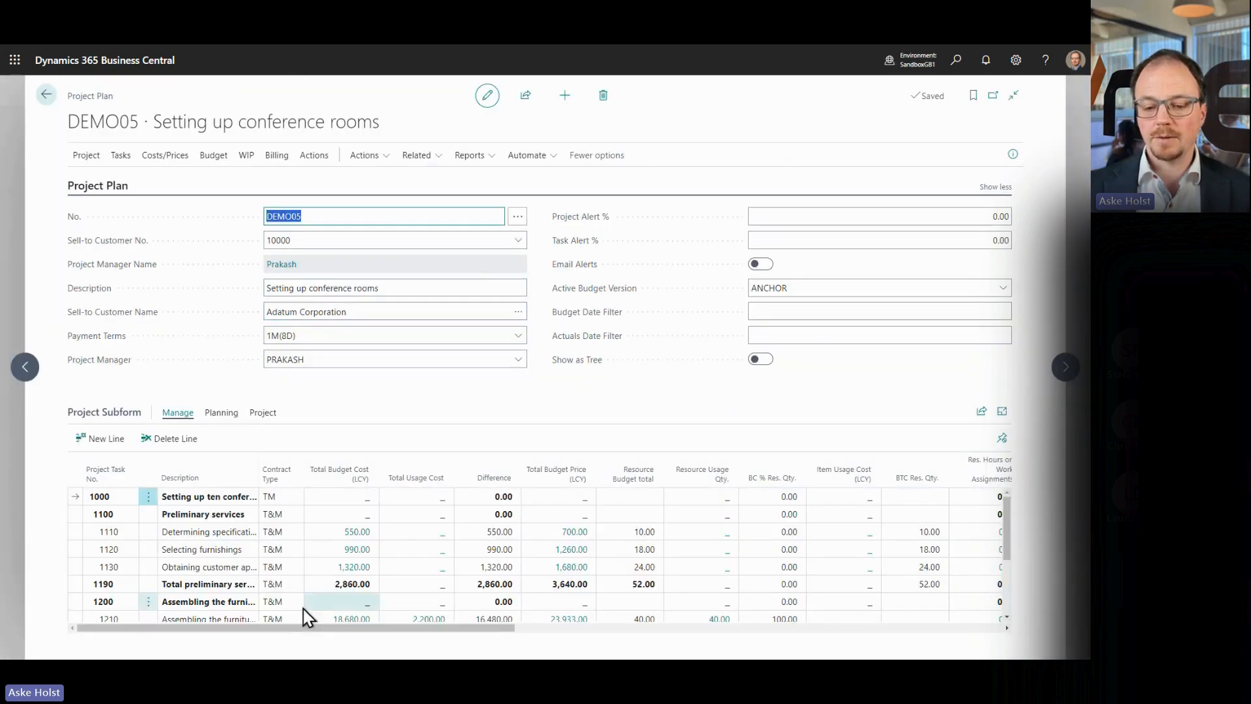
left_click_drag(263, 629, 860, 626)
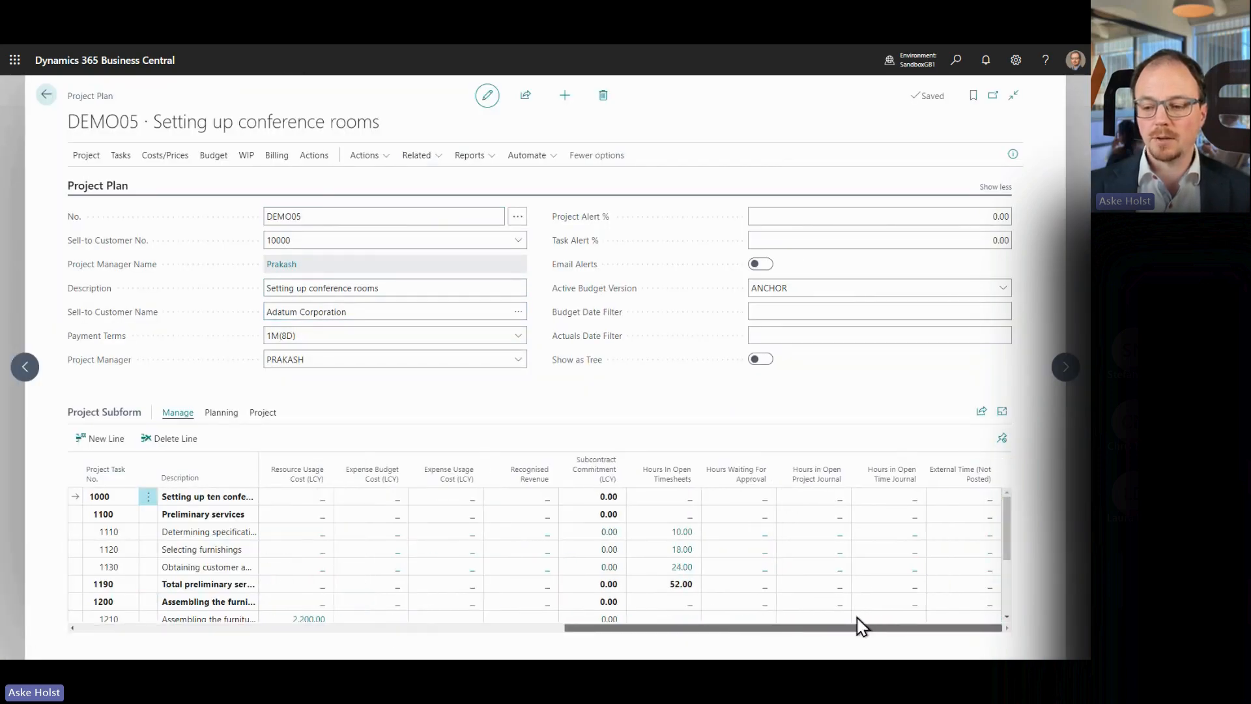
left_click(80, 186)
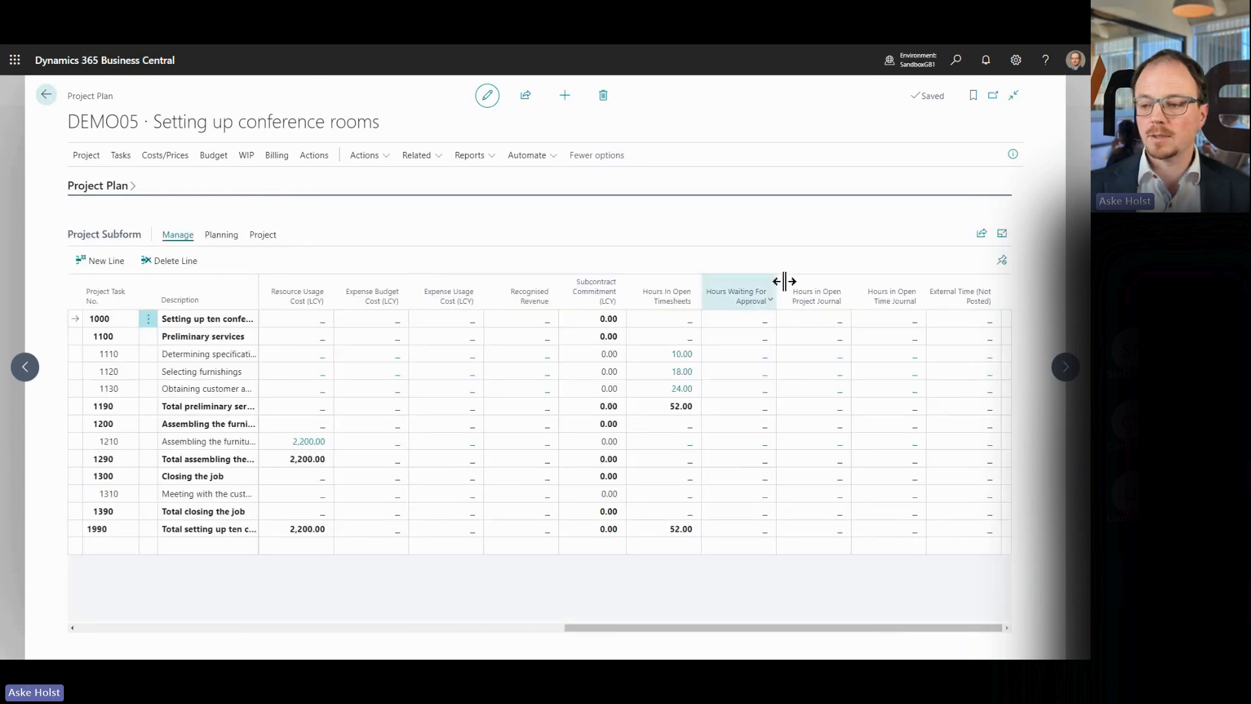
mouse_move(973, 310)
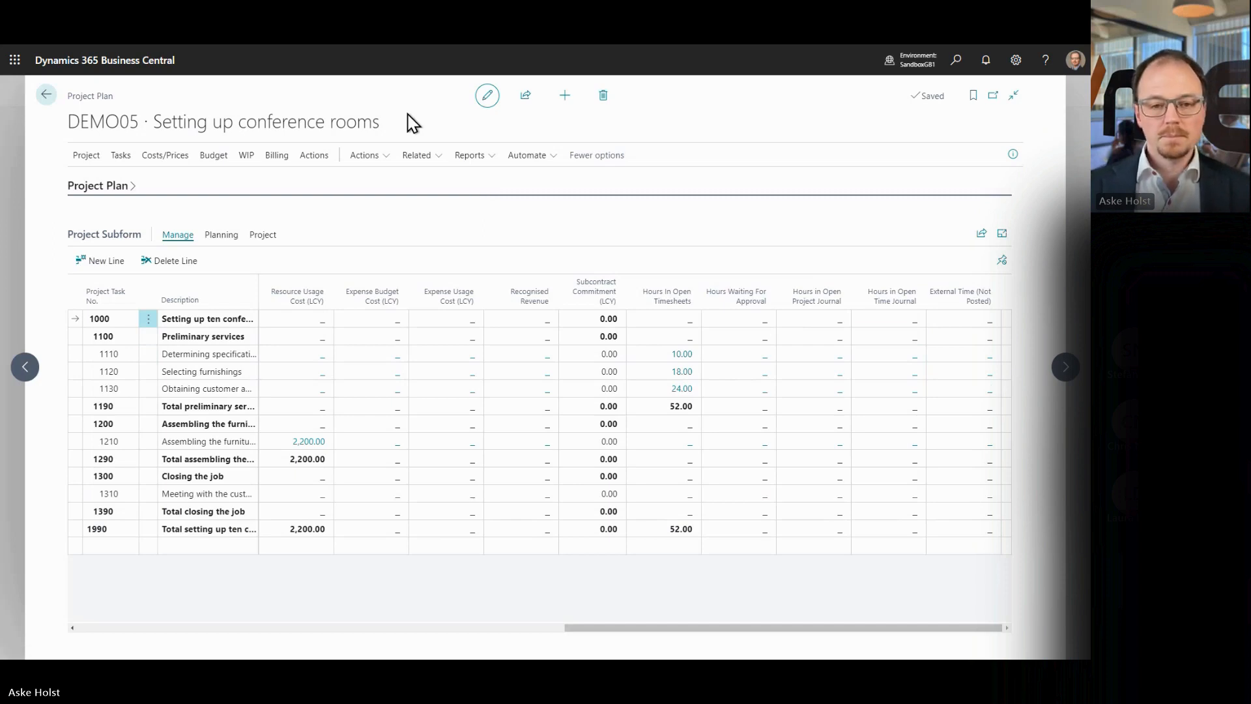
Step: Switch to the presentation, advance to the closing thank-you slide and return to Business Central
key("alt+Tab")
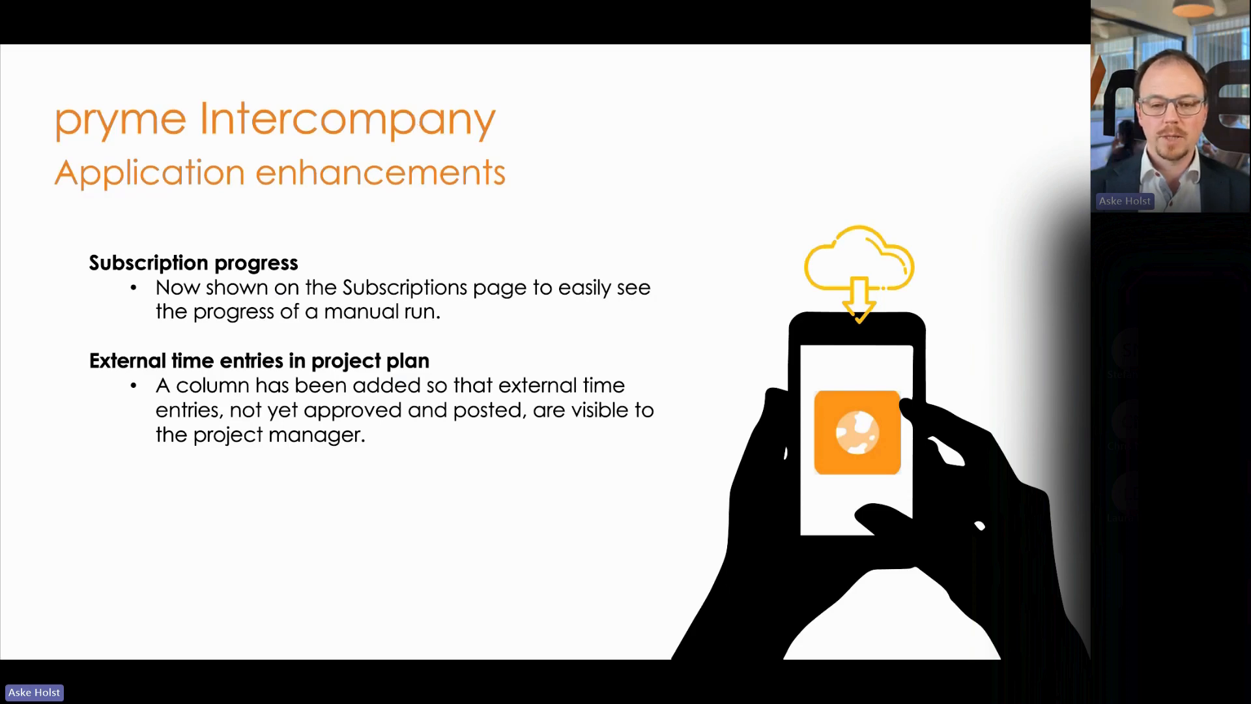
key("Right")
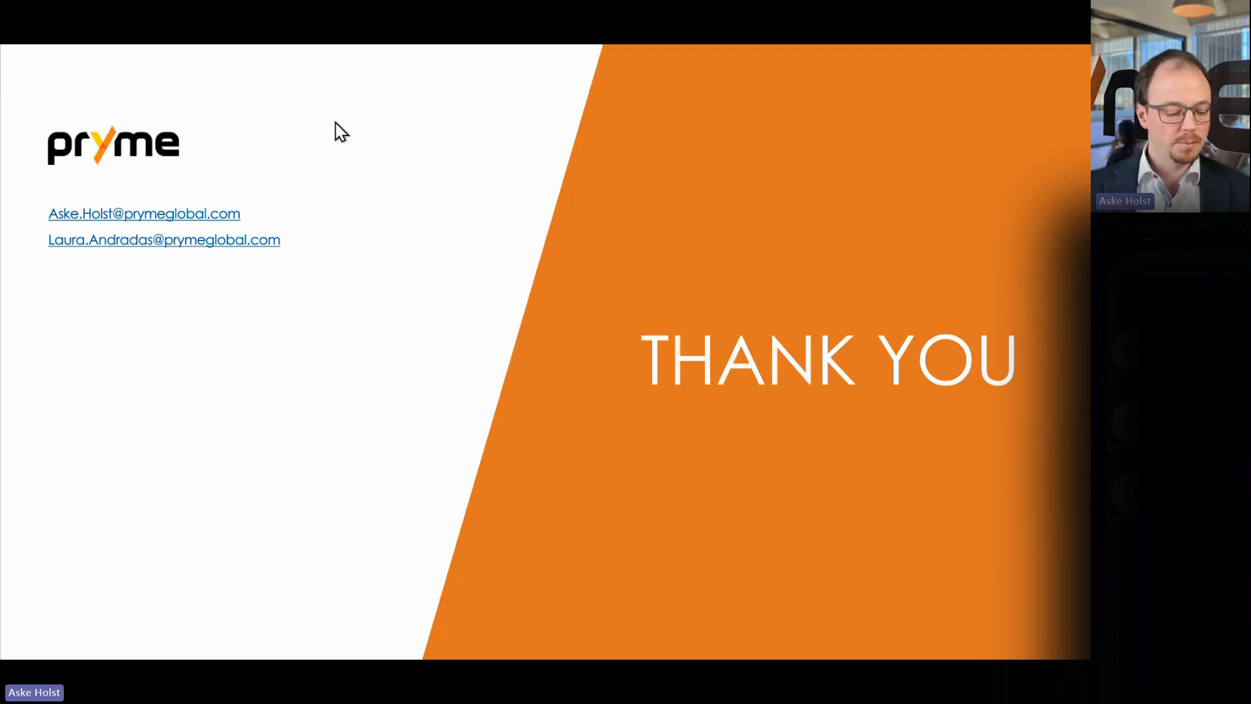
key("alt+Tab")
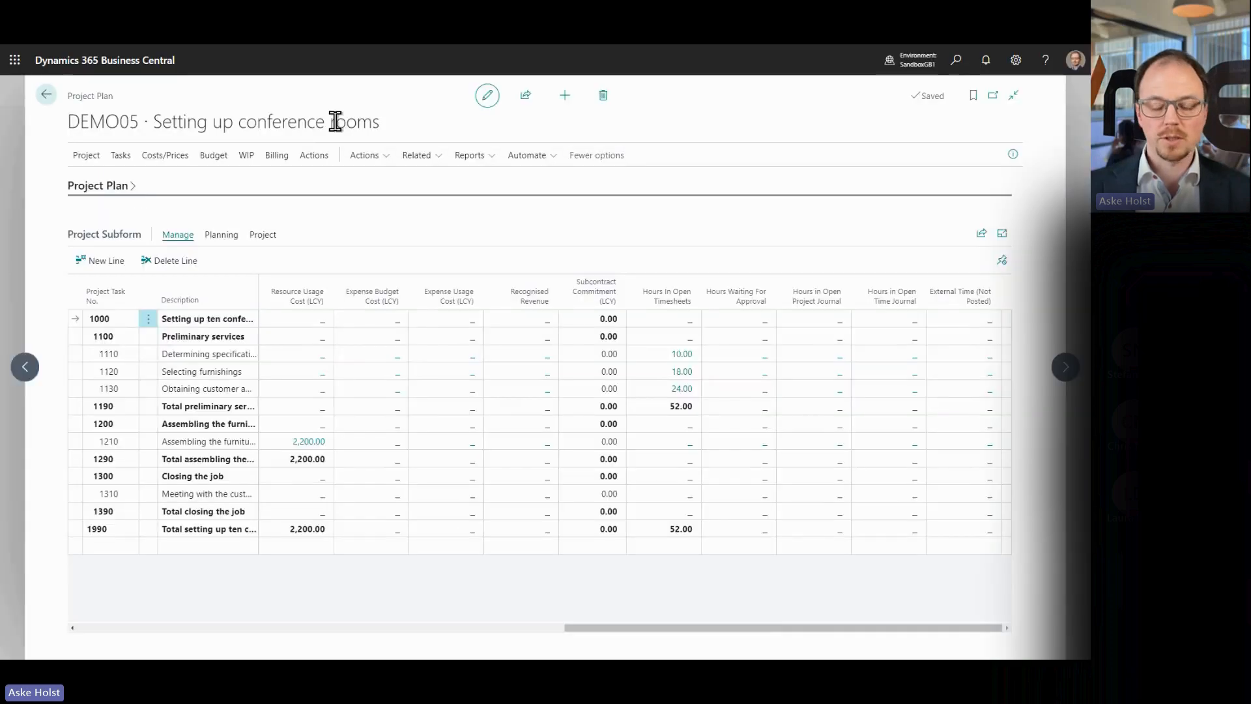
Step: Leave the DEMO05 project plan, go back to the home page and open the projects list
left_click(45, 97)
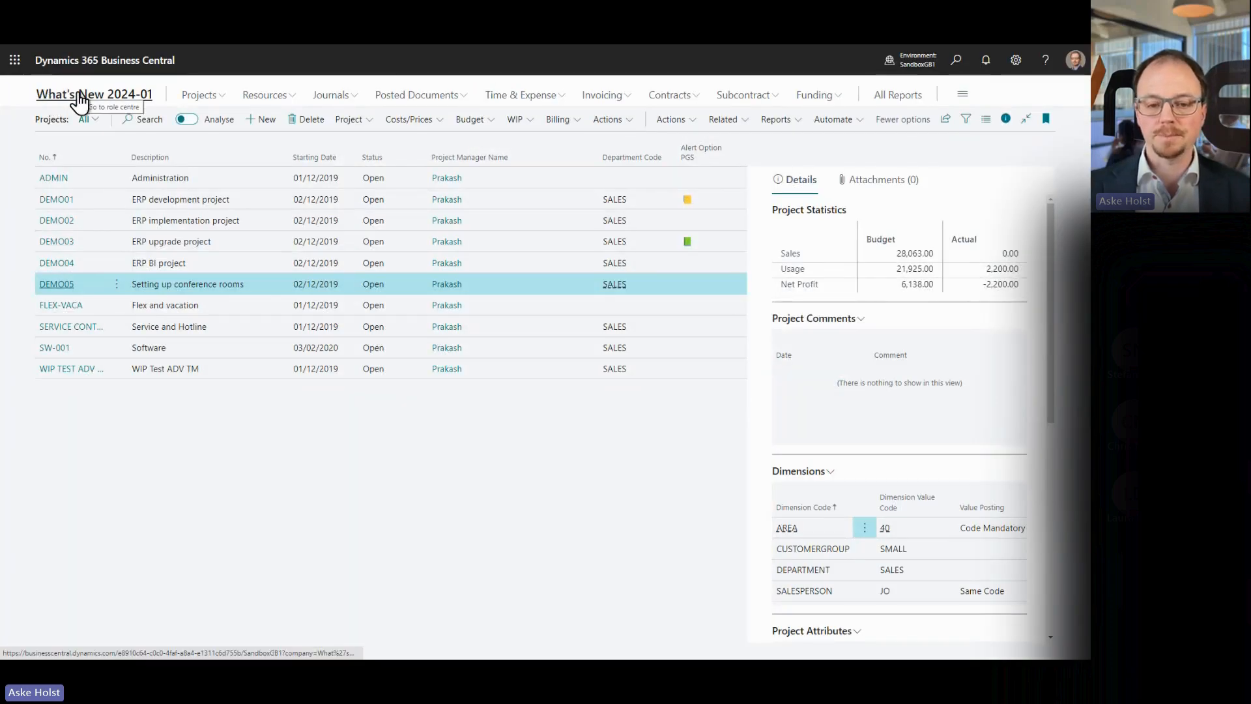
left_click(52, 97)
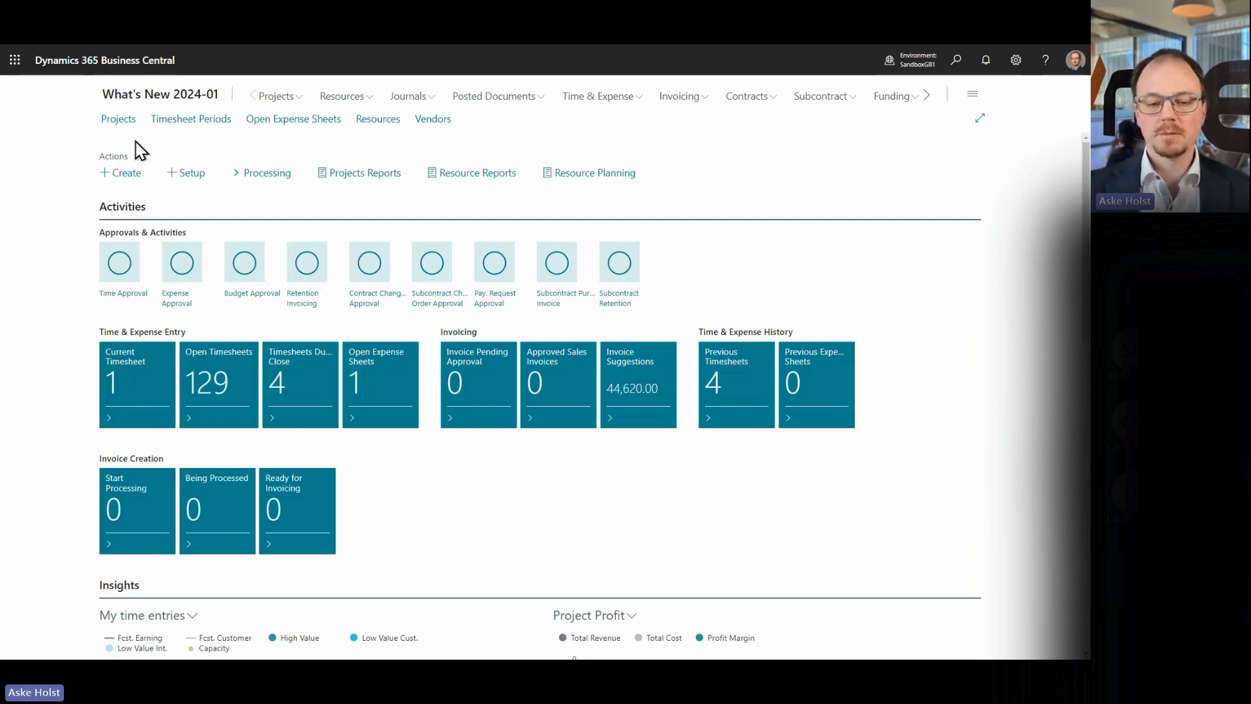
left_click(120, 121)
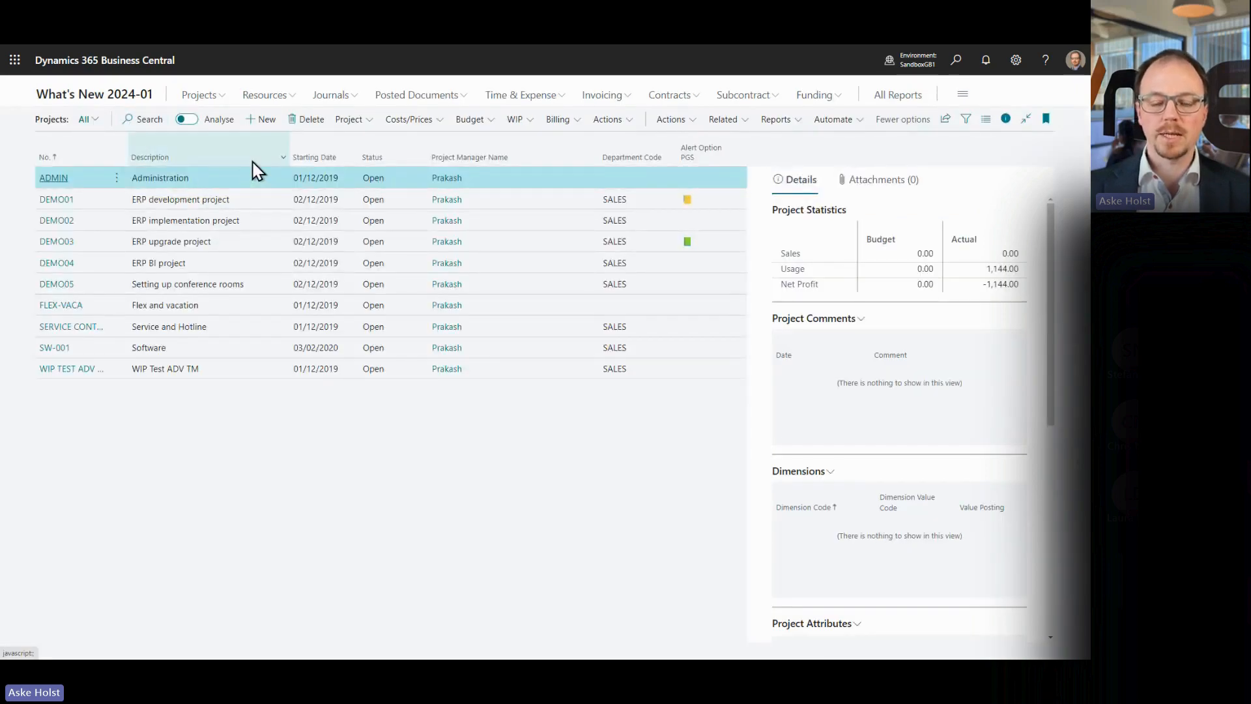
Step: Create a new project with its header fields expanded and assign Adatum Corporation as the sell-to customer
left_click(255, 125)
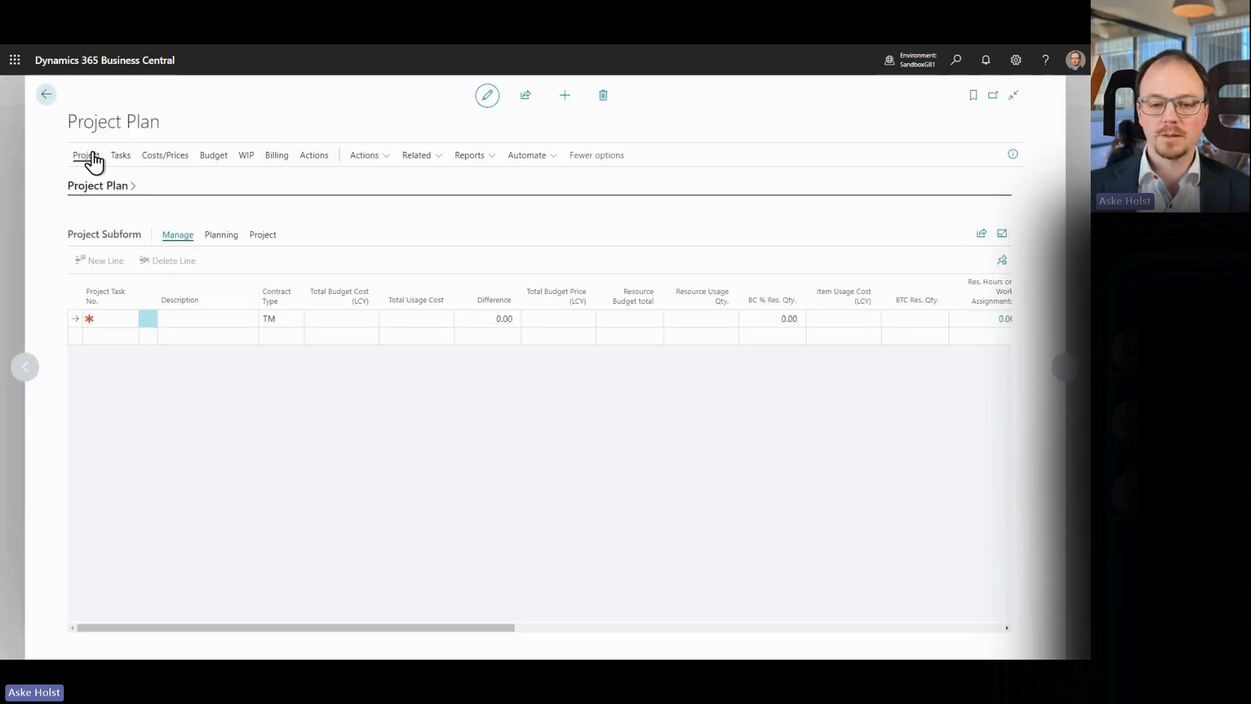
left_click(94, 162)
left_click(121, 193)
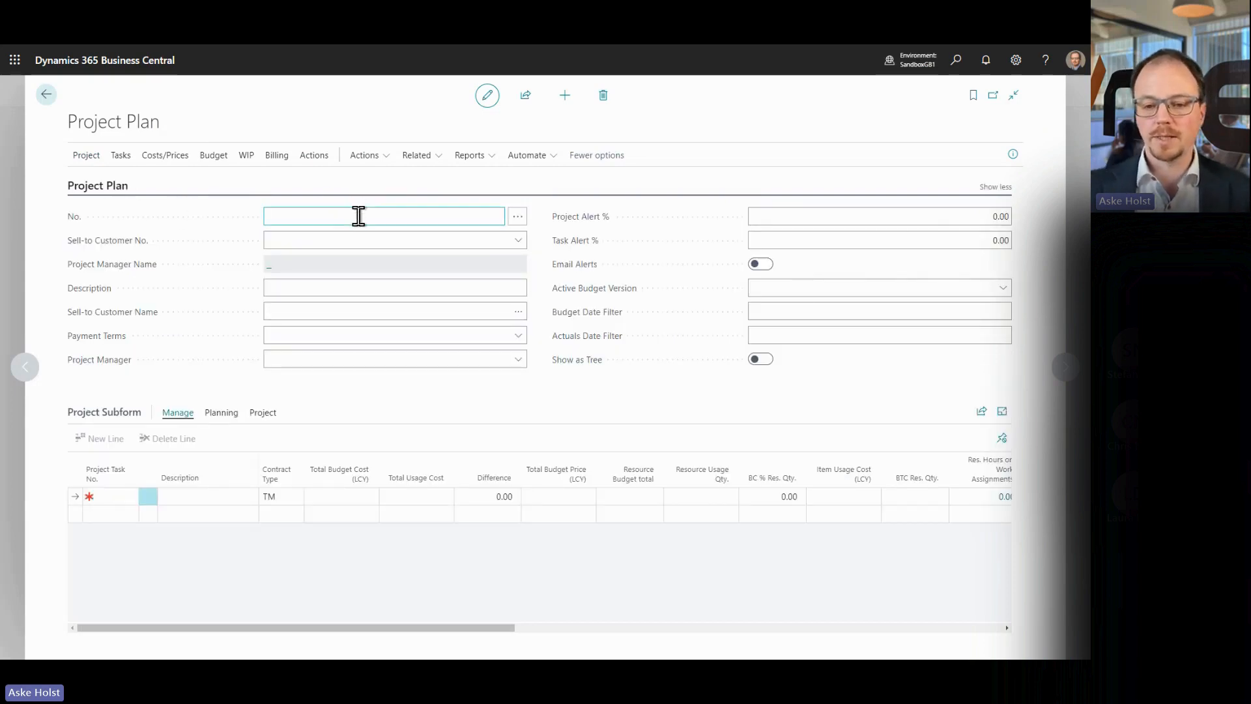
left_click(357, 239)
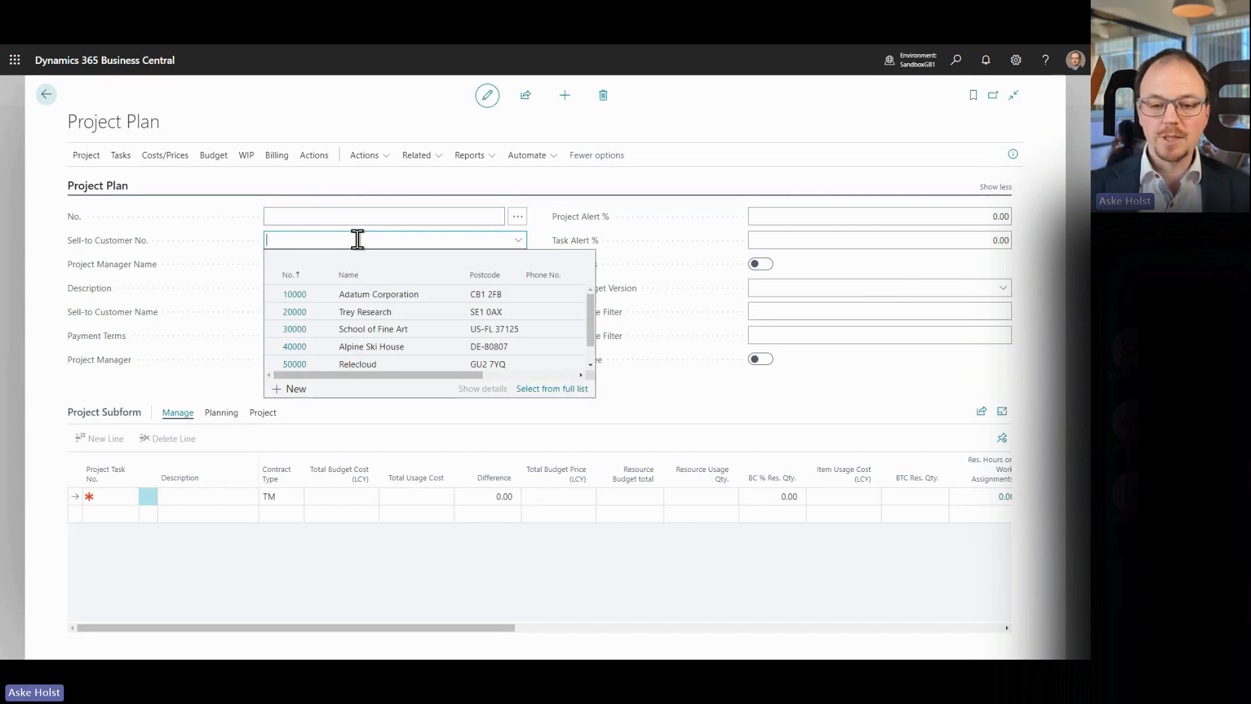
type("10000")
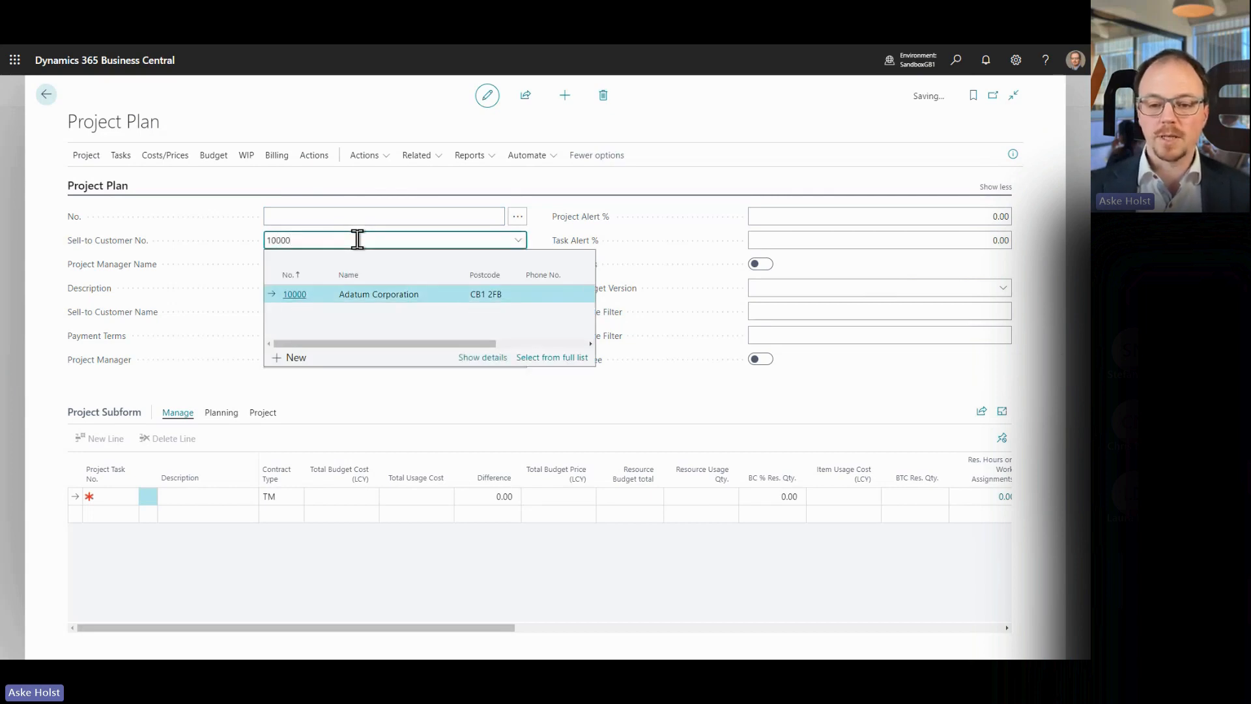
key("Tab")
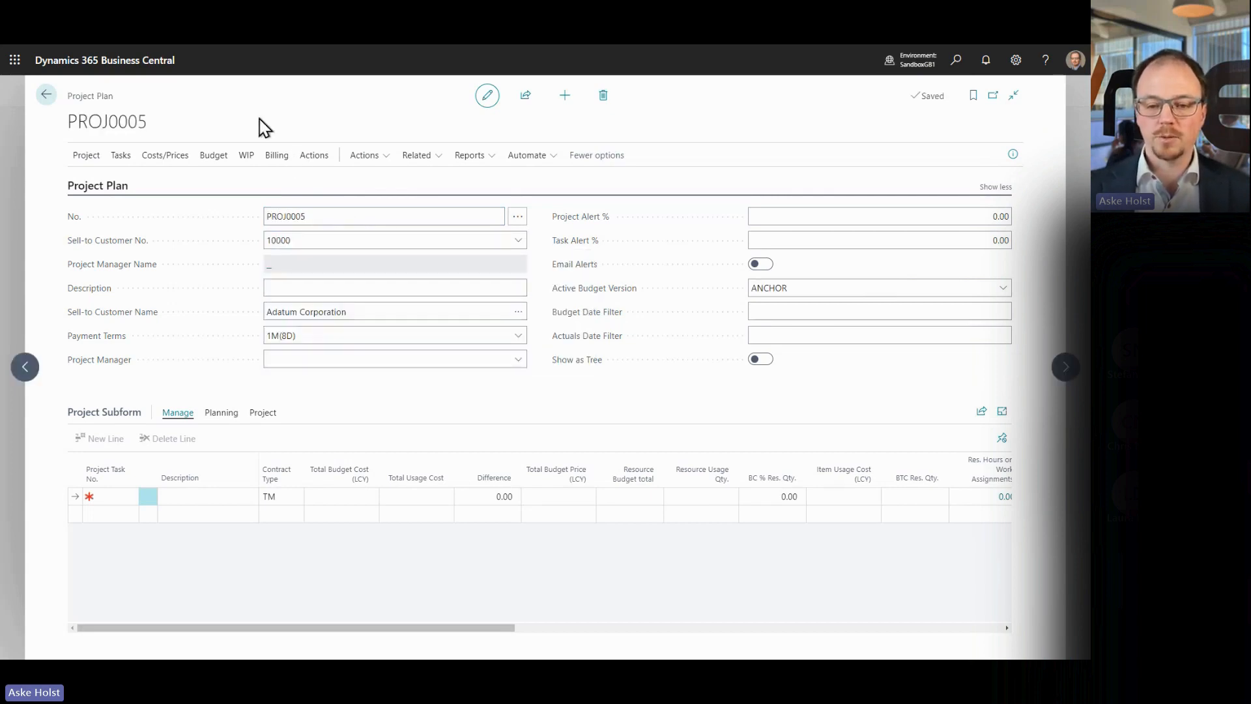
Step: Add two task lines to the project plan: number 1 described as Task 1 and number 2 described as Task 2
left_click(99, 496)
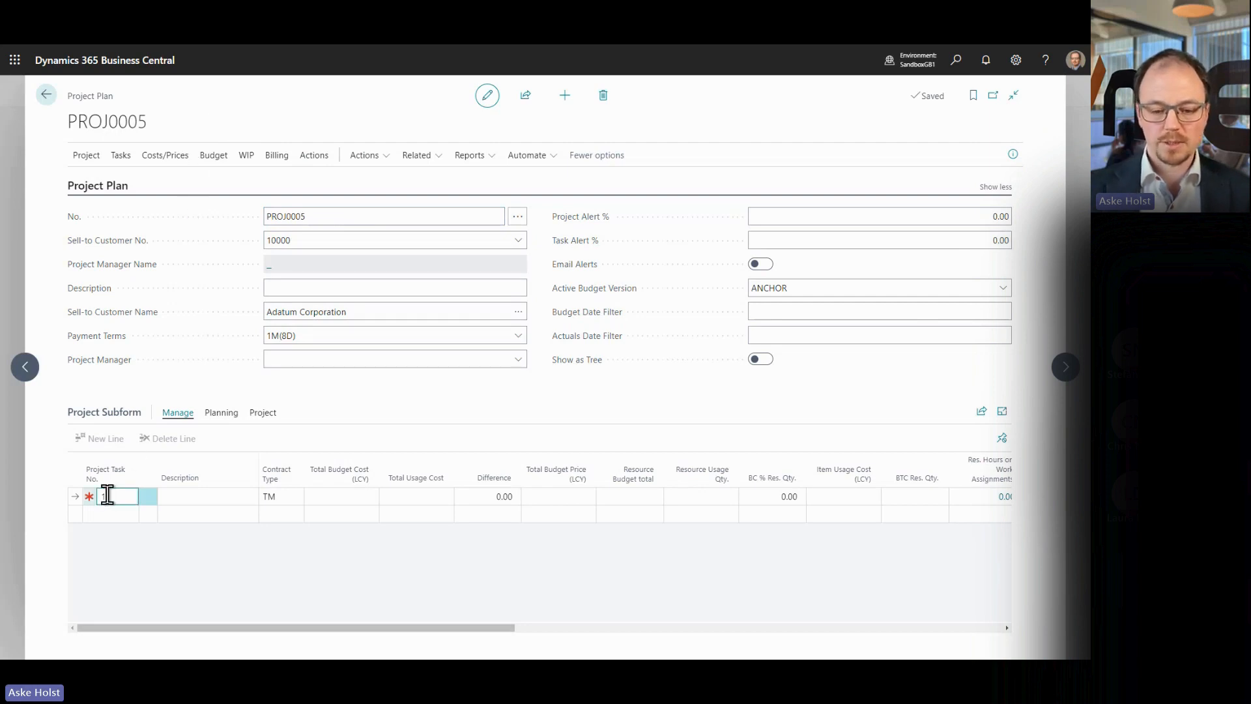
type("1")
key("Tab")
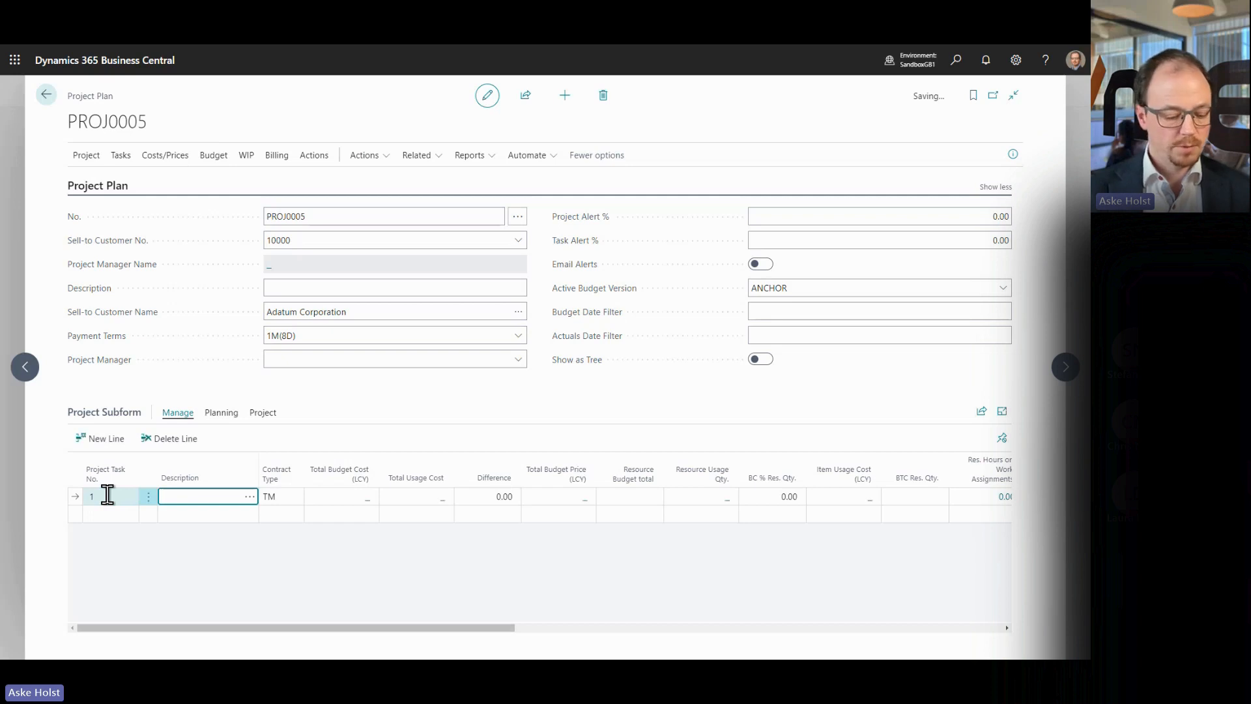
type("Task 1")
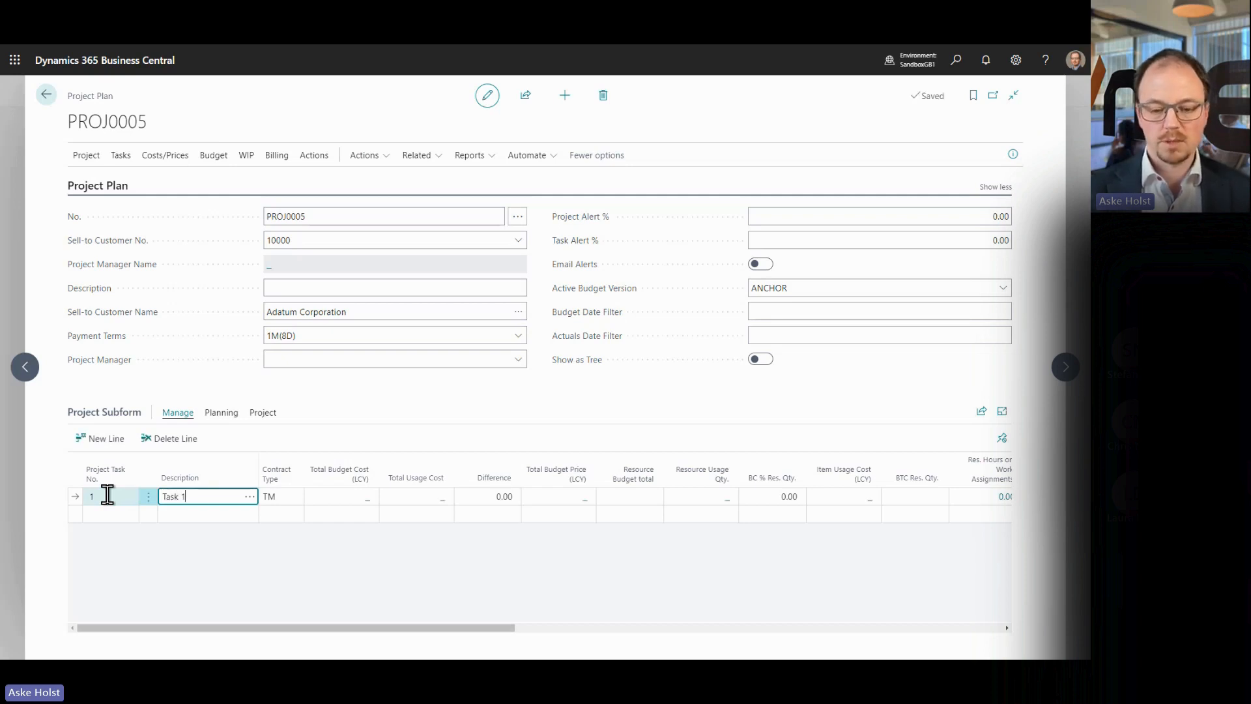
key("Return")
type("2")
key("Tab")
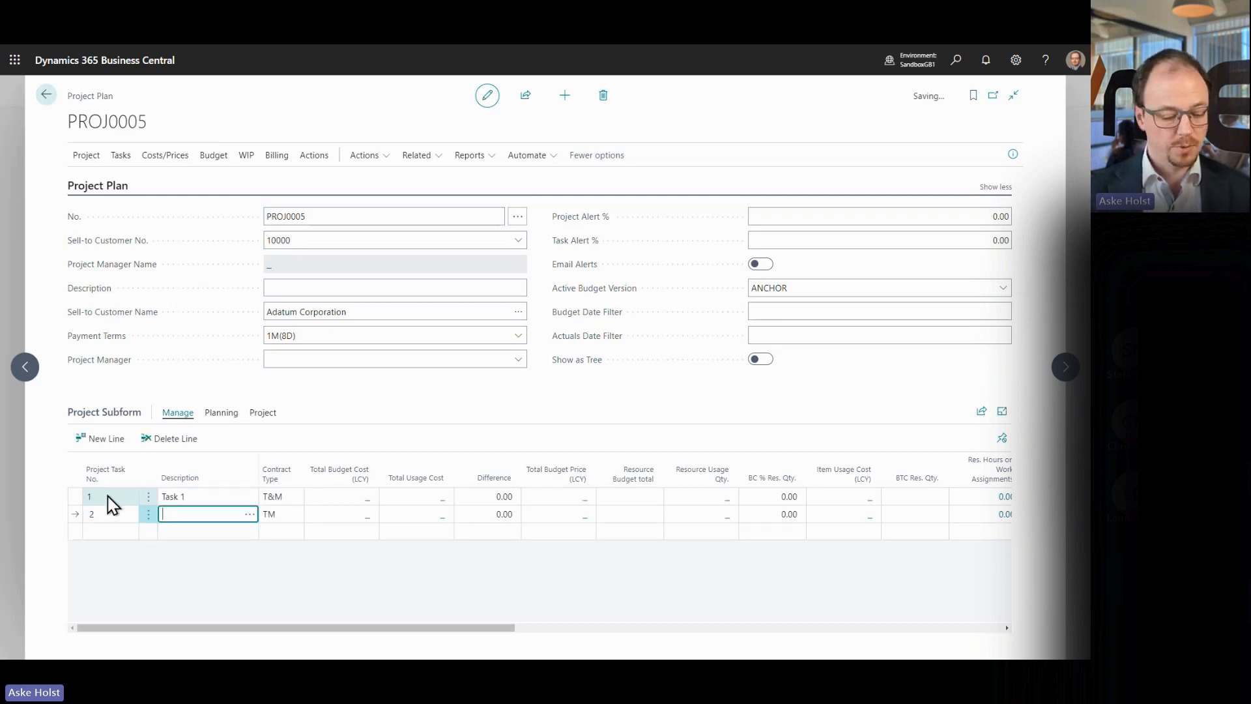
type("Task")
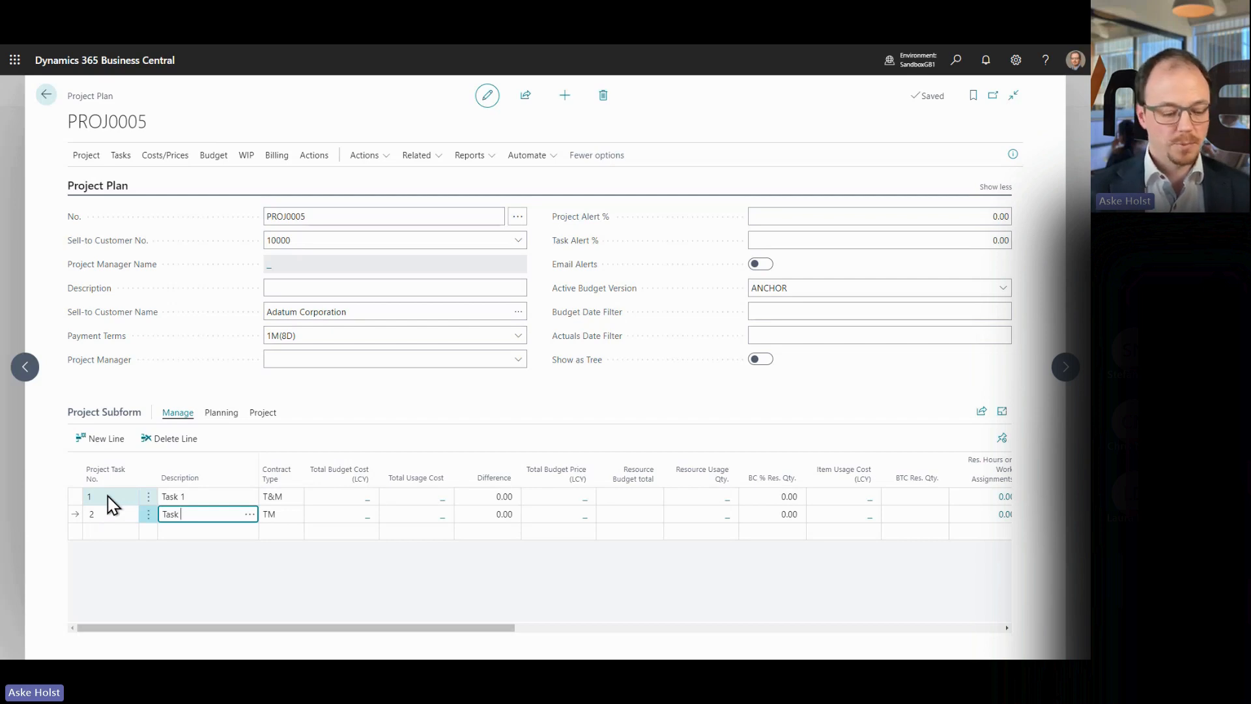
type(" 2")
key("Return")
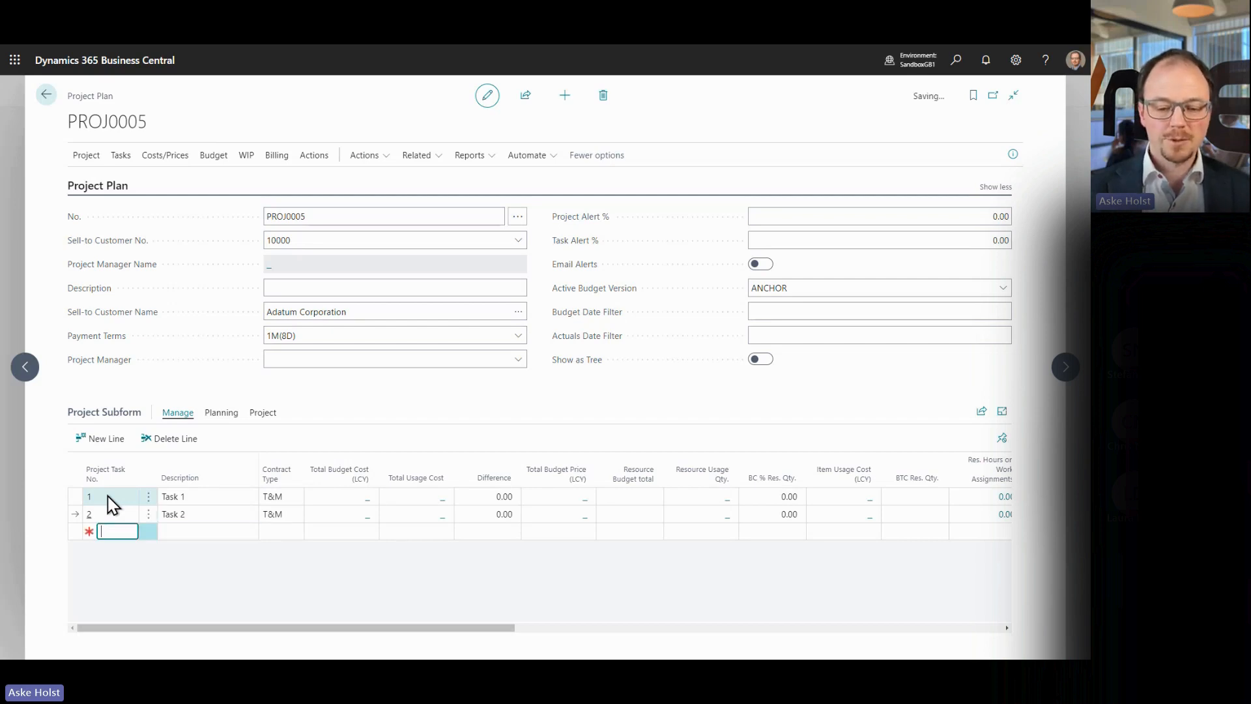
Step: Add a third task line with number B and the description Billing
type("B")
key("Tab")
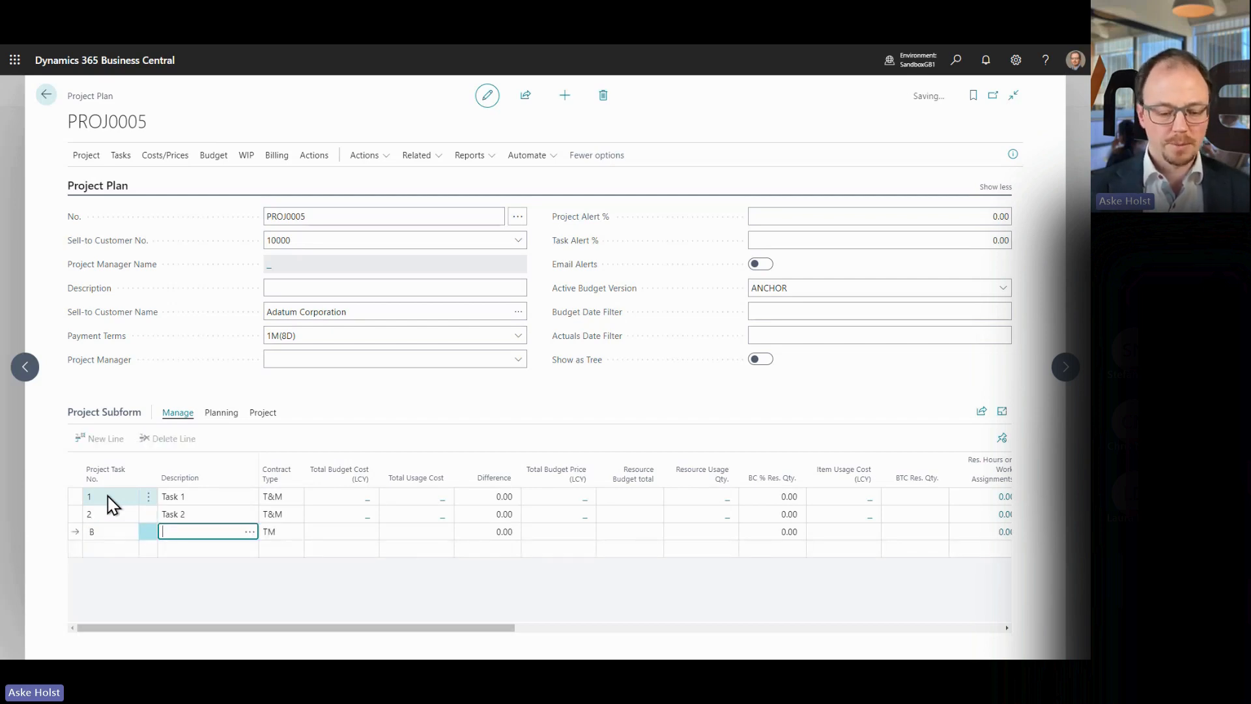
type("Billing")
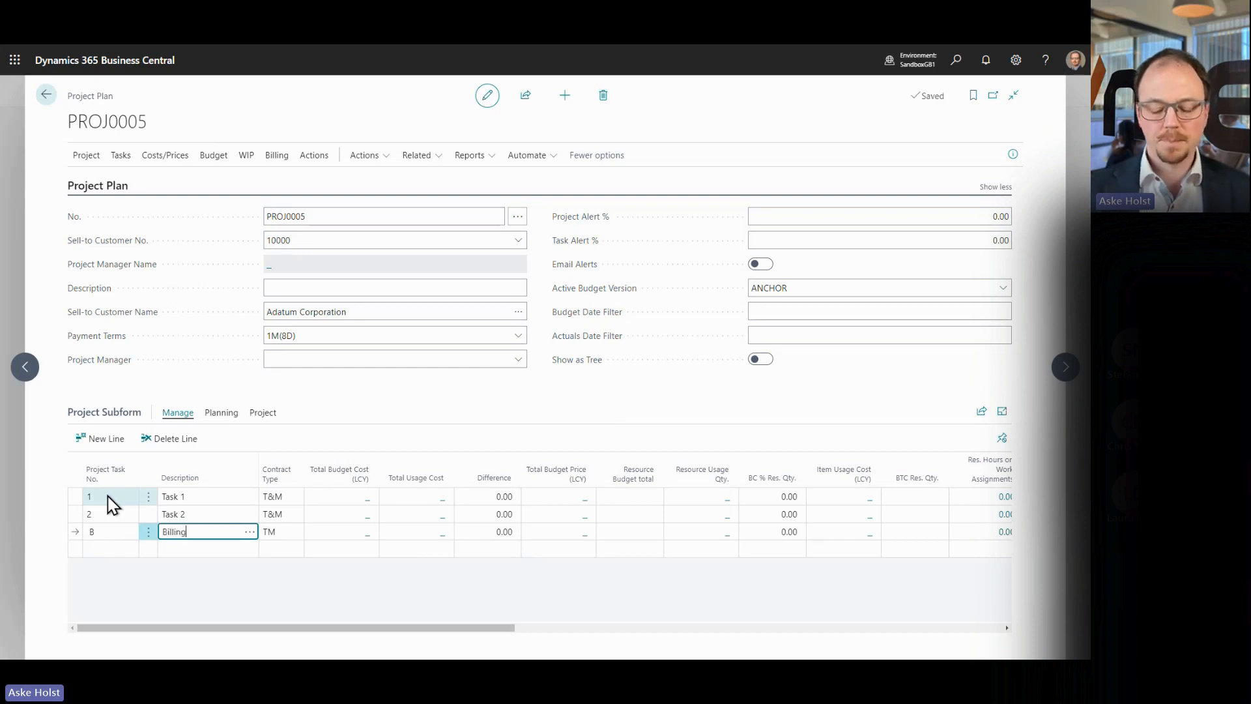
key("Tab")
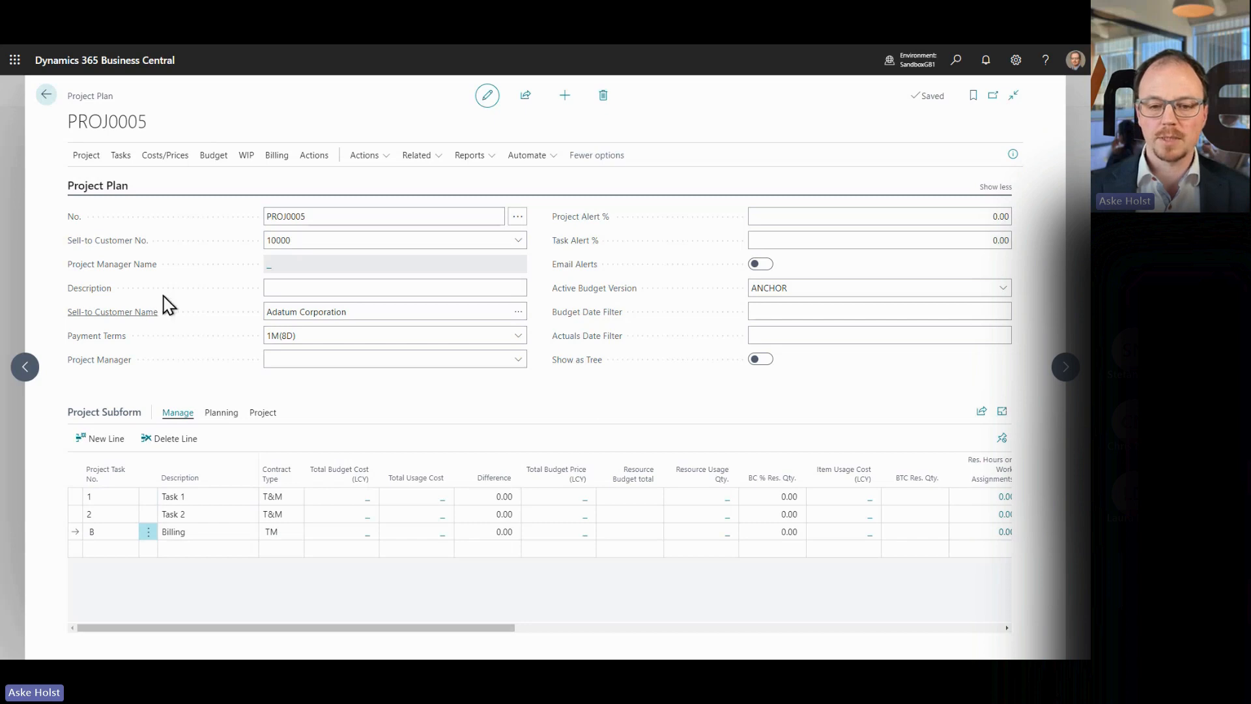
Step: Open the project's card and set Resource Invoice Type to Percent Complete, applying the change to the task list
left_click(93, 159)
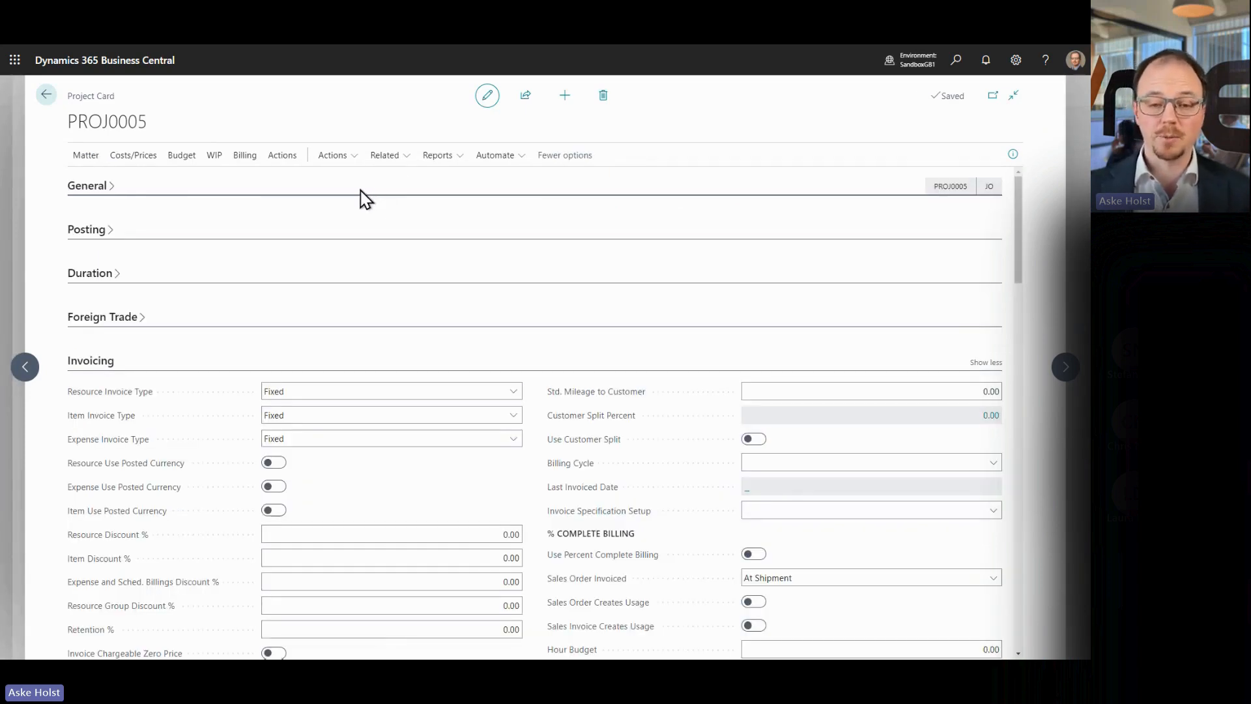
left_click(367, 391)
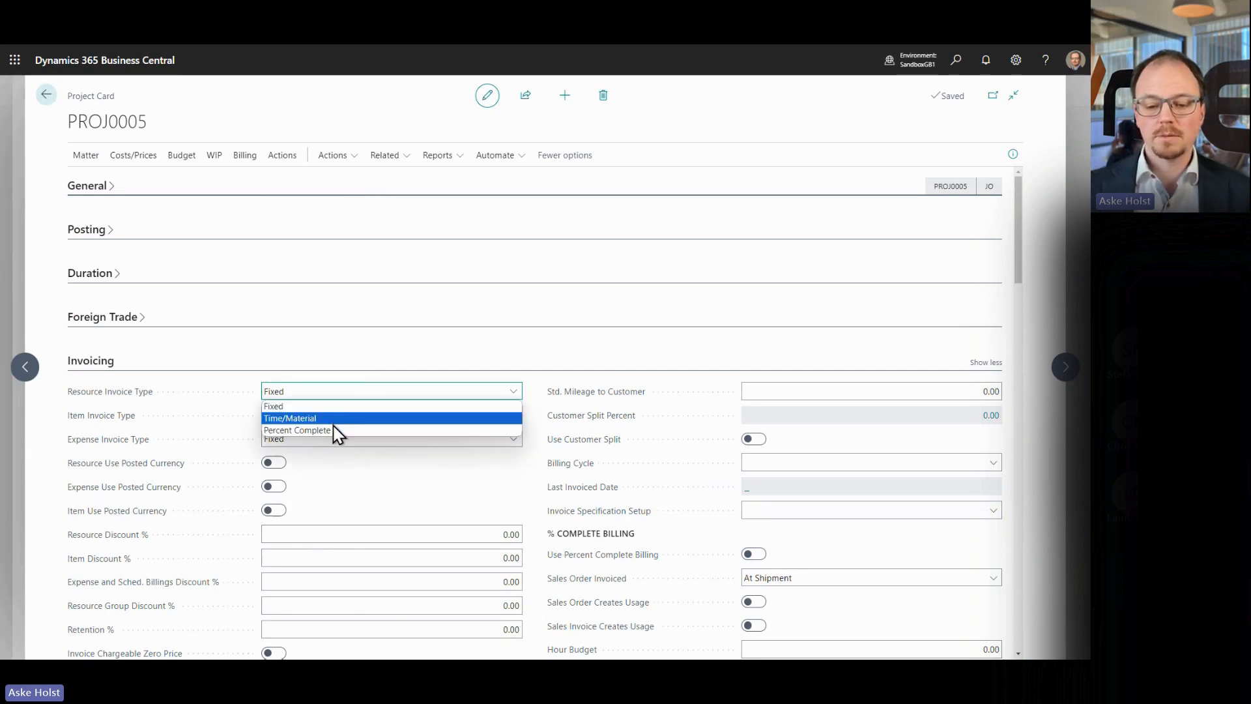
left_click(336, 431)
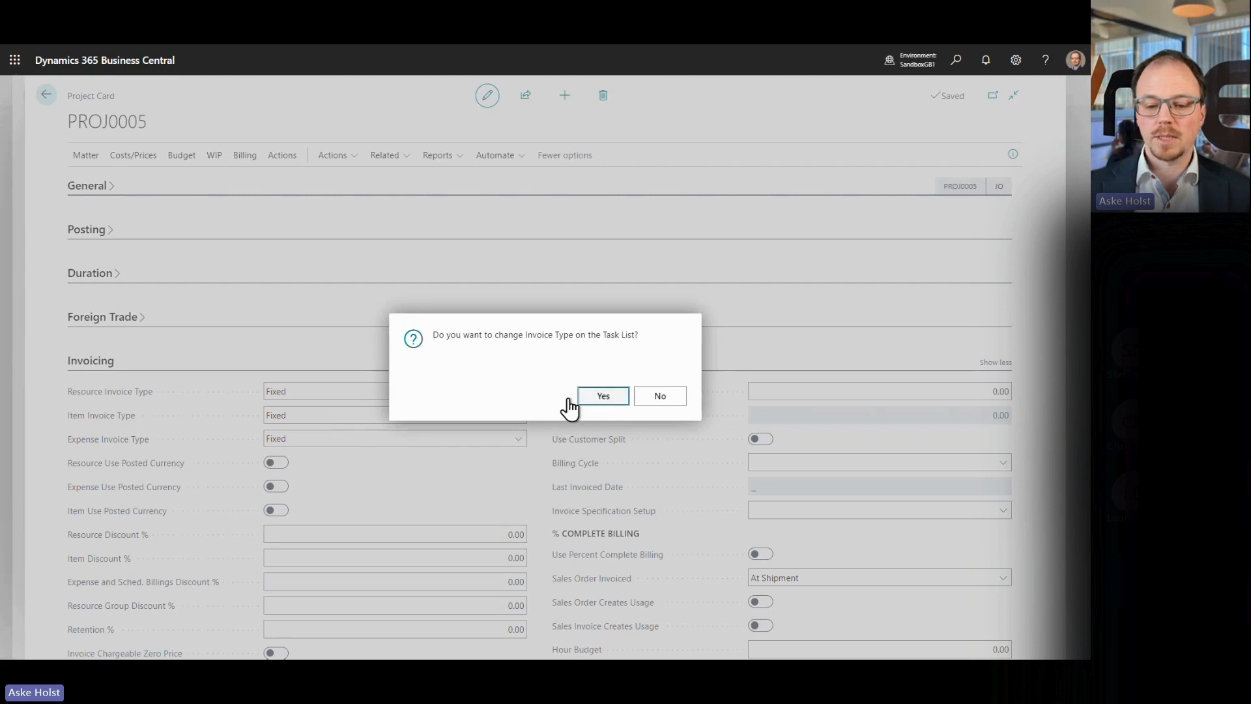
left_click(602, 395)
left_click(649, 396)
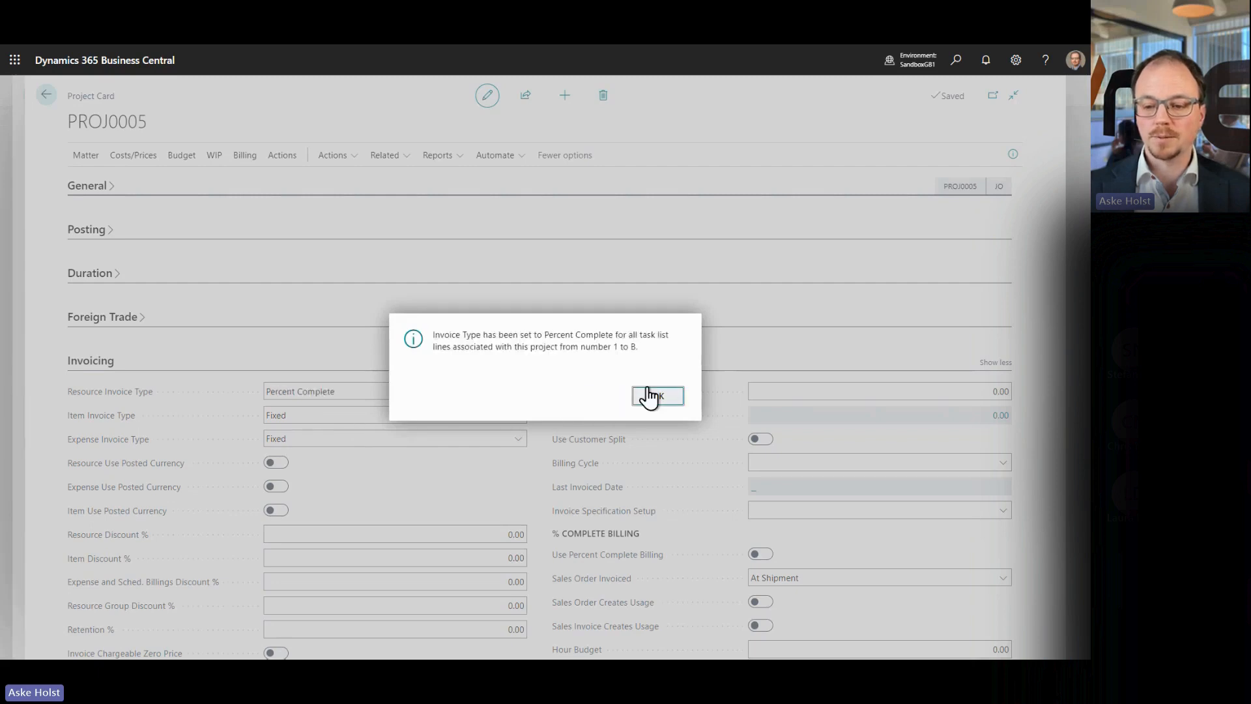
Step: Set Item Invoice Type to Percent Complete and apply it to the project's task lines
left_click(344, 417)
left_click(316, 455)
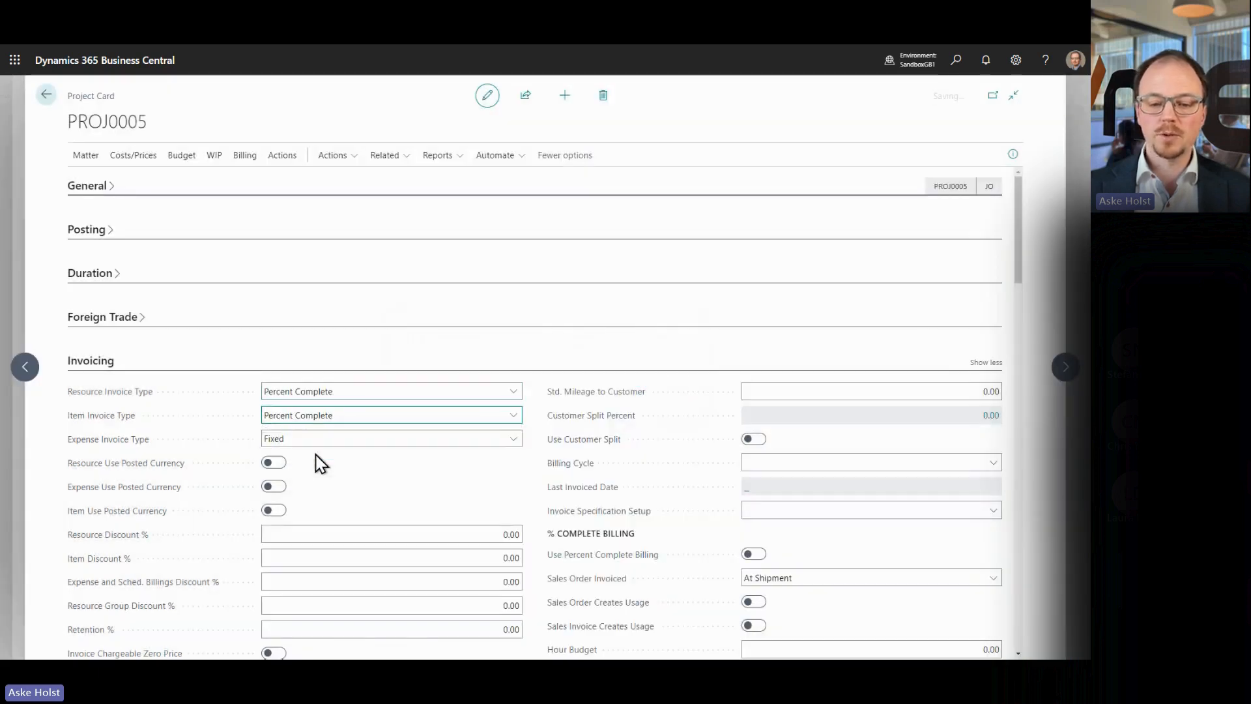
left_click(599, 396)
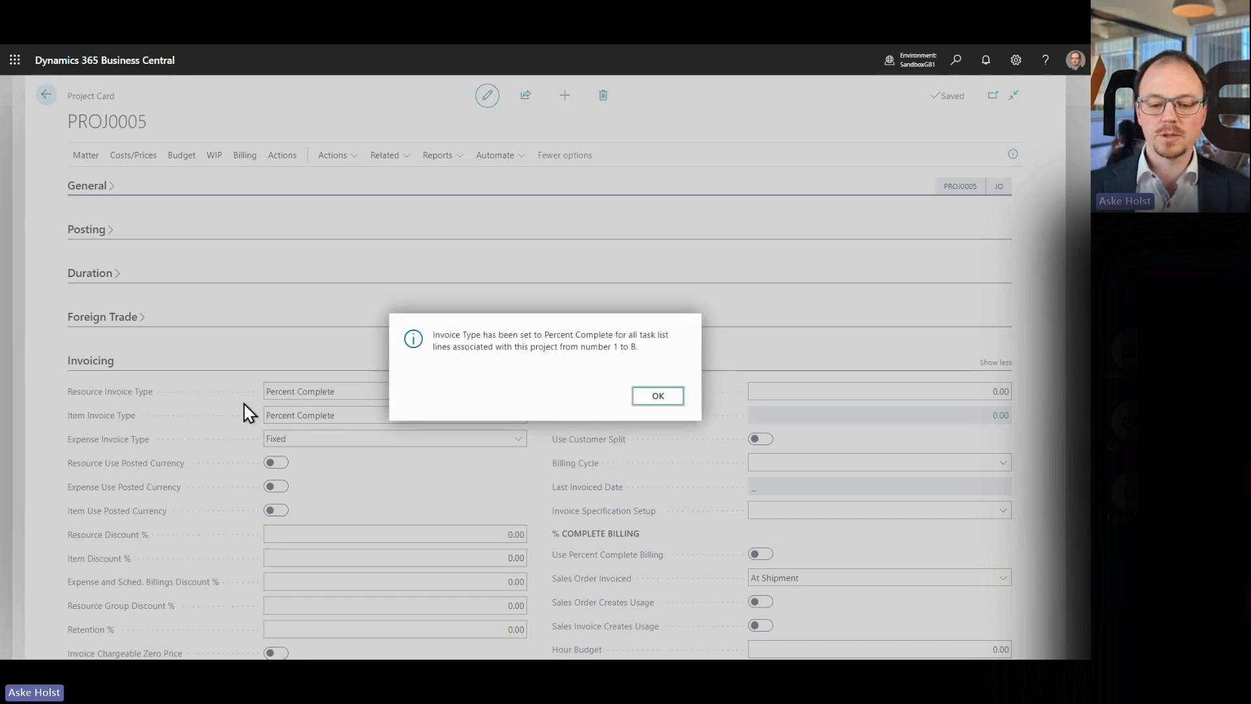
left_click(653, 398)
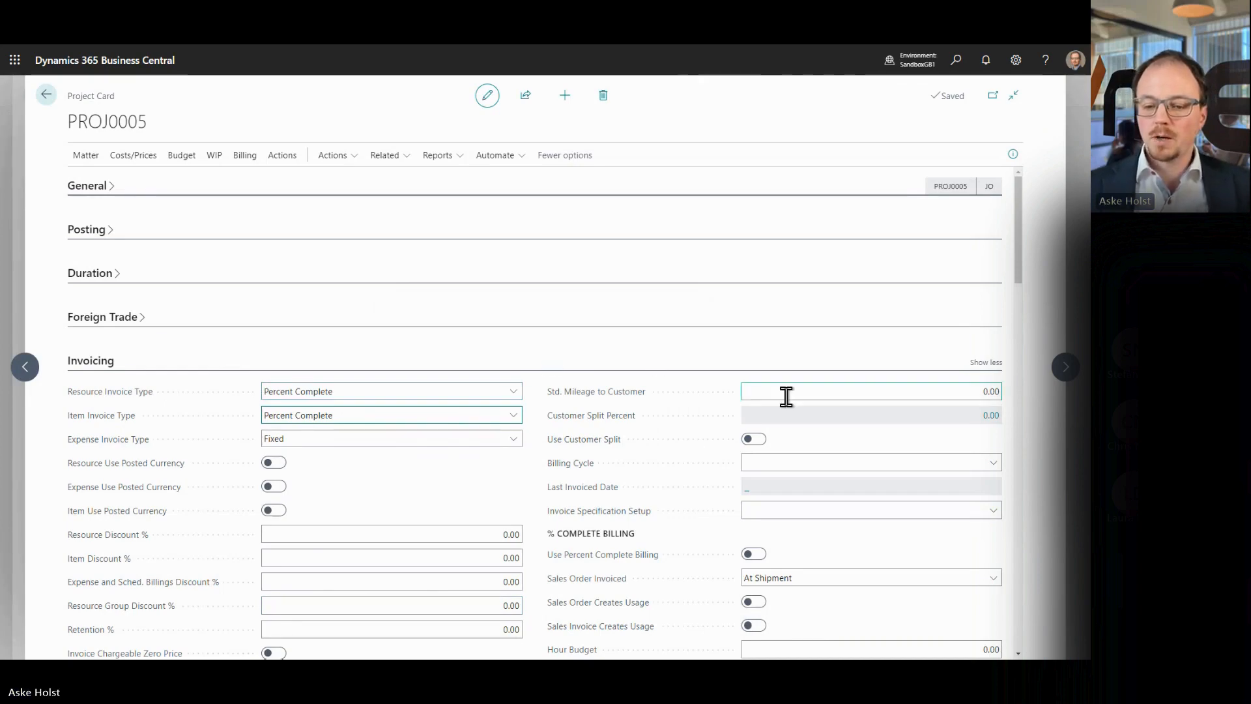
Step: Enable Use Percent Complete Billing and Resources % Complete, updating the percent complete fields on the tasks as well
scroll(844, 399, "down", 5)
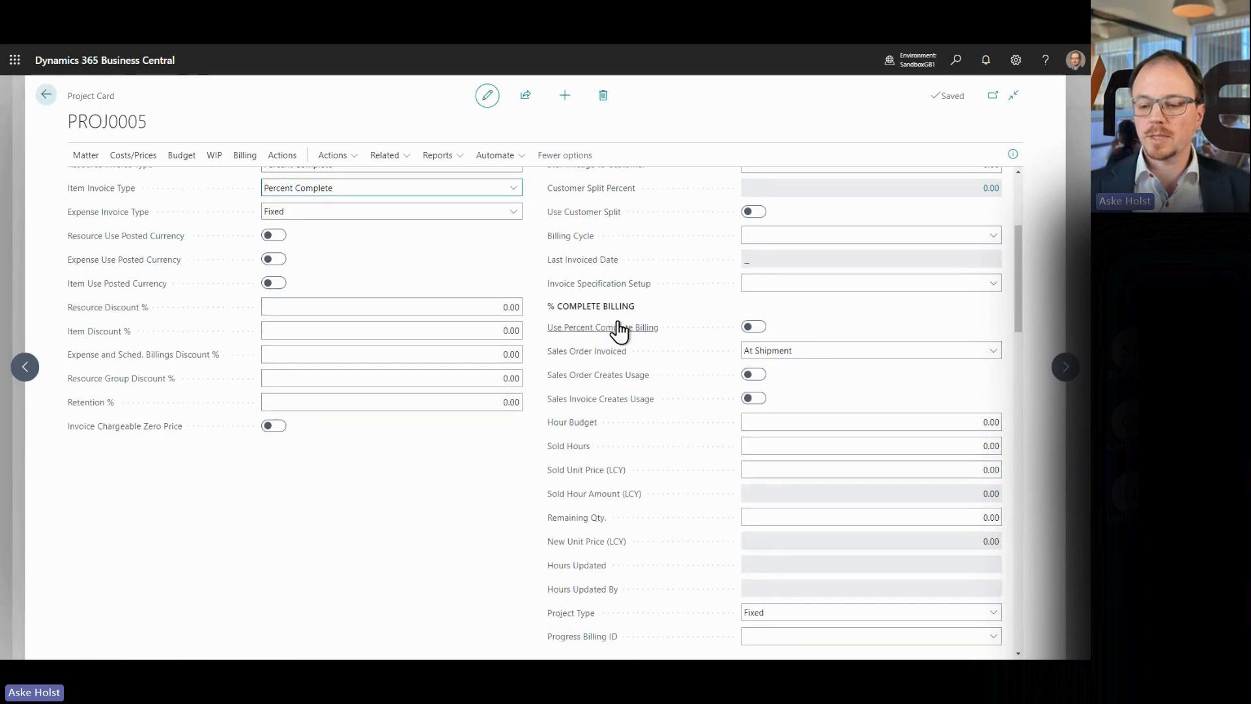
mouse_move(564, 336)
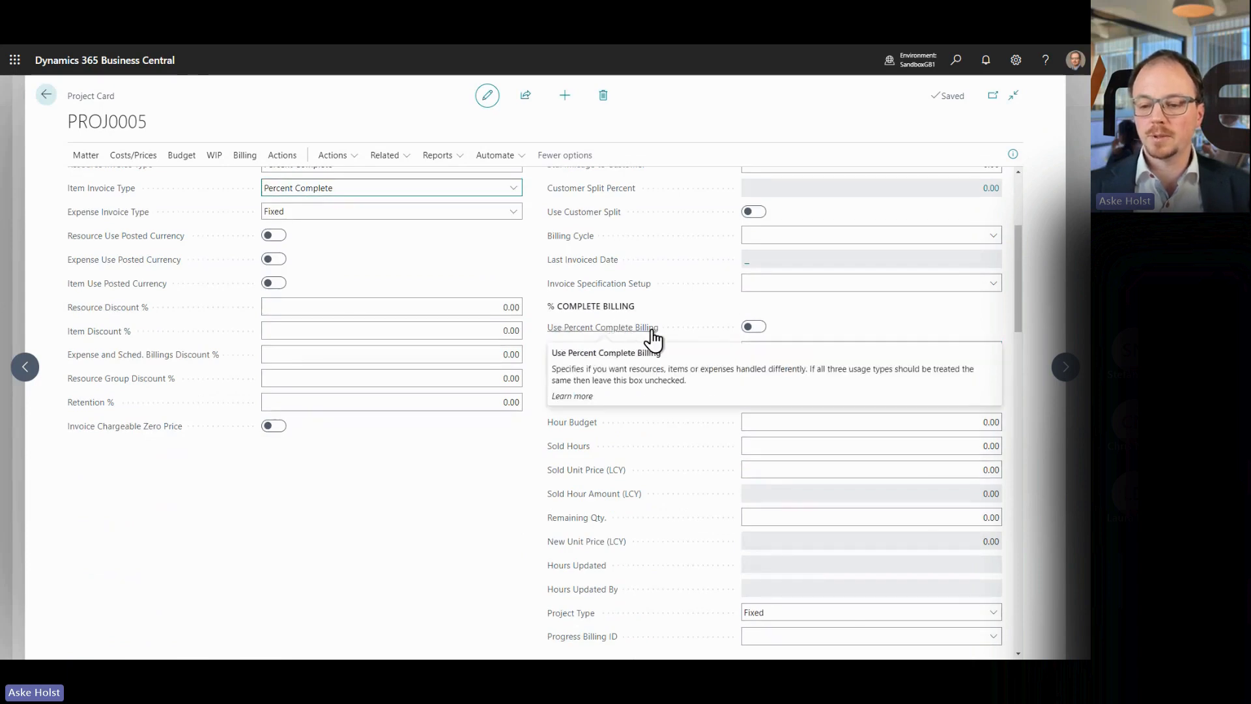
left_click(754, 327)
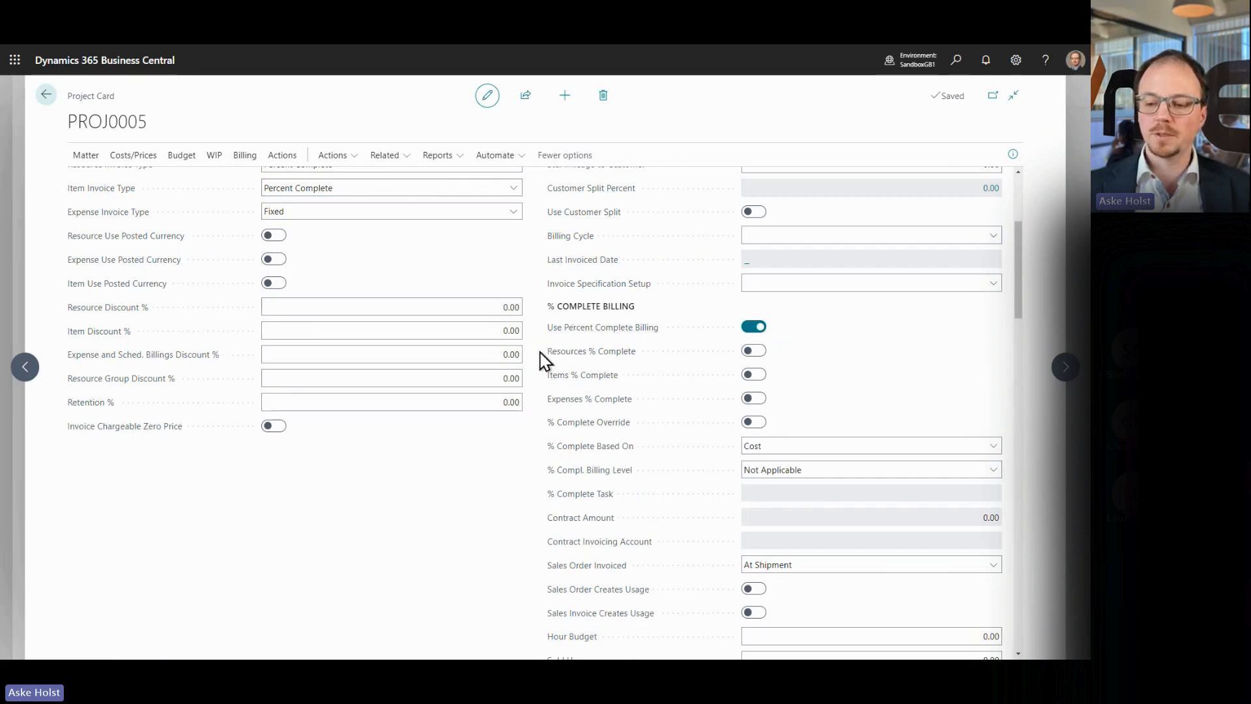
left_click(760, 352)
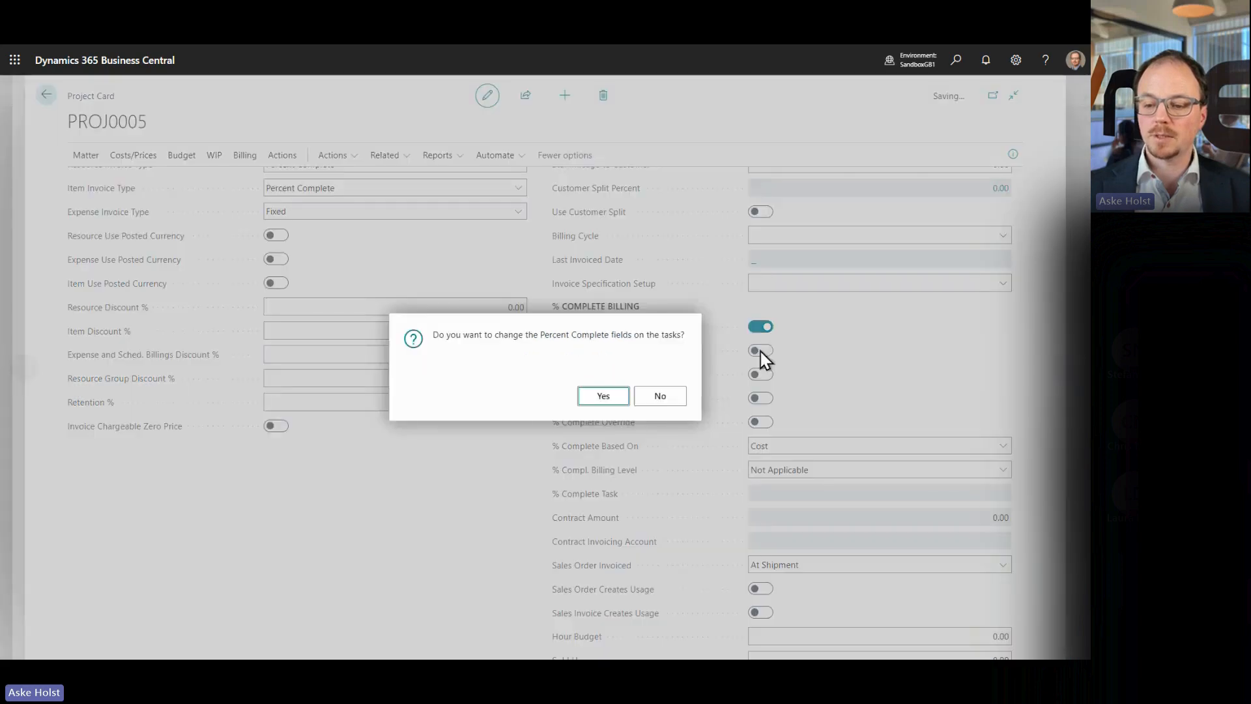
left_click(603, 395)
left_click(660, 397)
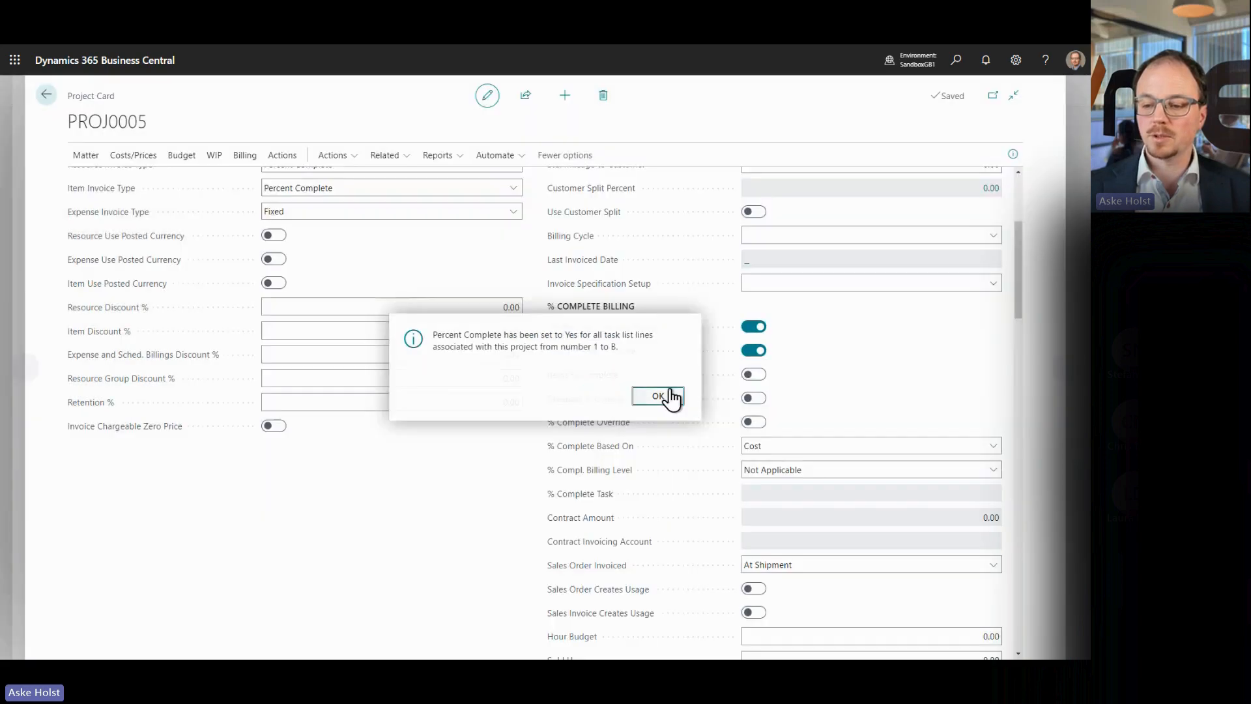
Step: Enable Items % Complete and % Complete Override, applying both changes to the project's tasks
left_click(752, 378)
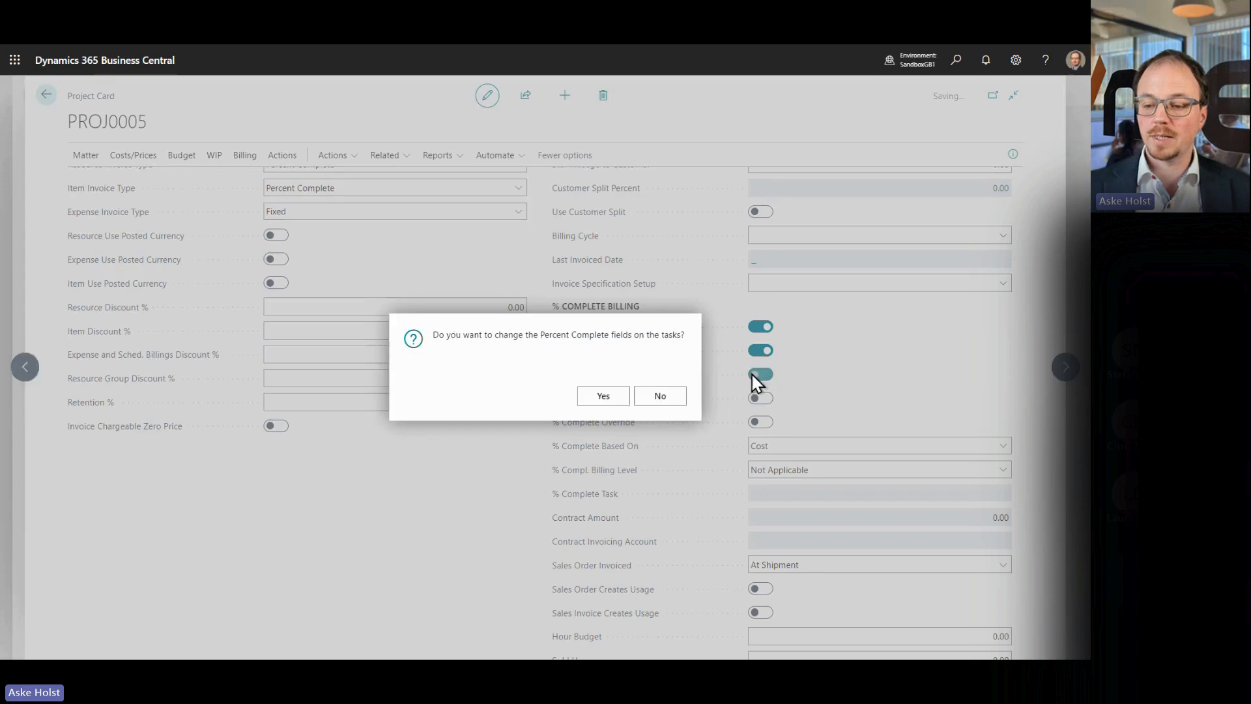
left_click(612, 395)
left_click(653, 397)
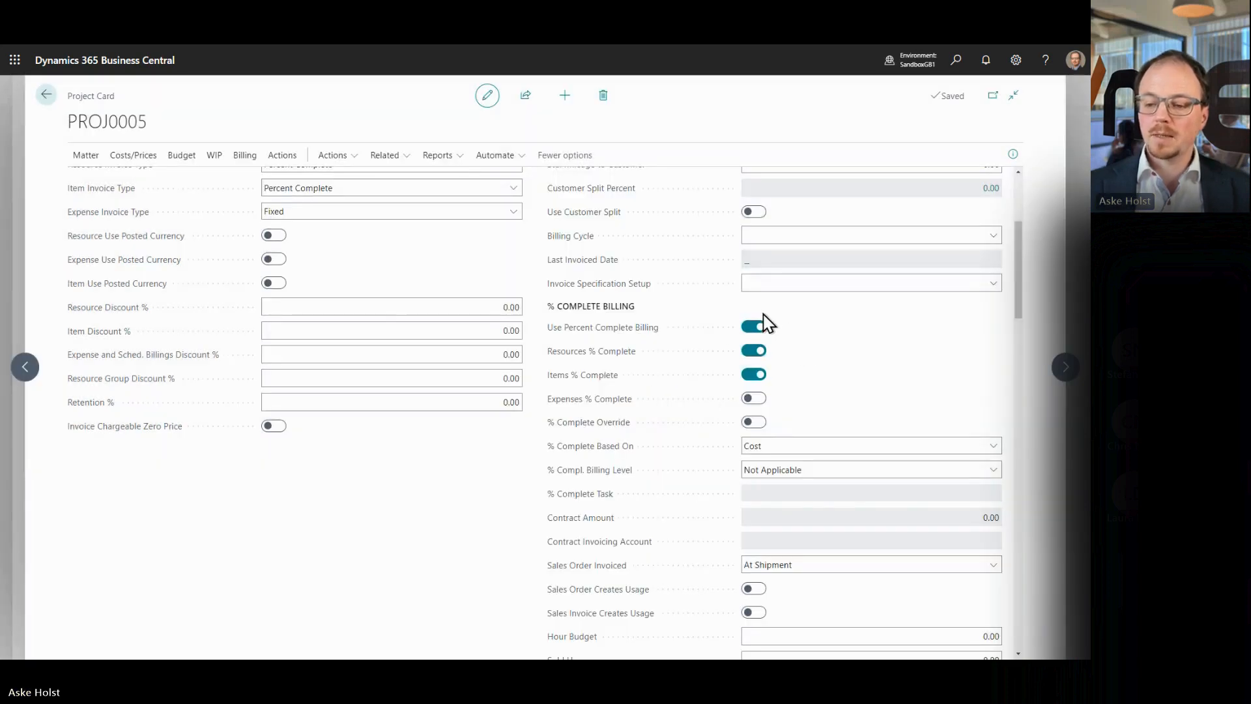
mouse_move(601, 431)
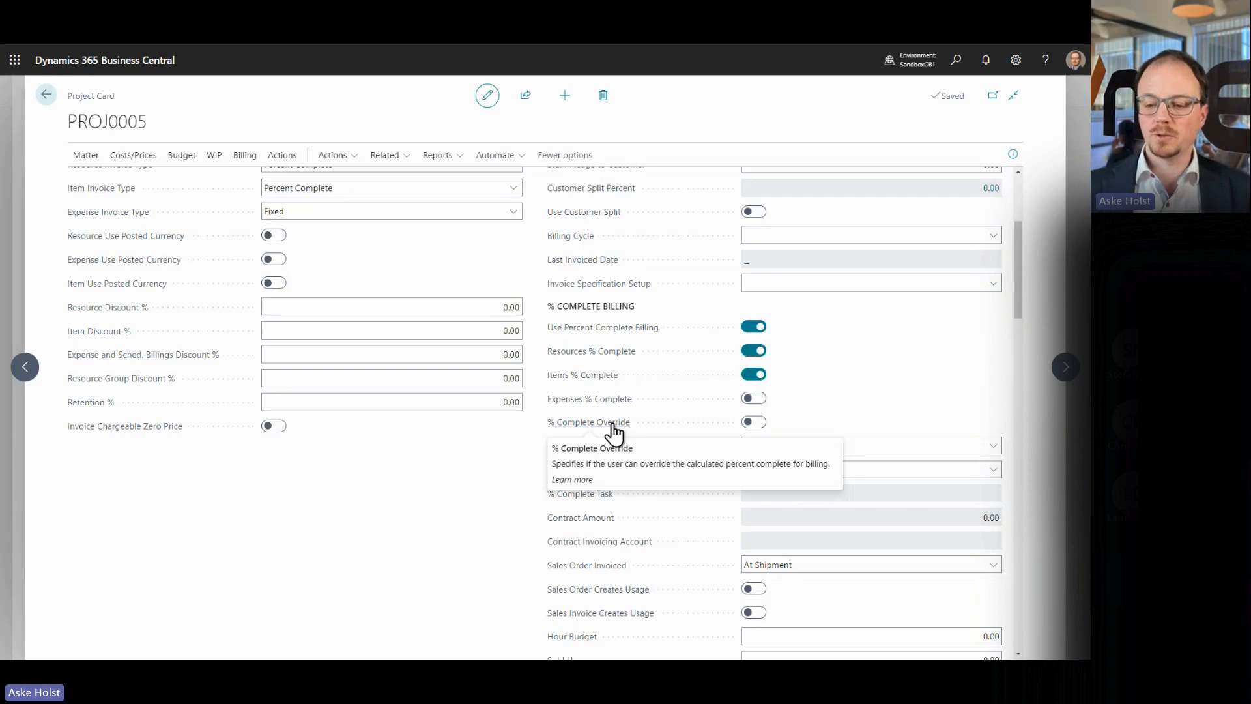
left_click(753, 422)
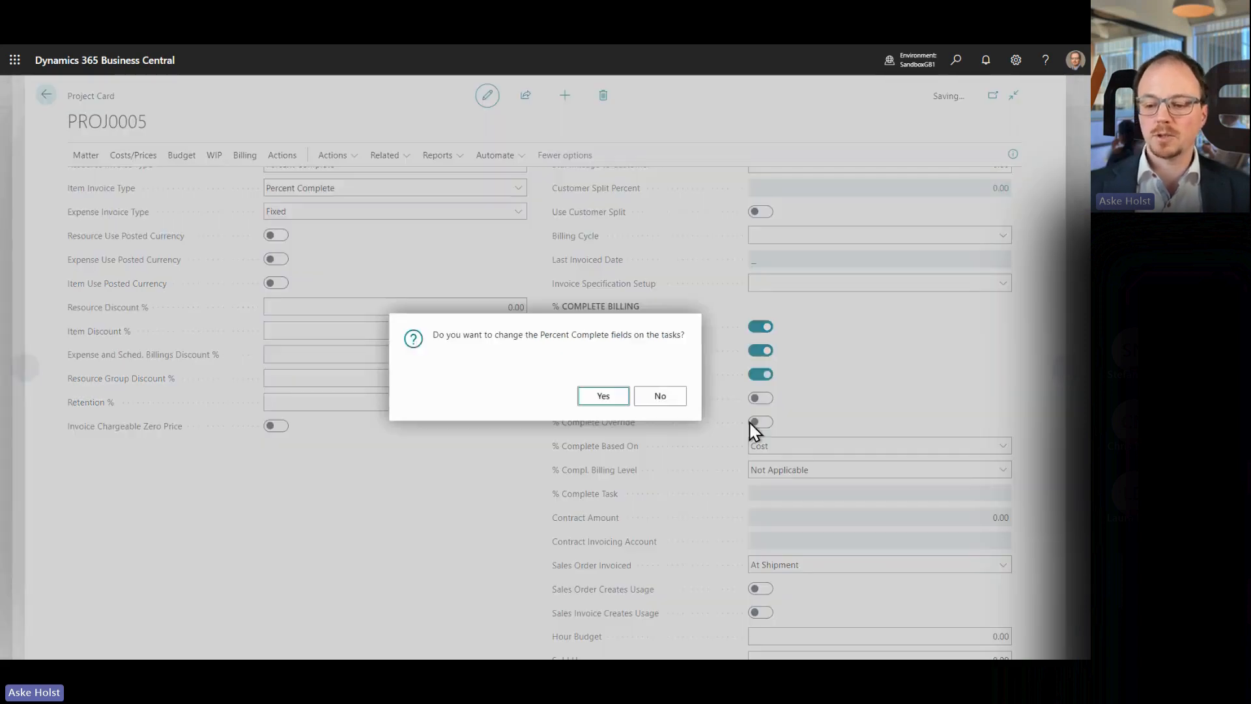
left_click(601, 398)
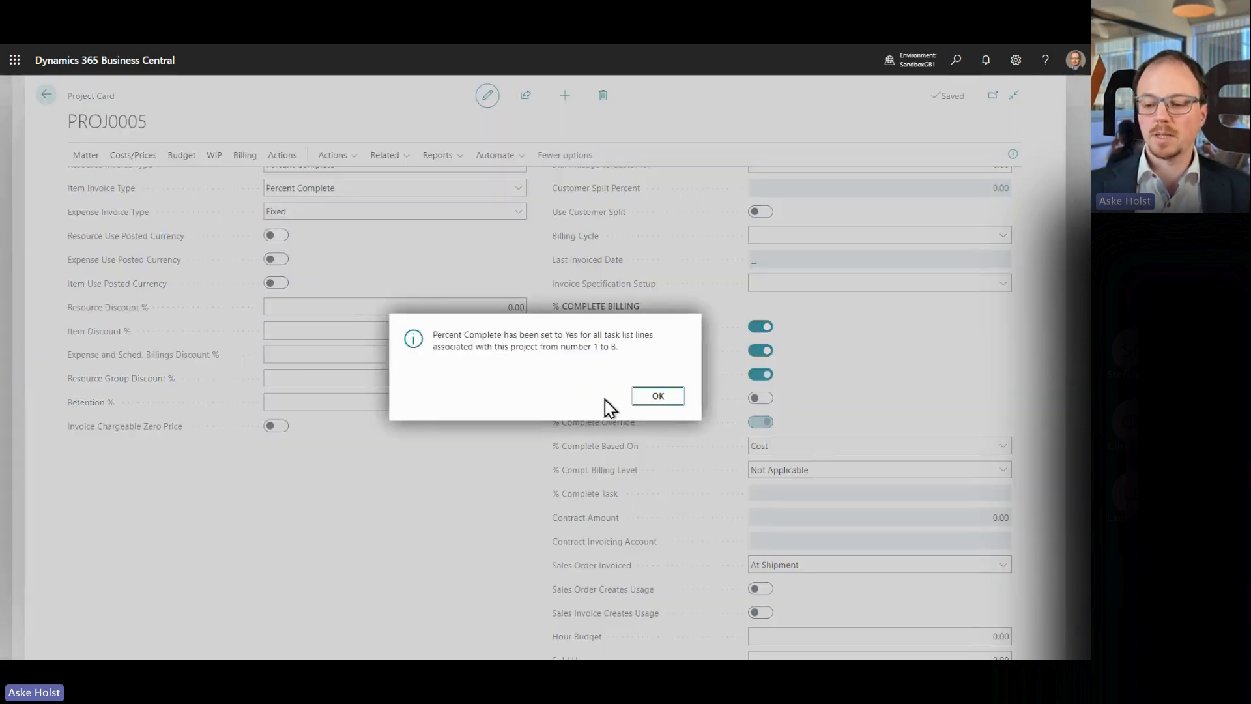
left_click(658, 397)
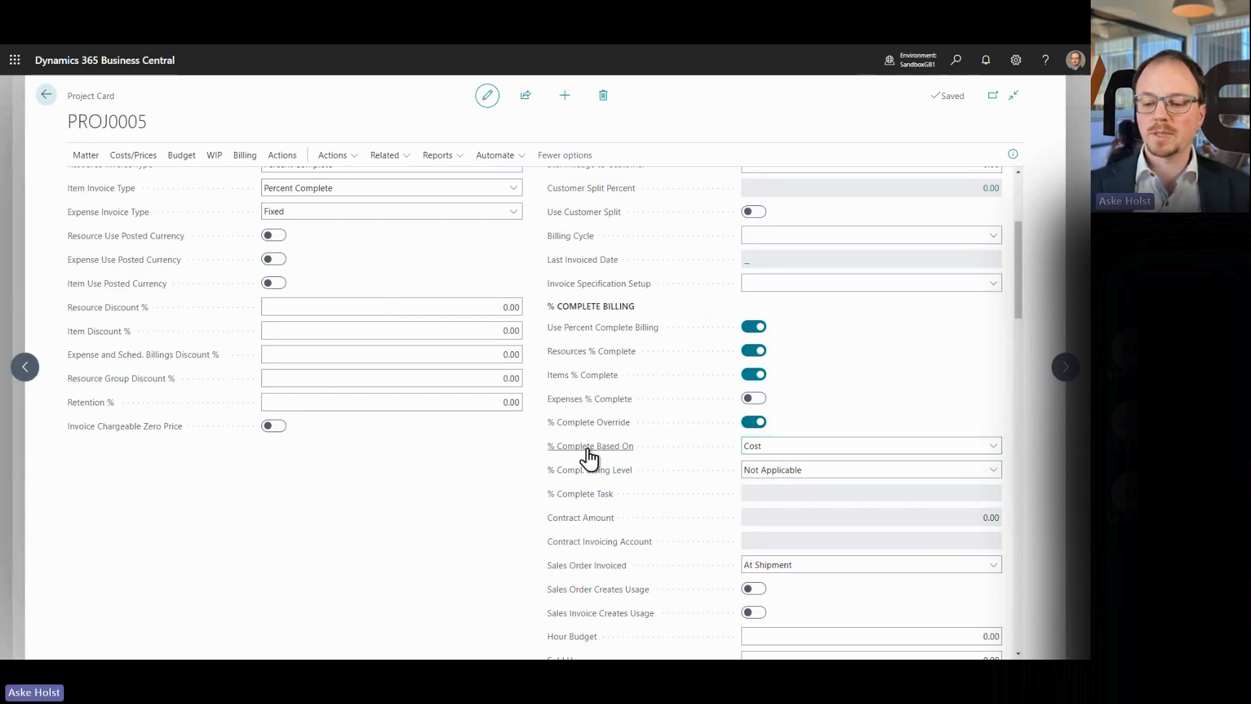
Step: Review the description and the available options of the % Complete Based On field
mouse_move(582, 451)
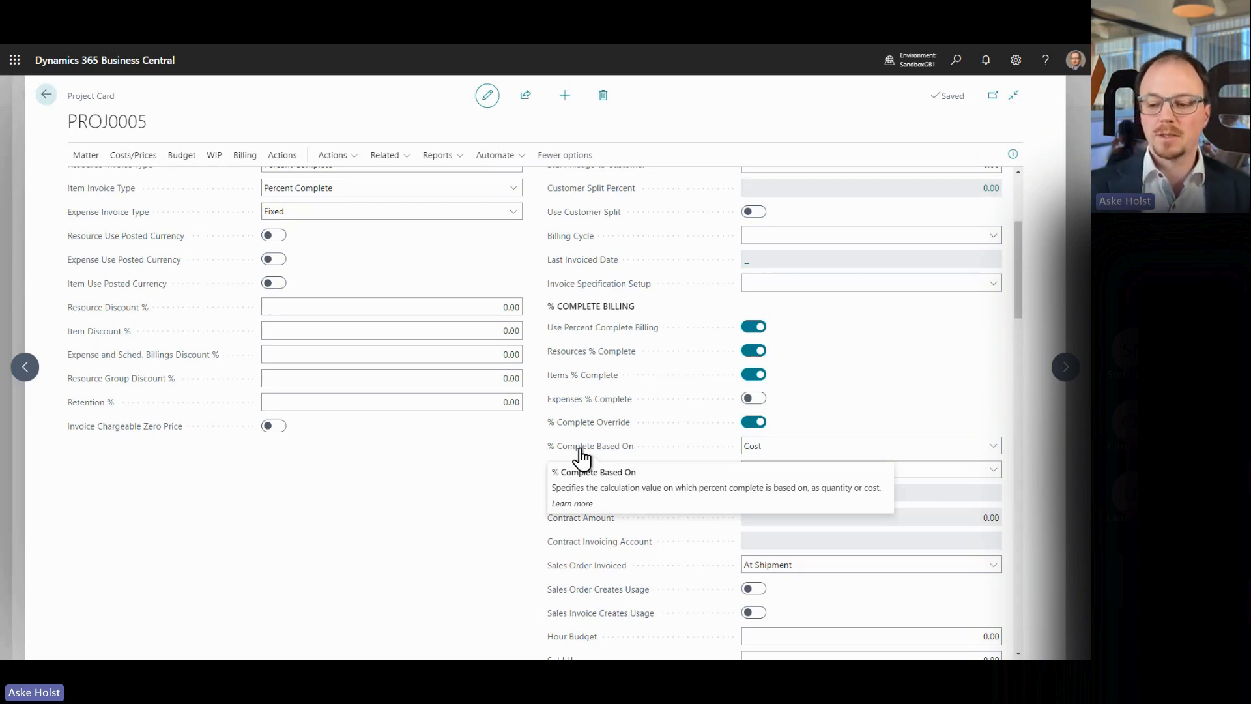
left_click(782, 450)
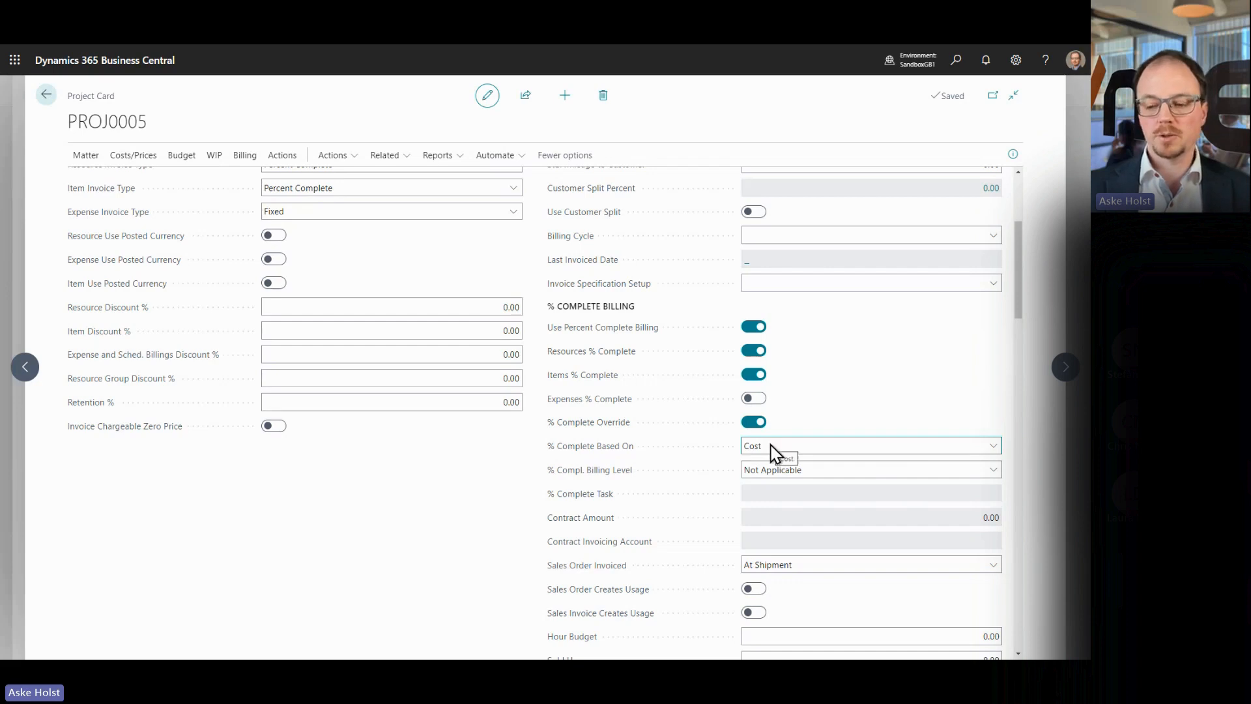
left_click(772, 449)
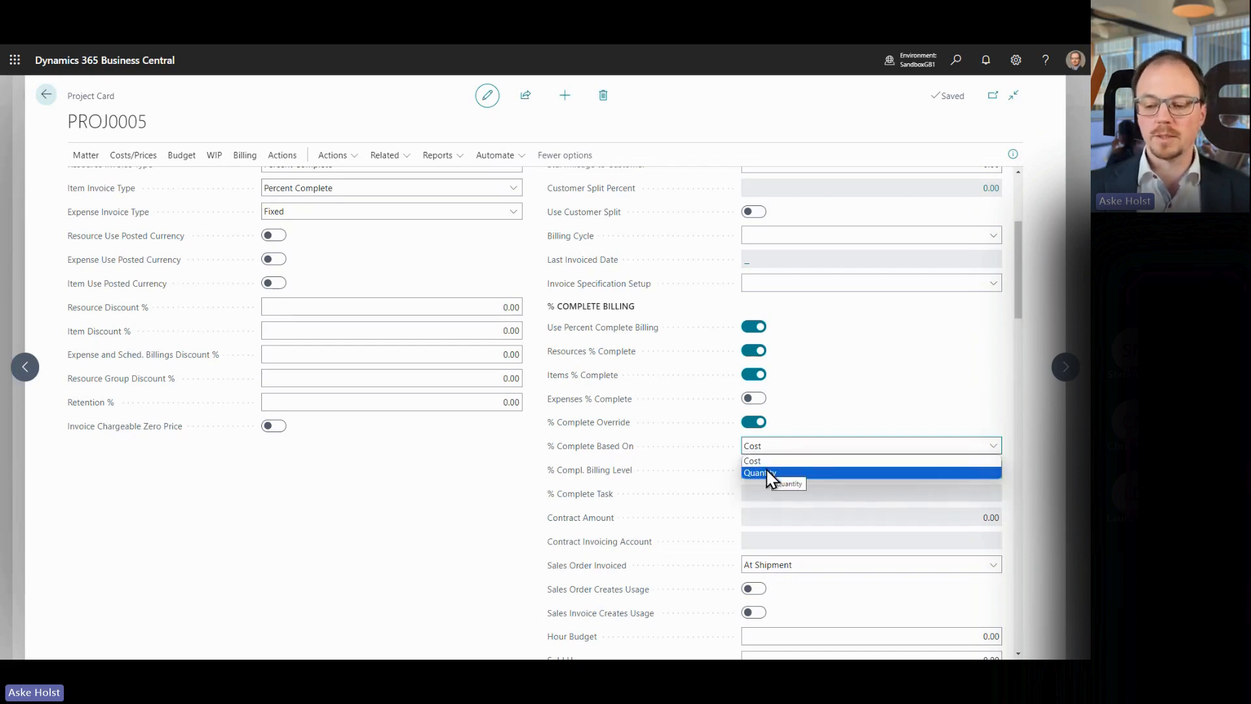
left_click(429, 471)
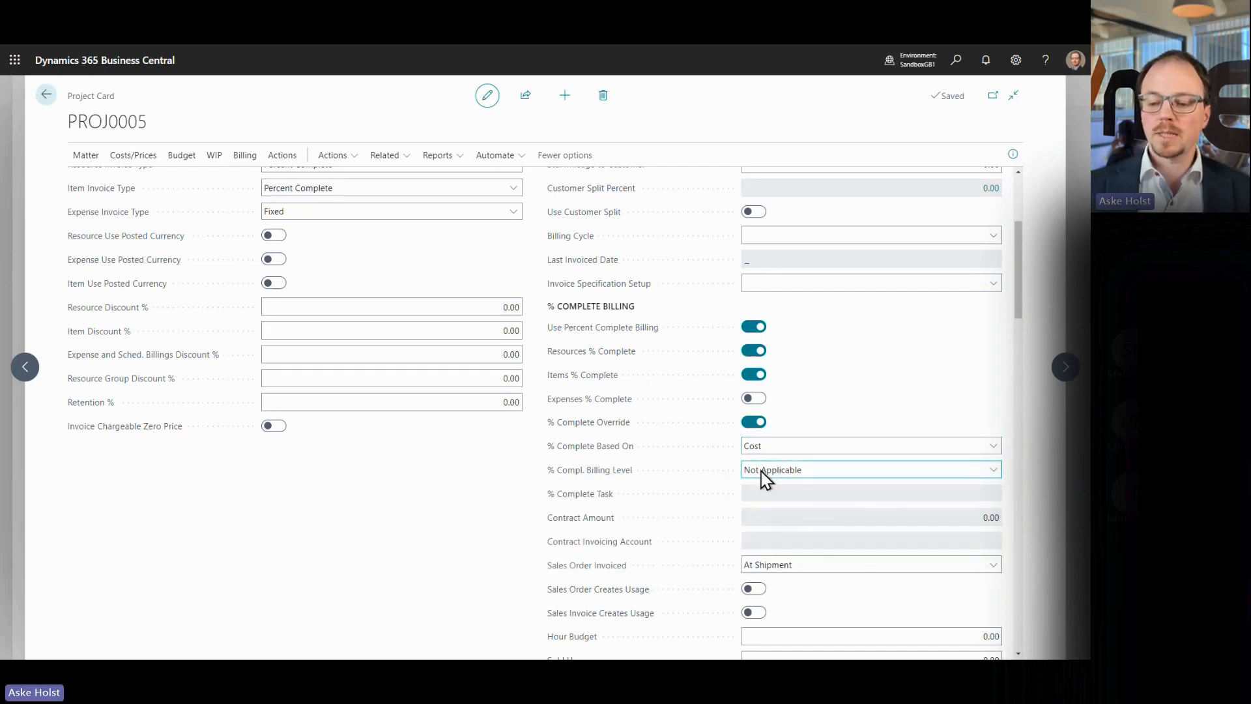
Step: Read the description of % Compl. Billing Level and set the field to Project Summary
mouse_move(609, 481)
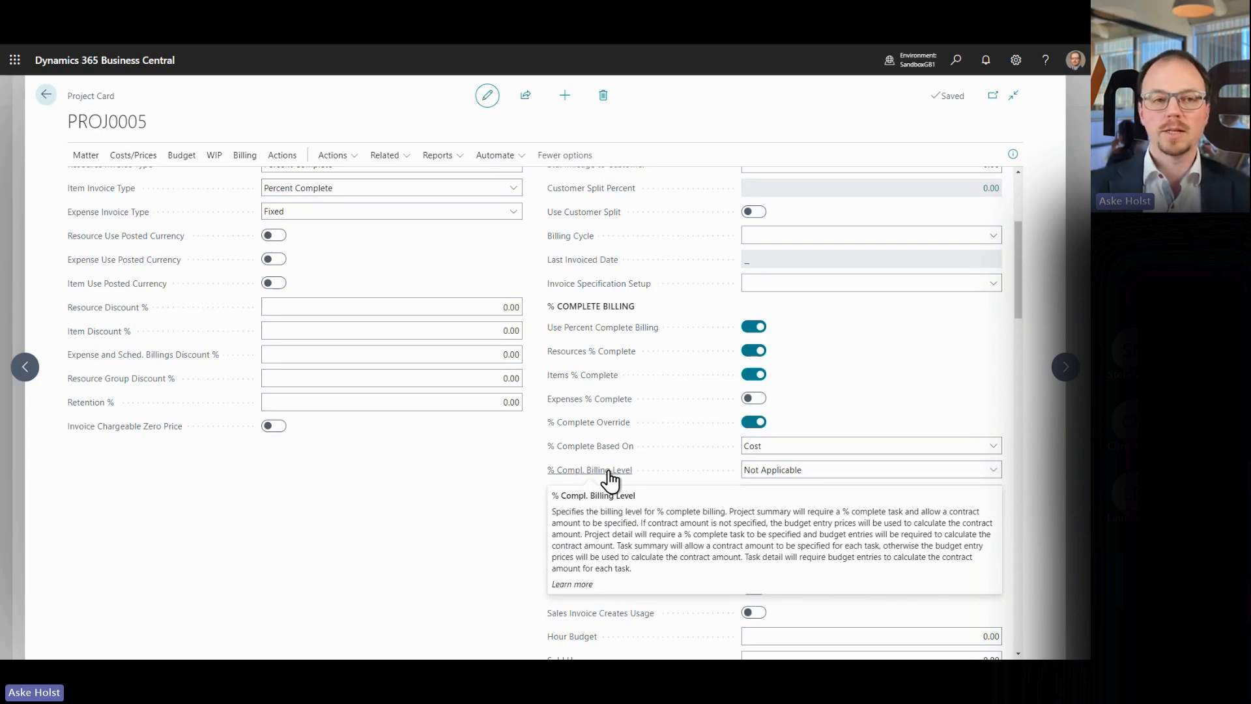
left_click(796, 470)
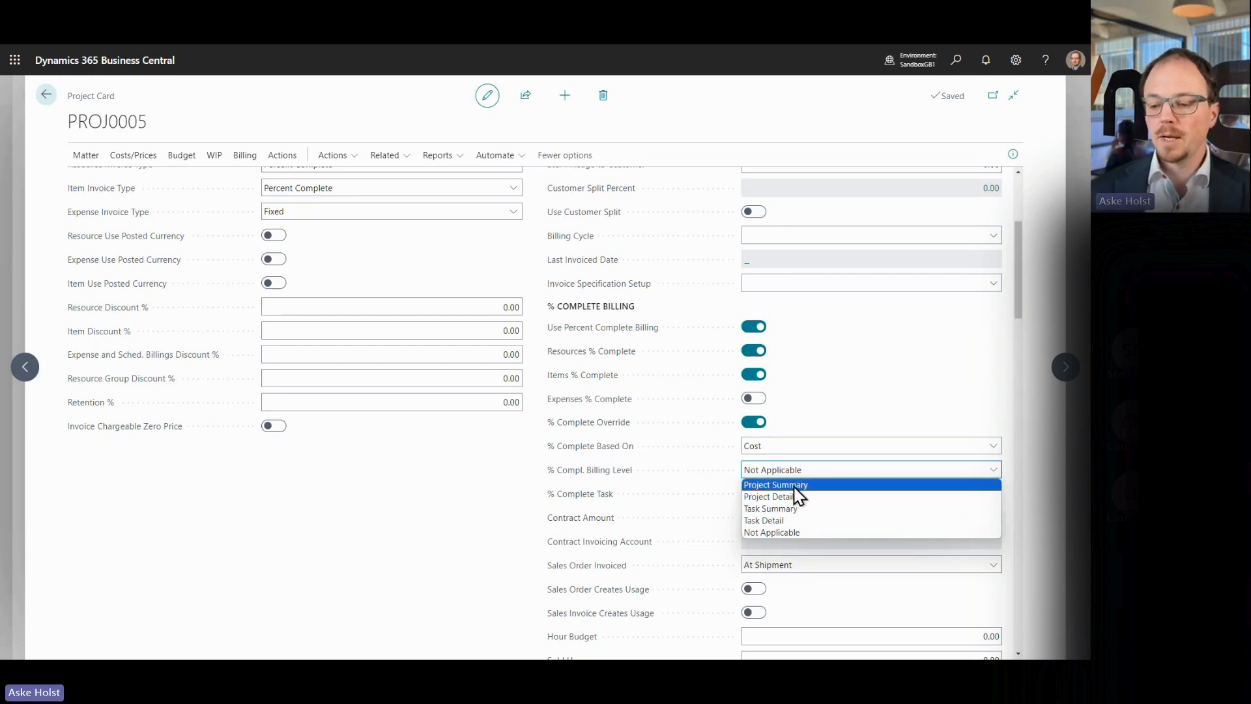
left_click(795, 486)
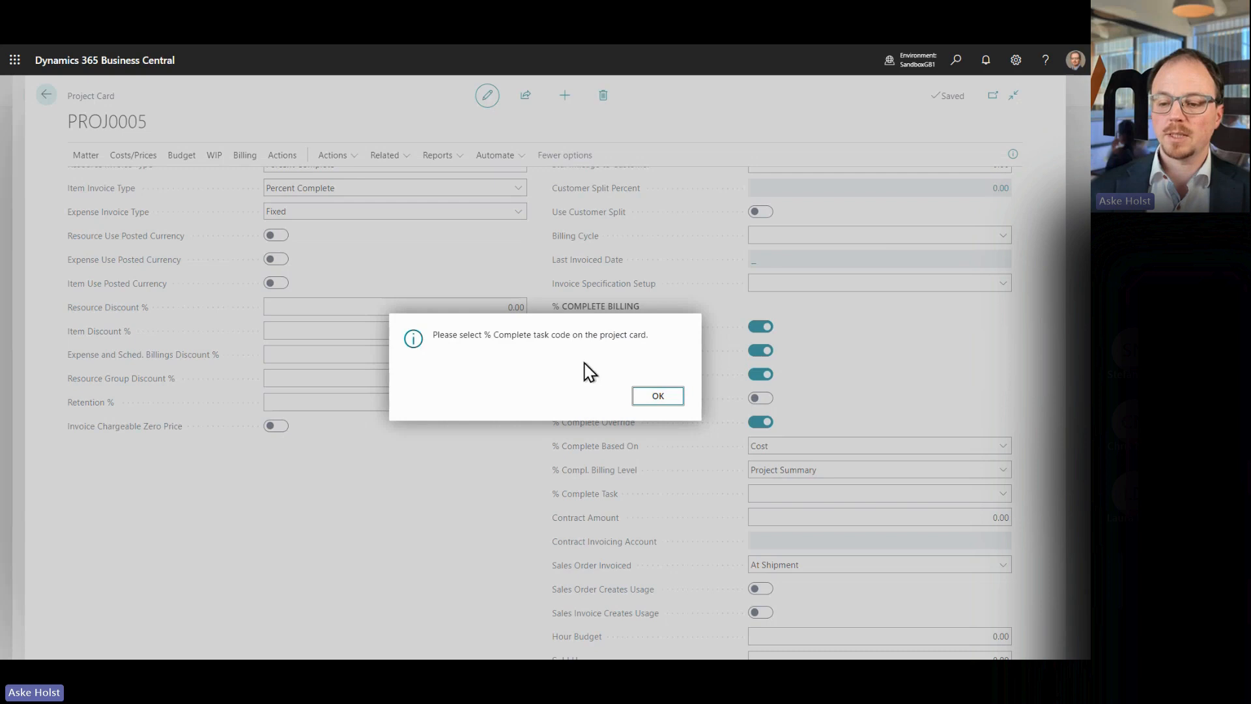
left_click(659, 397)
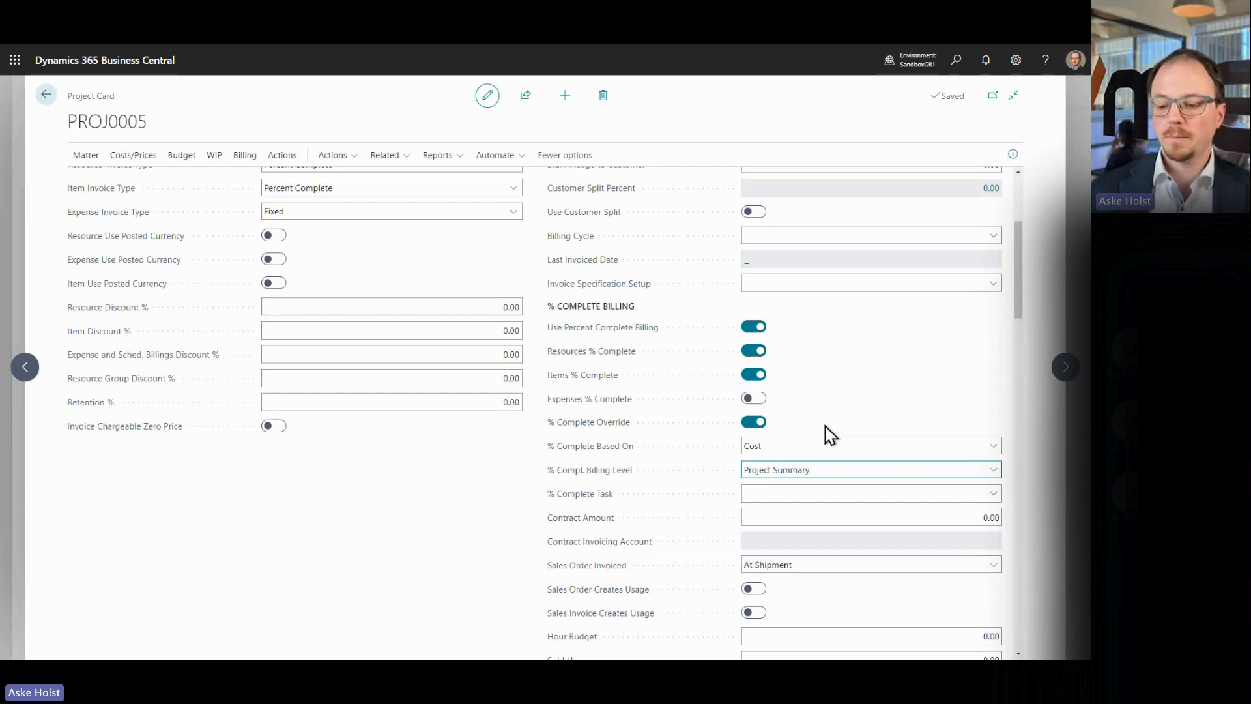
Step: Set the project's % Complete Task to task B, Billing
left_click(991, 495)
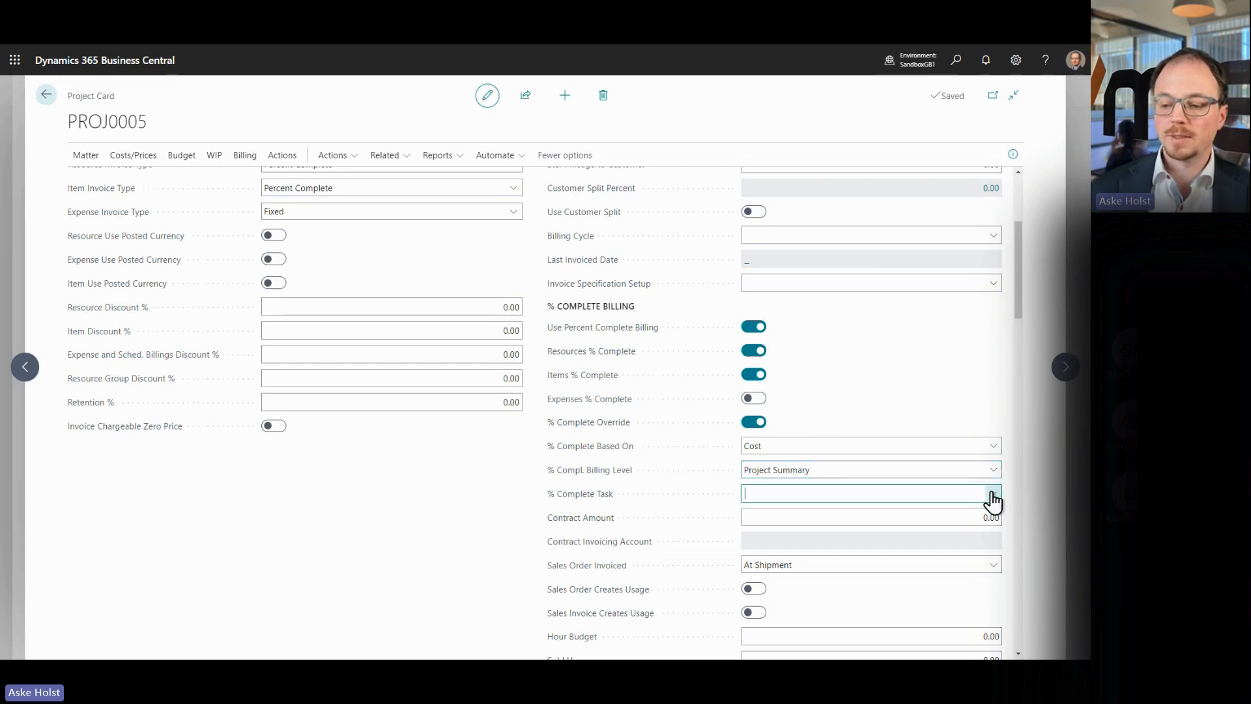
left_click(992, 496)
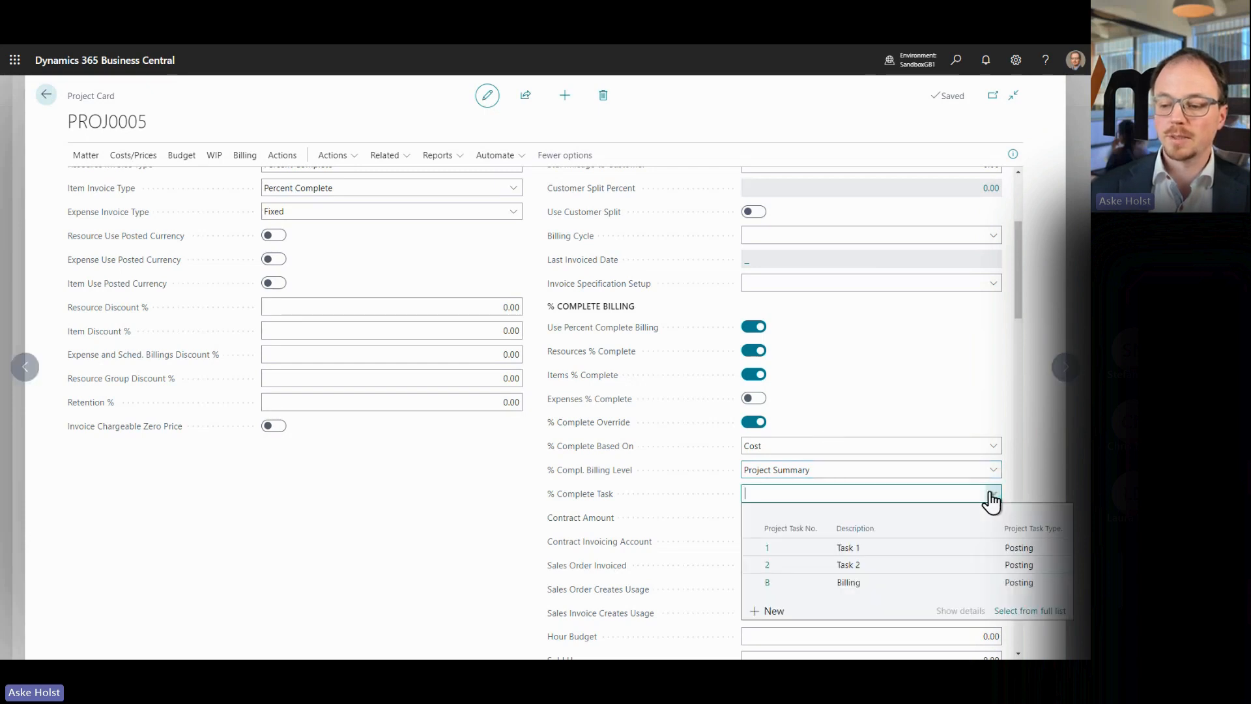
left_click(780, 583)
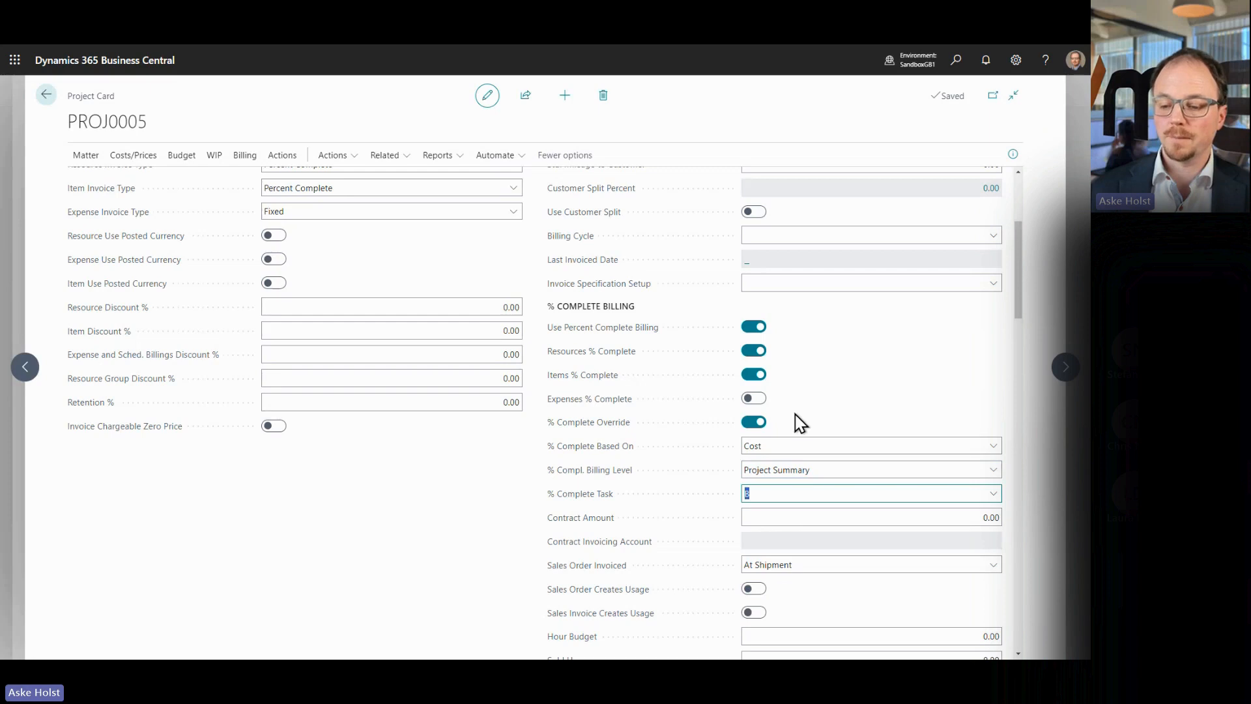
Step: Enter a contract amount of 10,000 and view the accounts available for Contract Invoicing Account
left_click(778, 514)
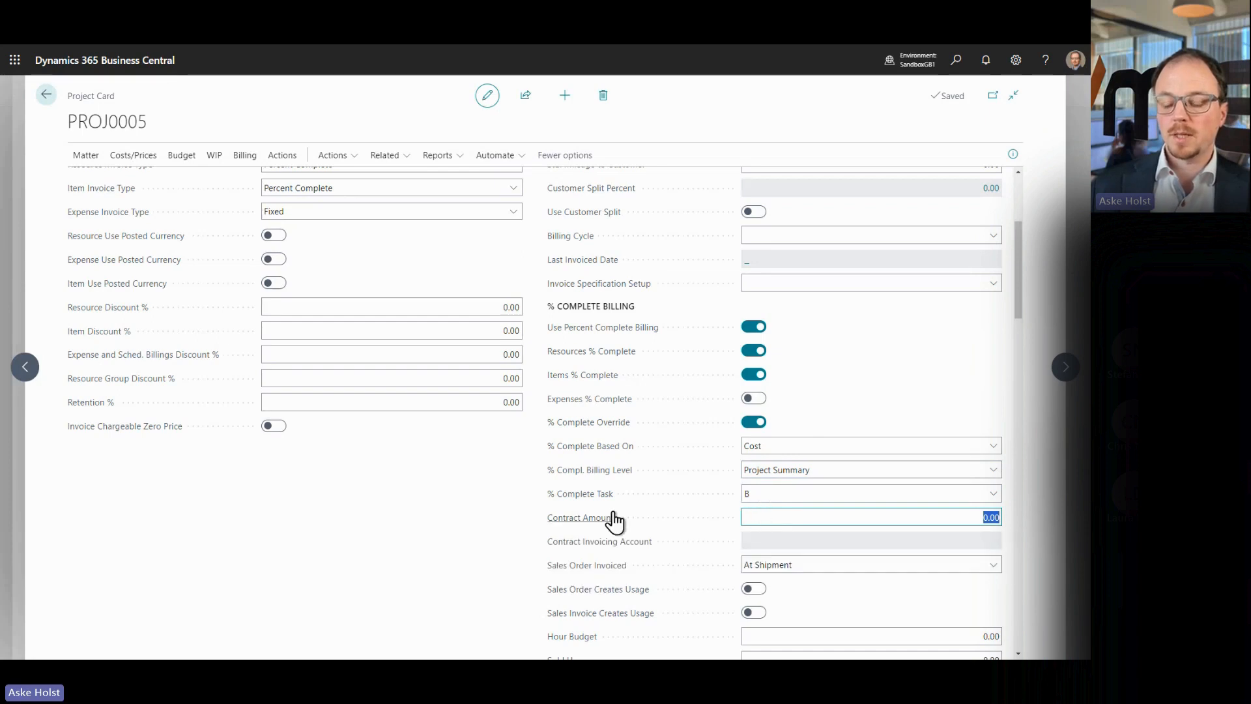
mouse_move(614, 519)
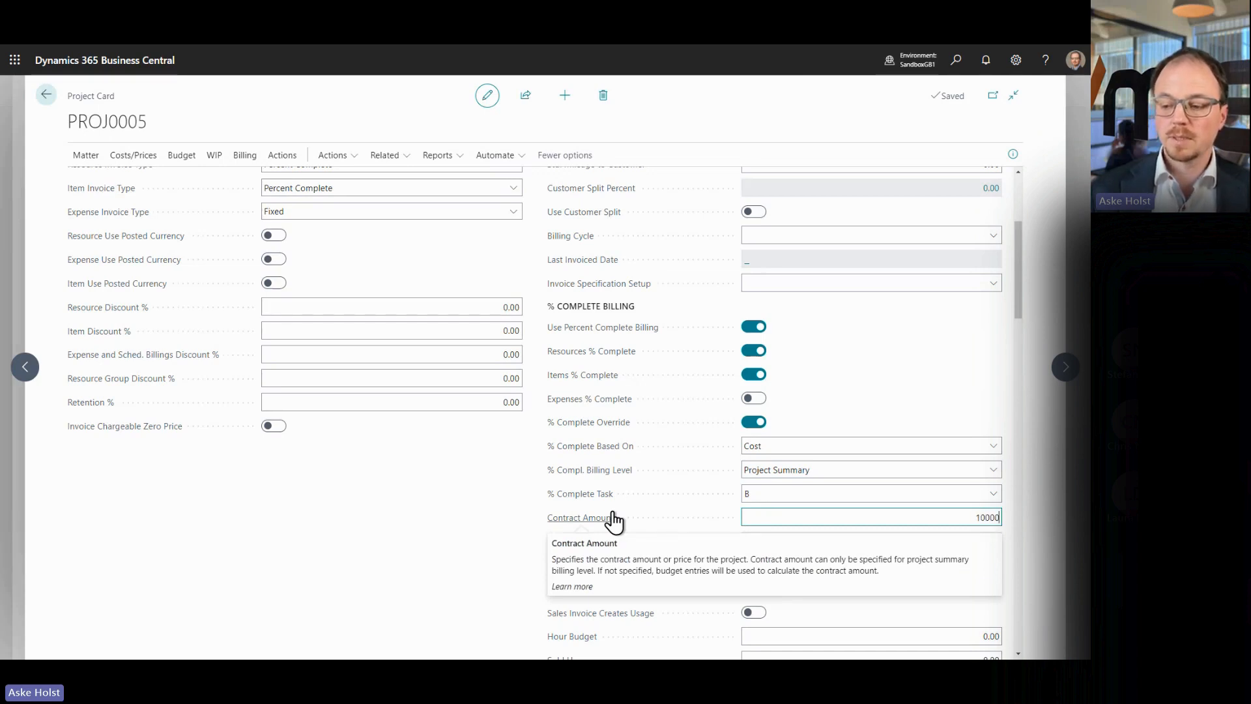
key("Tab")
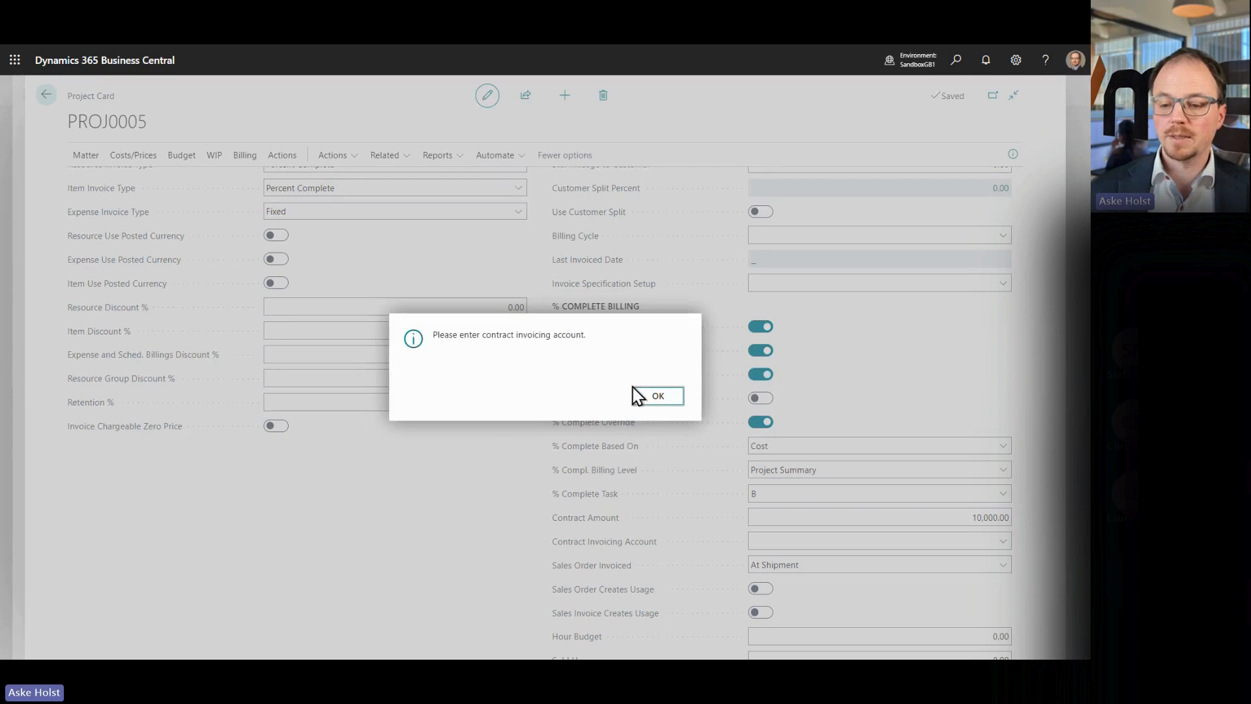
left_click(655, 396)
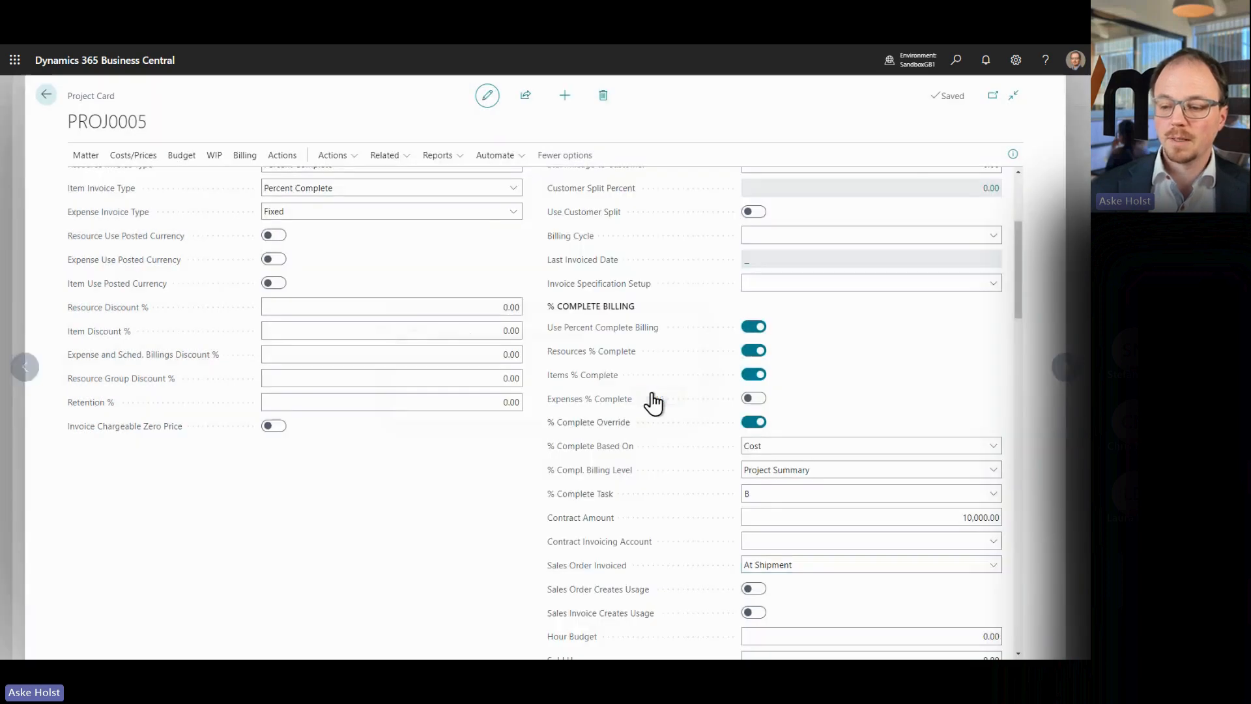
left_click(831, 537)
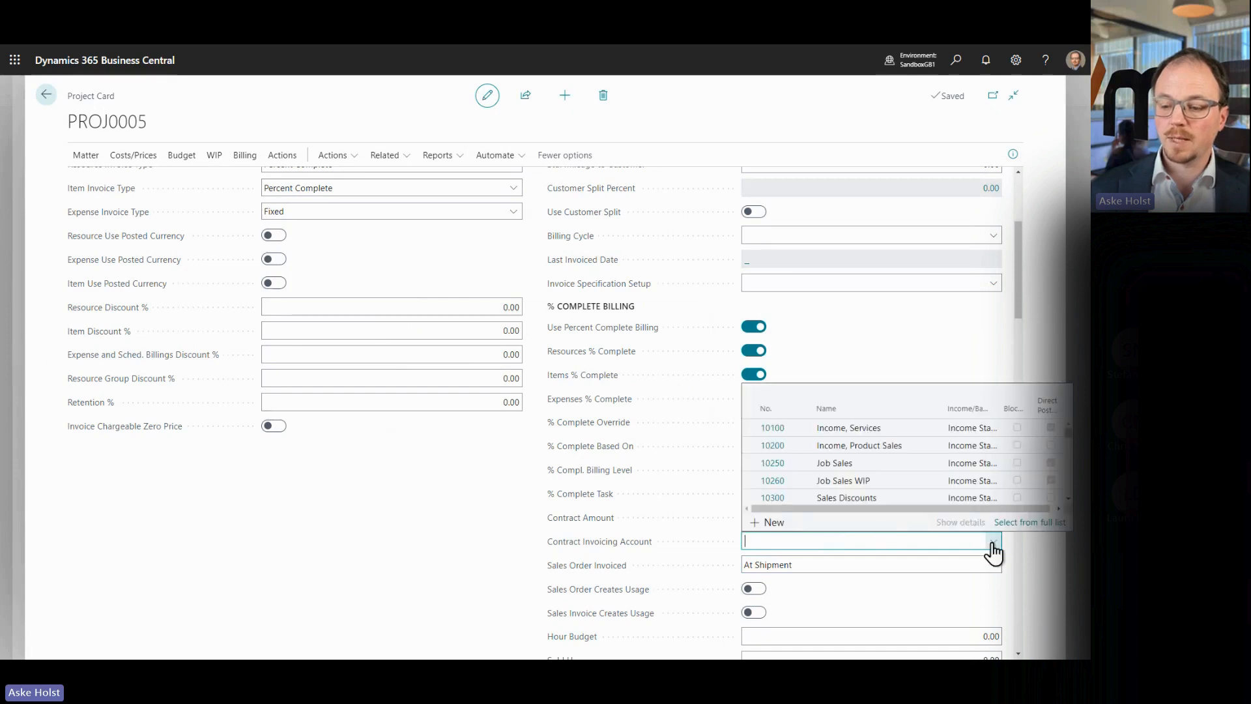
left_click(485, 531)
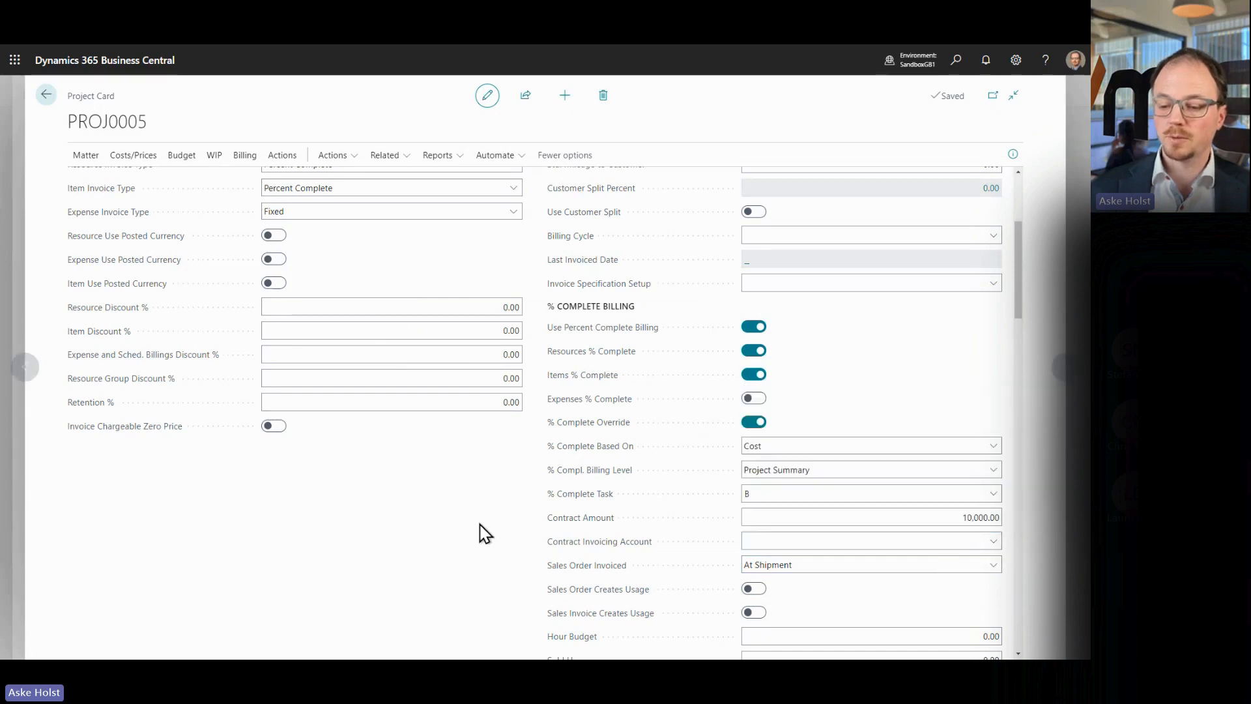
Step: Clear the project's contract amount
left_click(879, 516)
key("BackSpace")
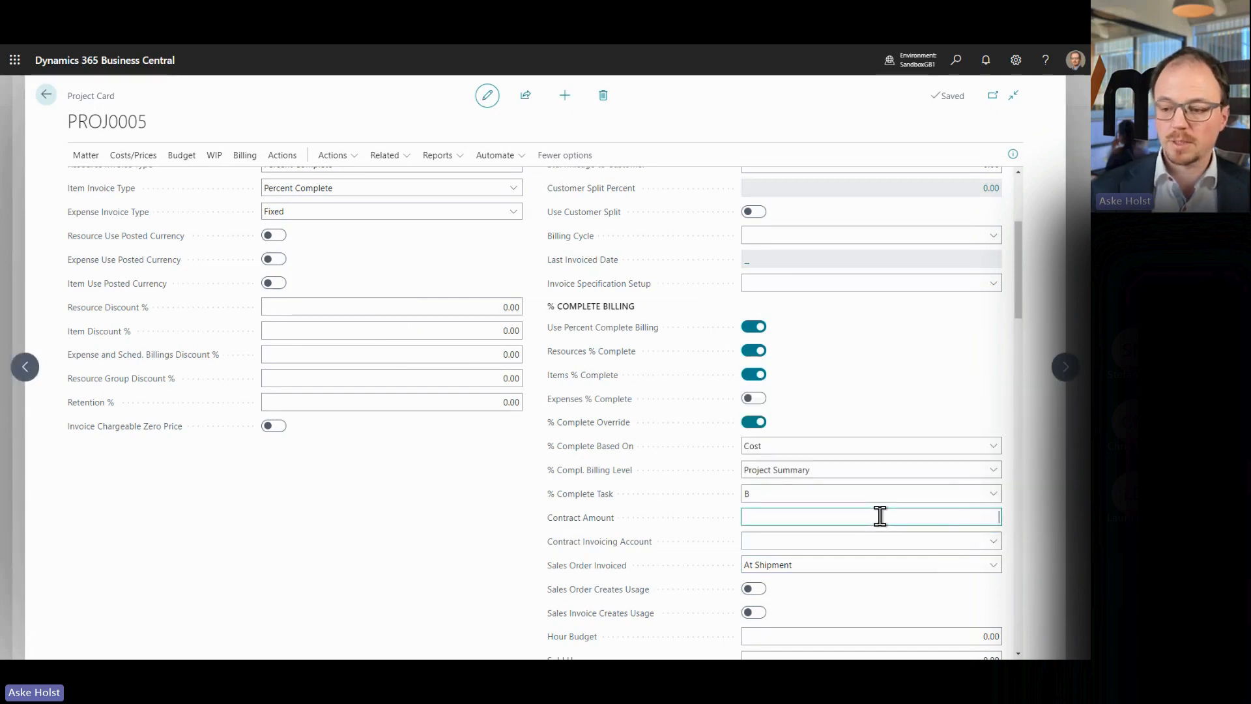
left_click(875, 416)
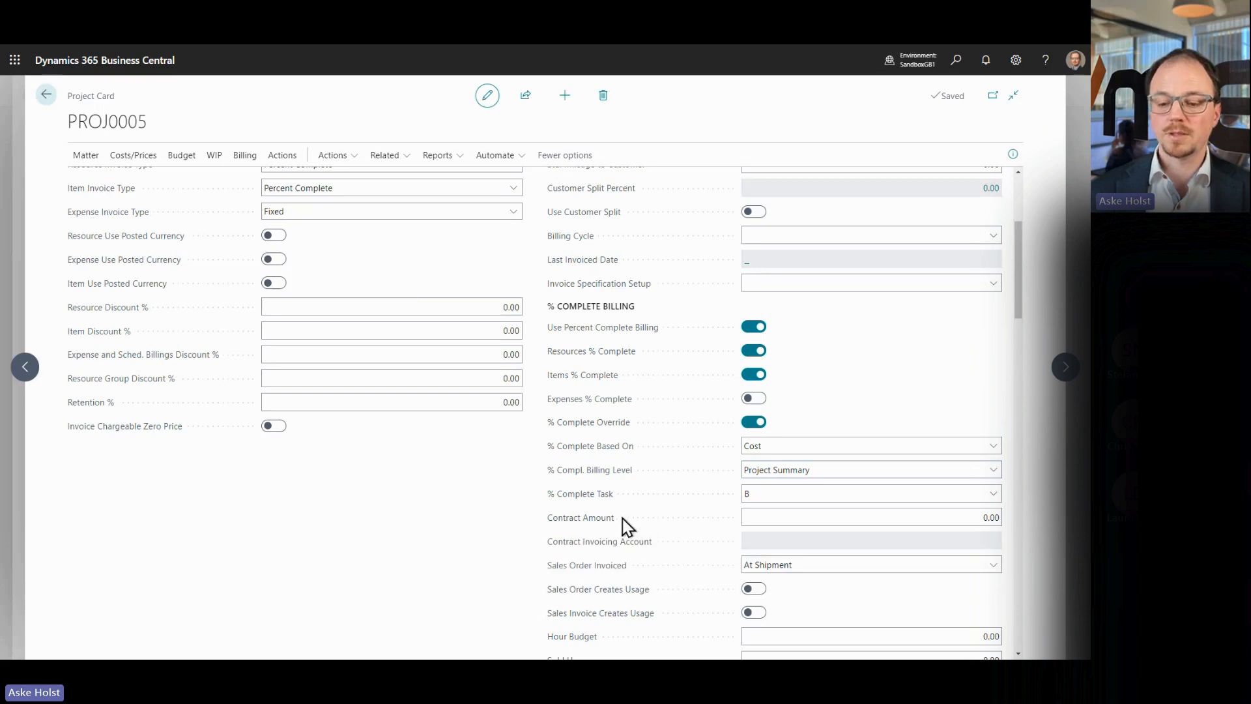
left_click(953, 516)
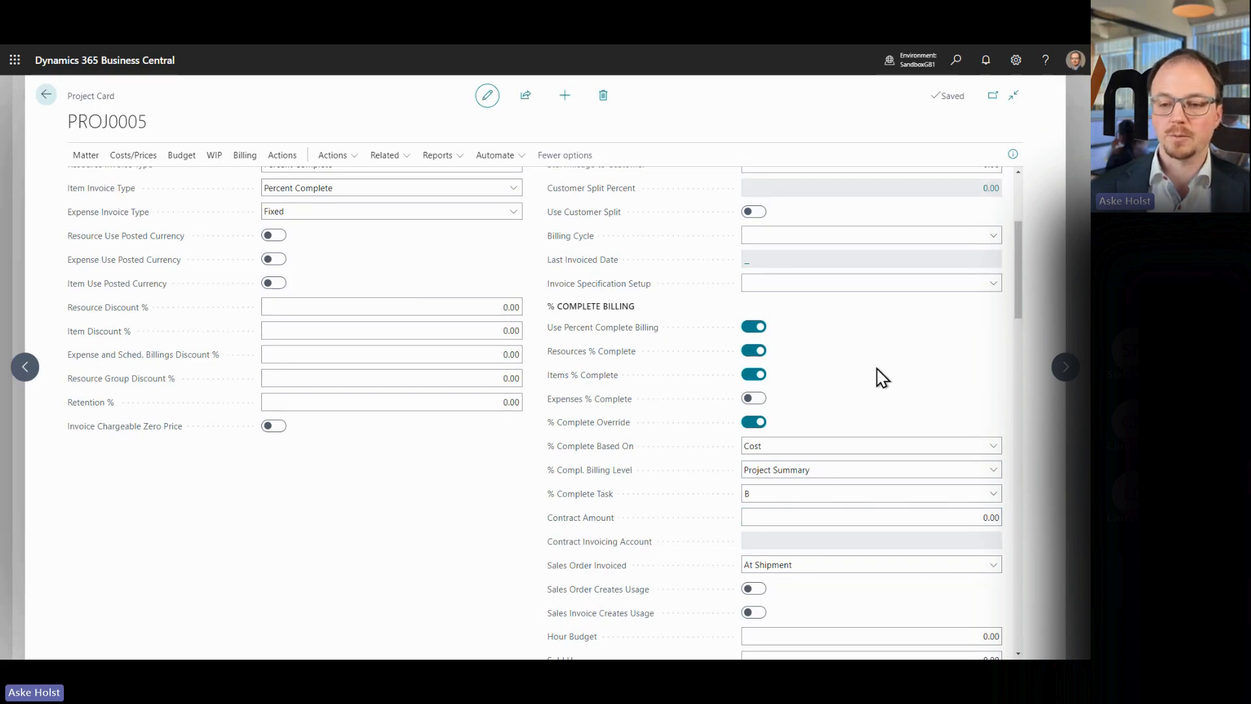
Step: Open the project's Budget Matrix and set Type to Resource with the first person in the resource lookup as Number
left_click(44, 97)
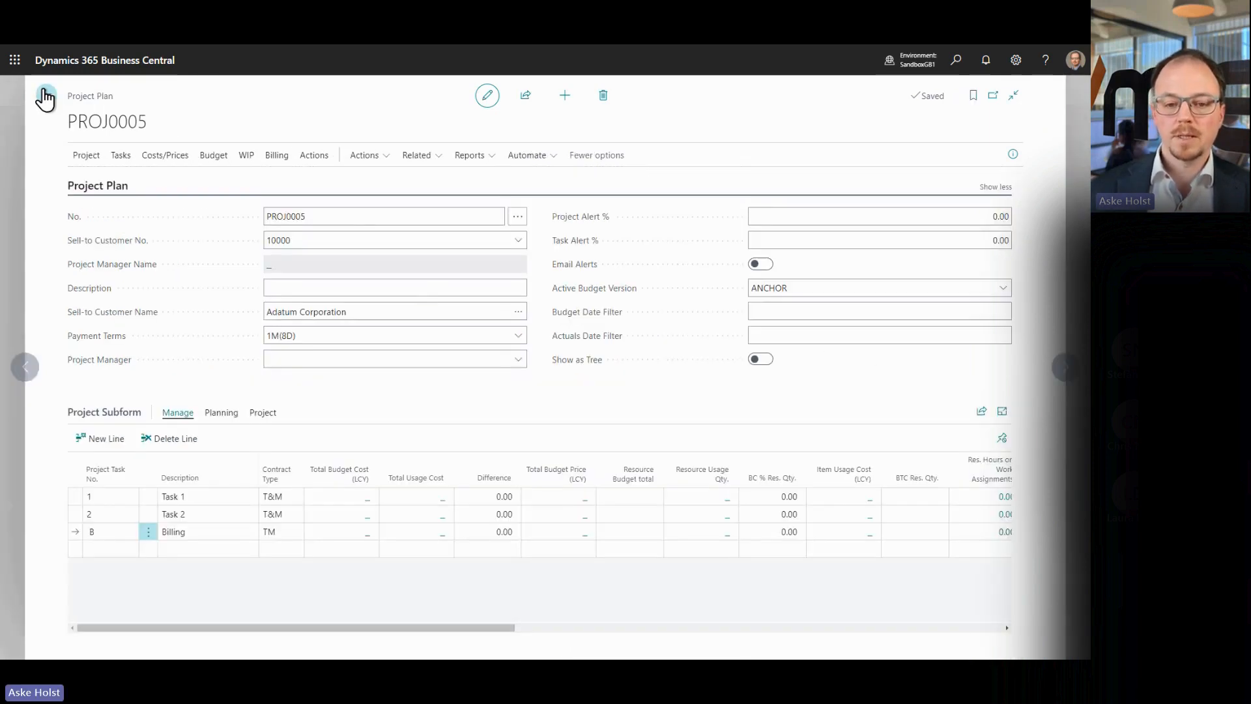
left_click(199, 157)
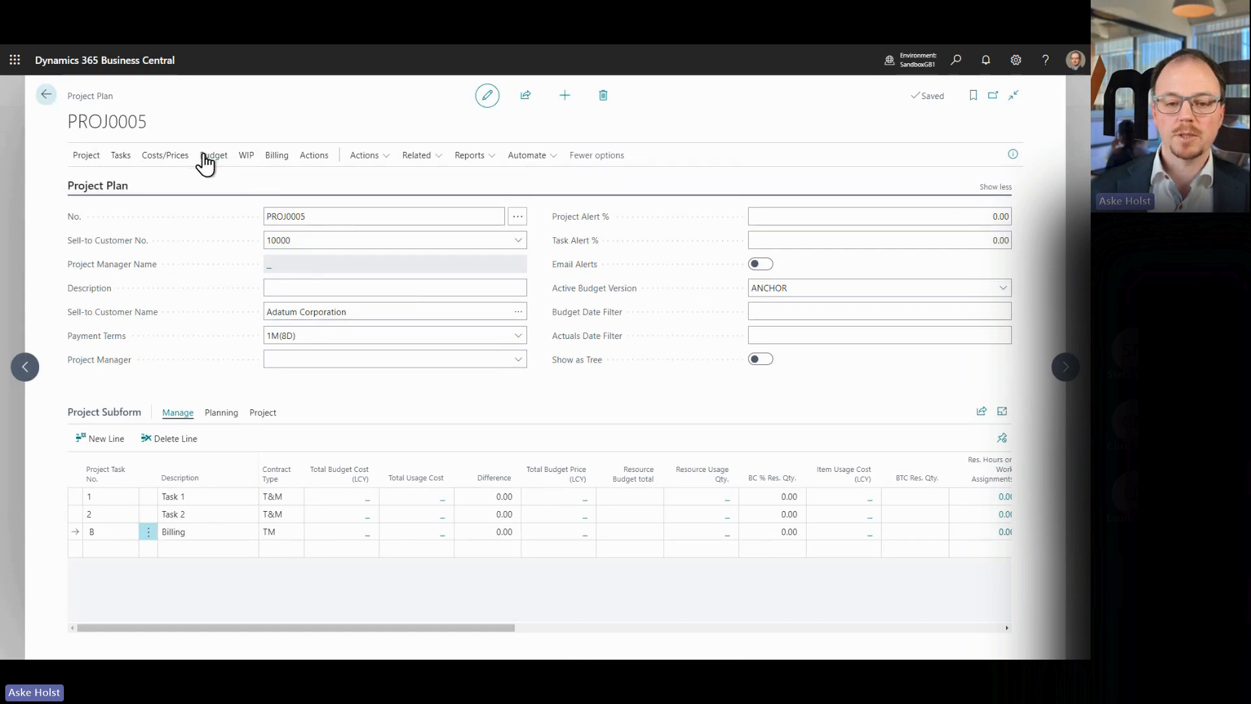
left_click(92, 183)
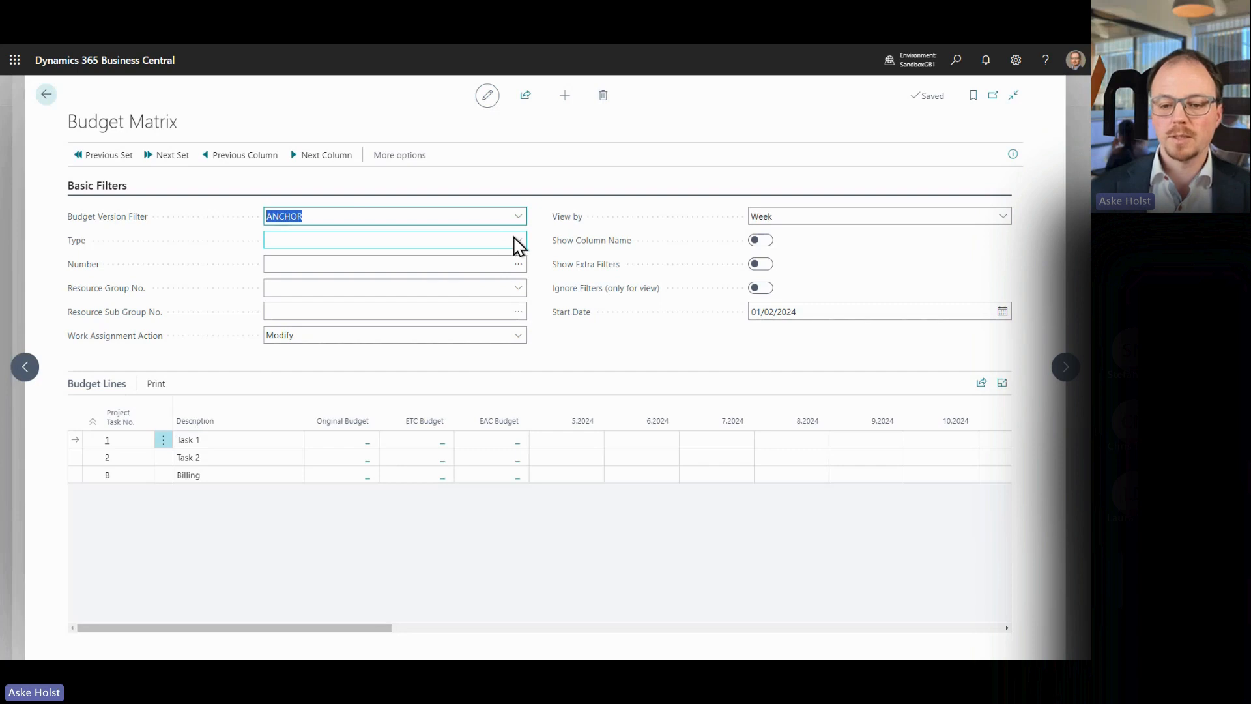
left_click(516, 243)
left_click(321, 255)
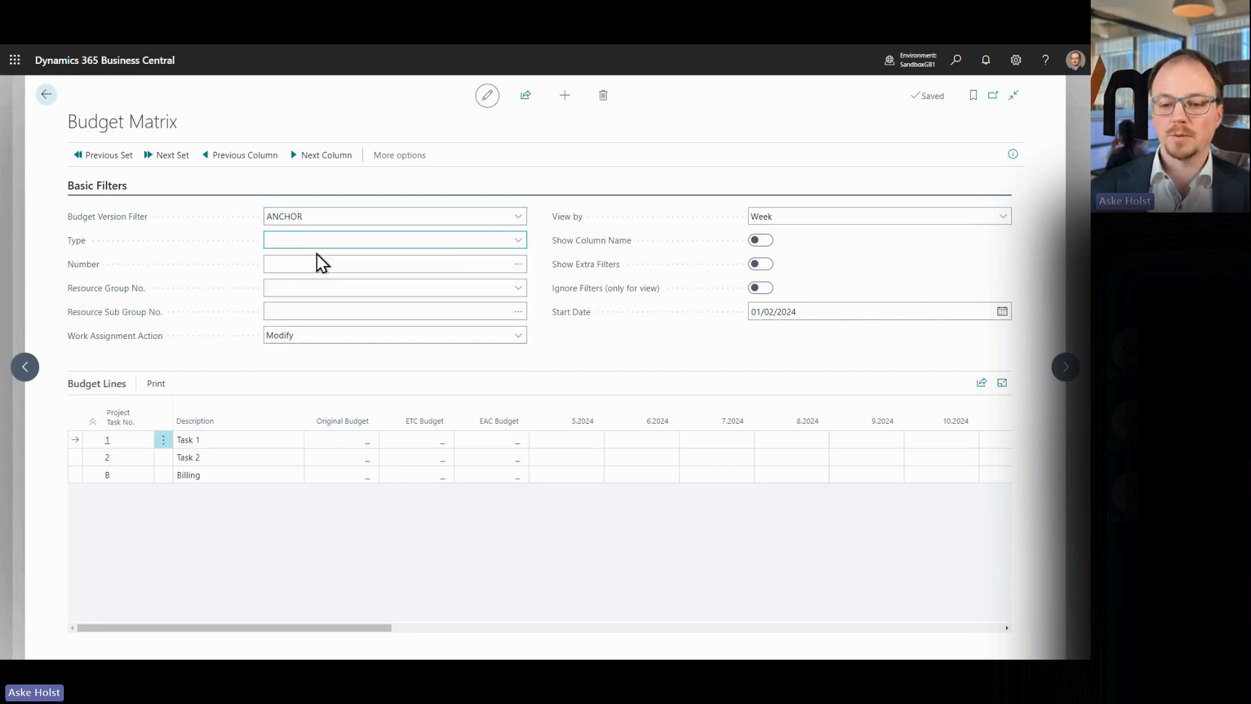
left_click(518, 271)
left_click(518, 268)
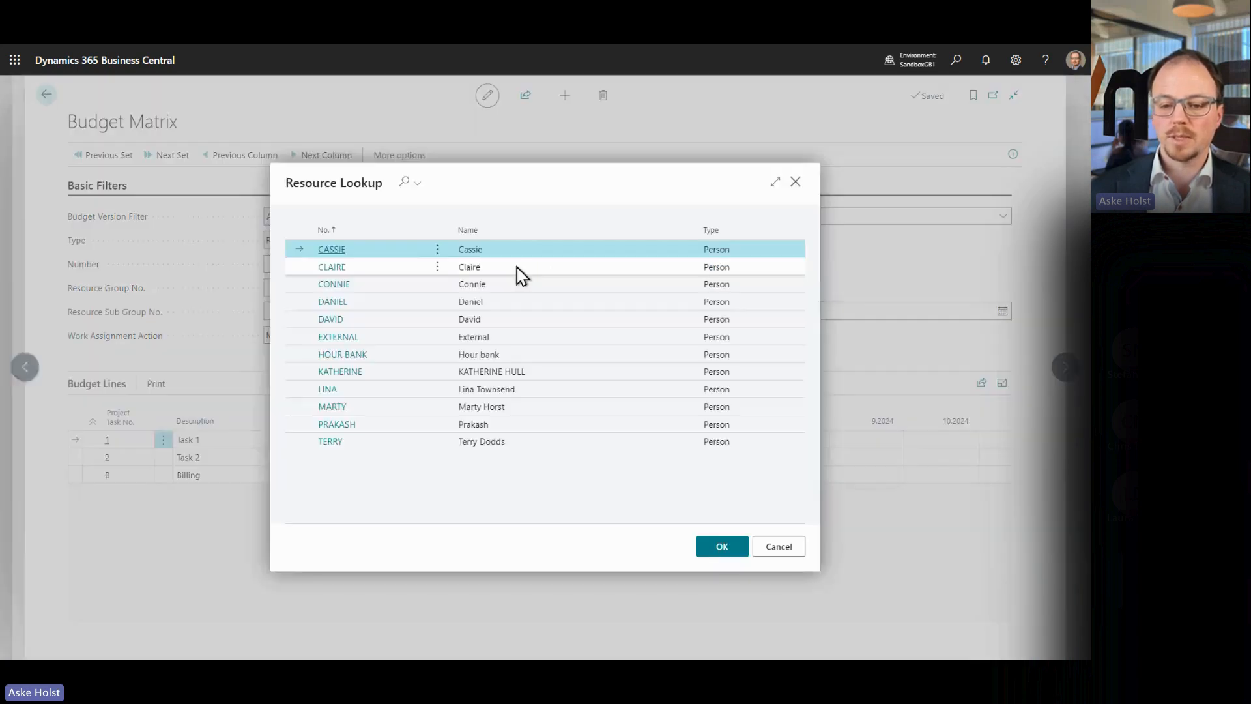
left_click(328, 256)
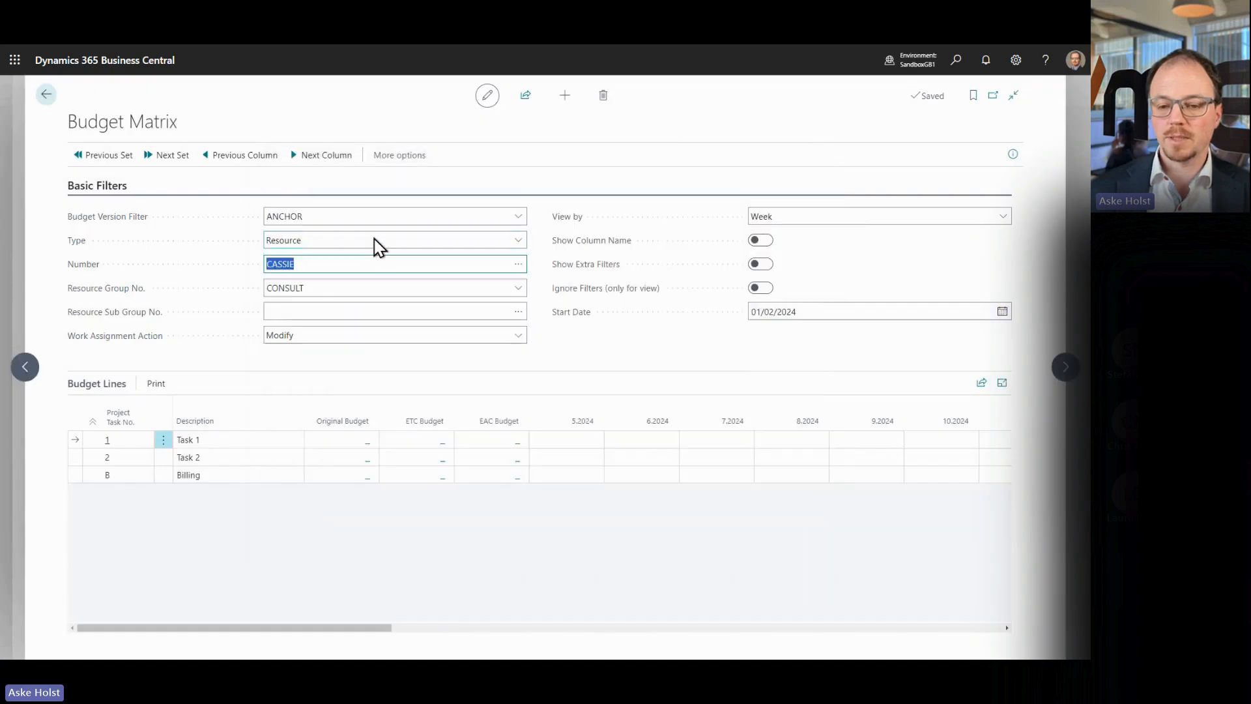
Step: Budget 16 hours on Task 1 and 24 hours on Task 2 for week 5.2024, and return to the project plan
left_click(559, 439)
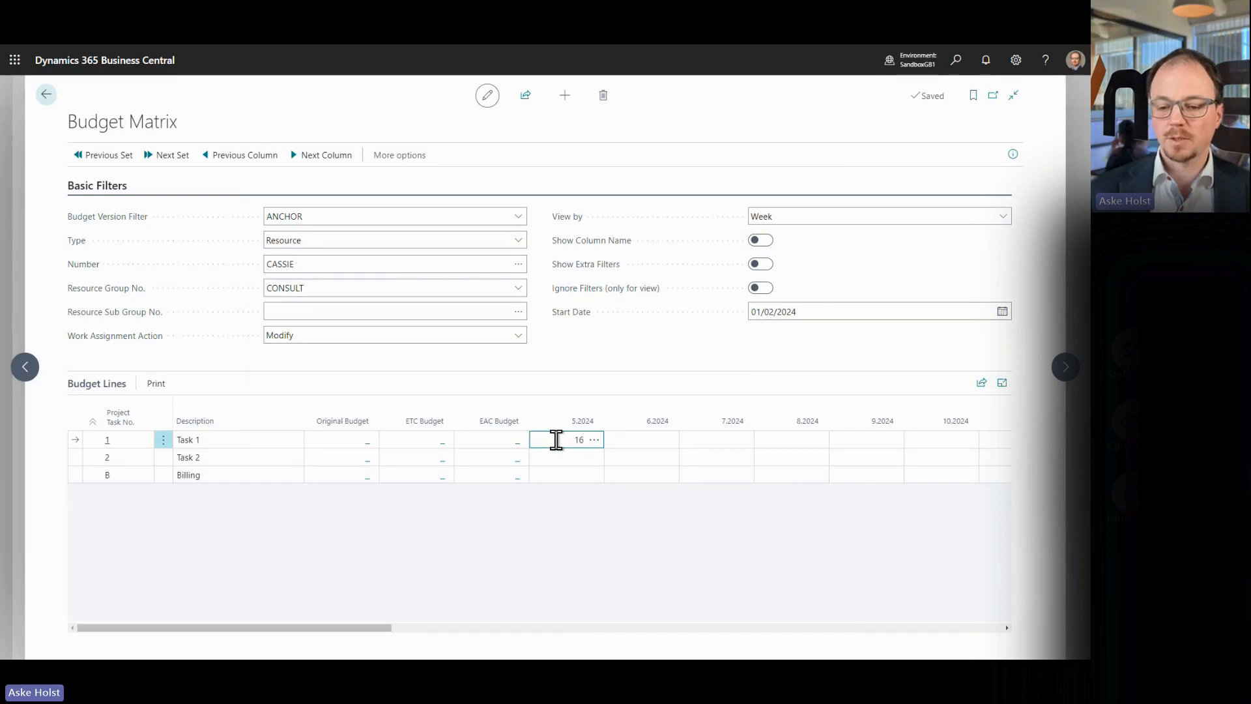
key("Down")
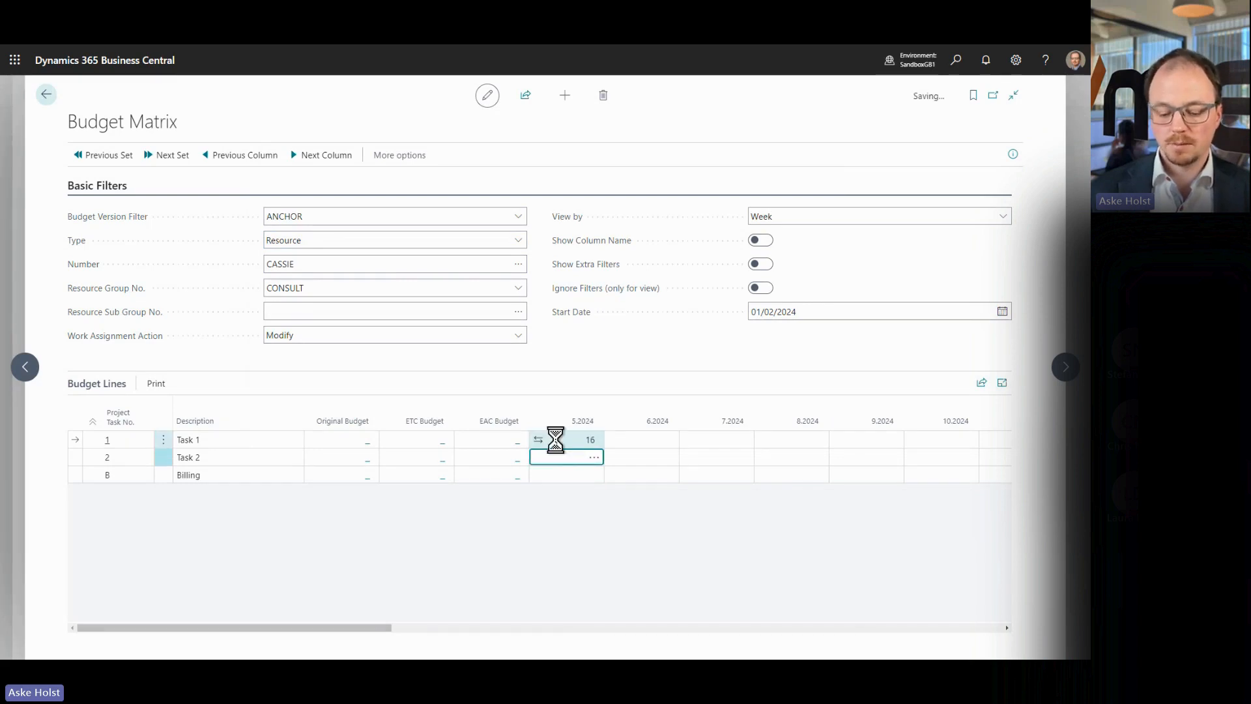
type("2")
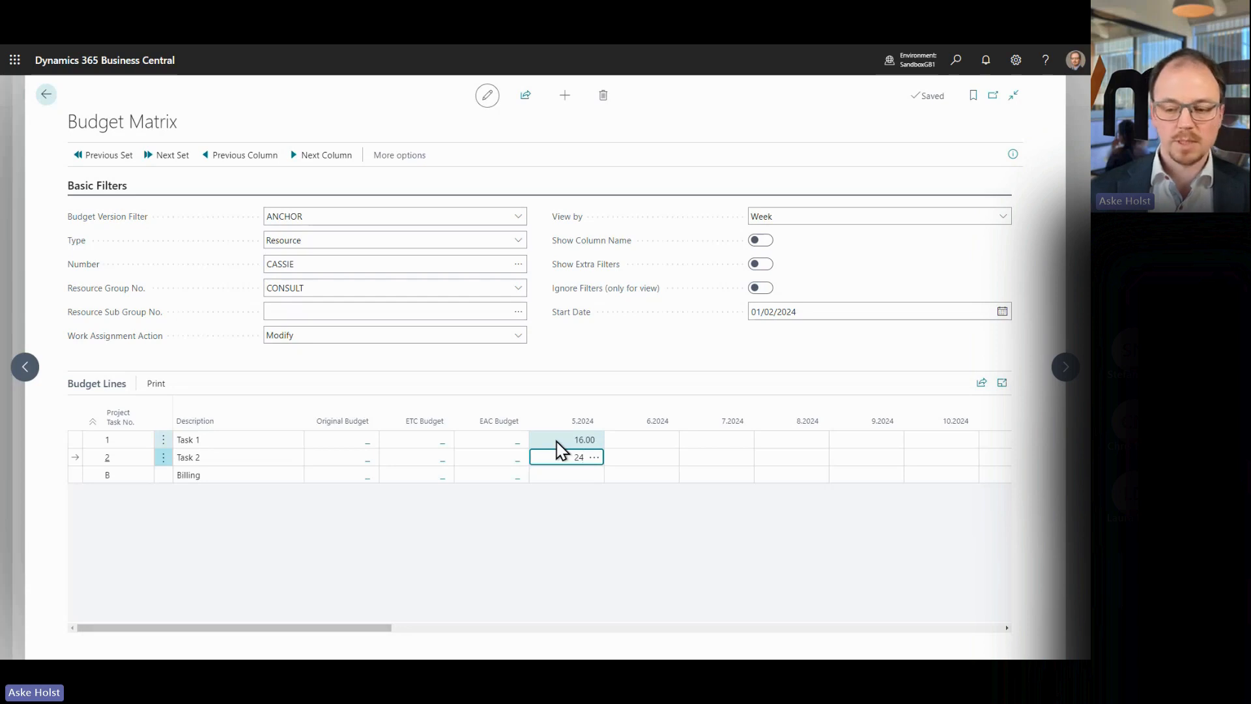
type("4")
key("Tab")
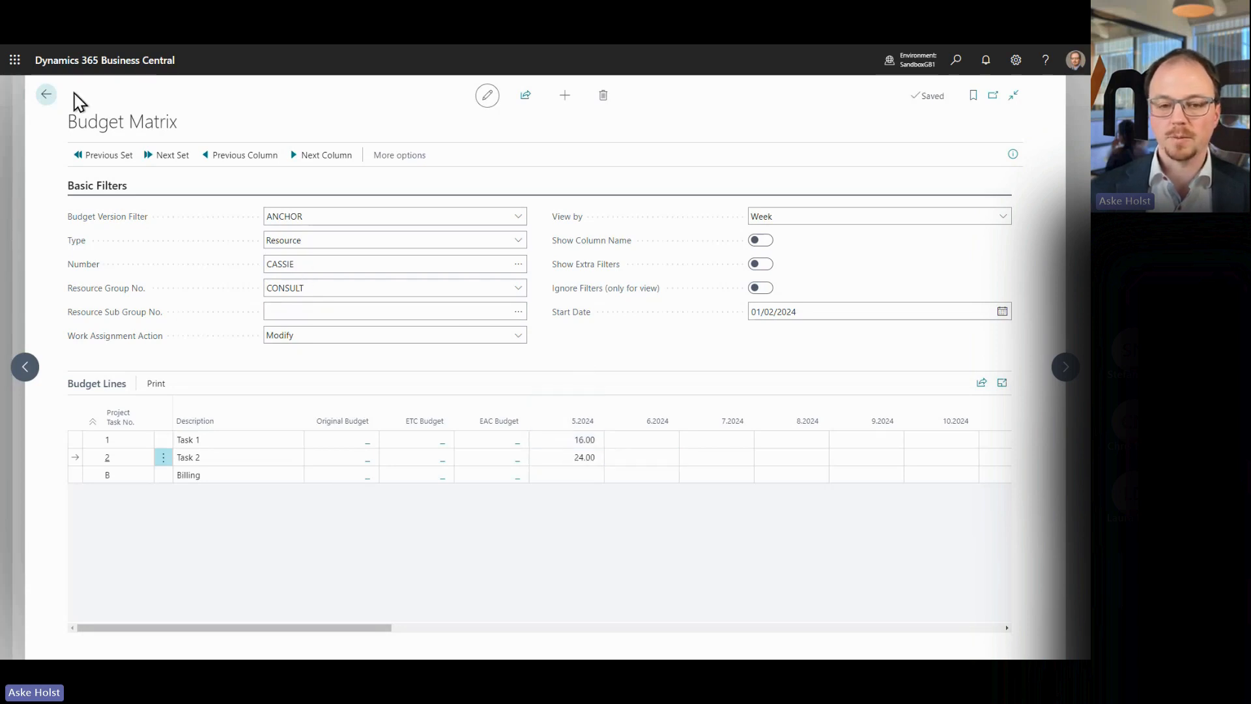
left_click(46, 94)
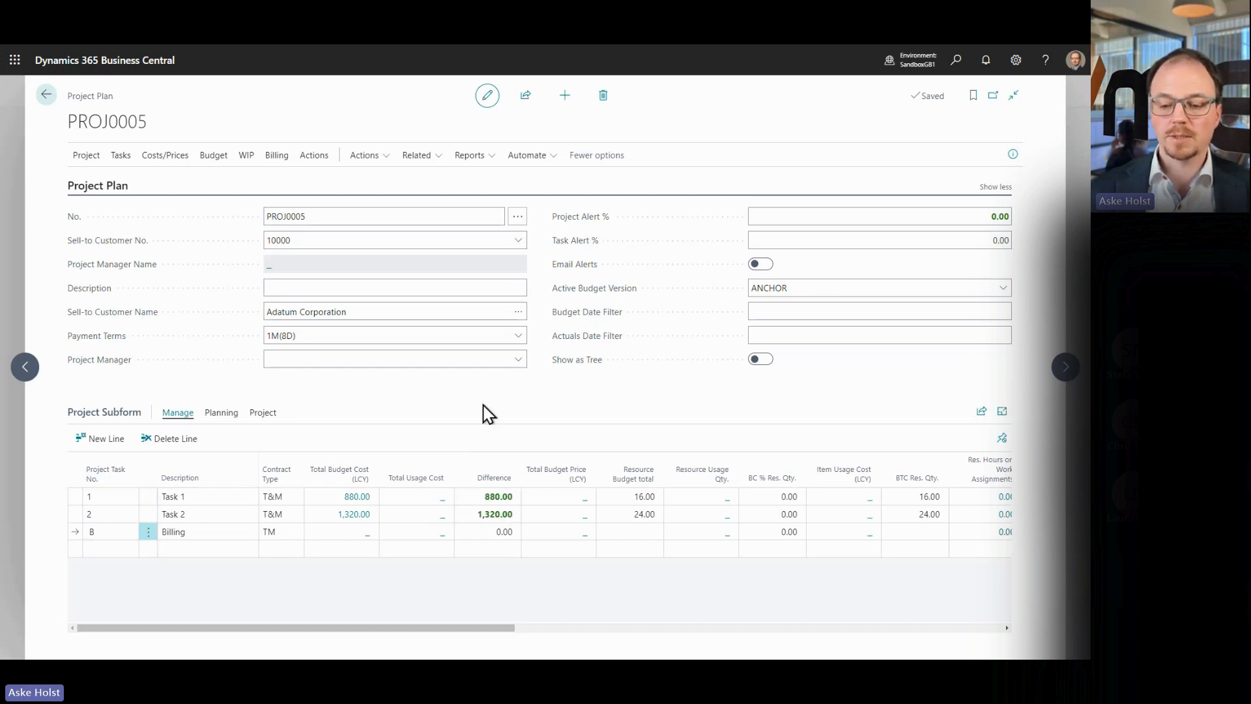
Step: Calculate percent complete billing for PROJ0005 as of 01/02/2024 with billing level All, and review the amounts on the calculated line
left_click(275, 158)
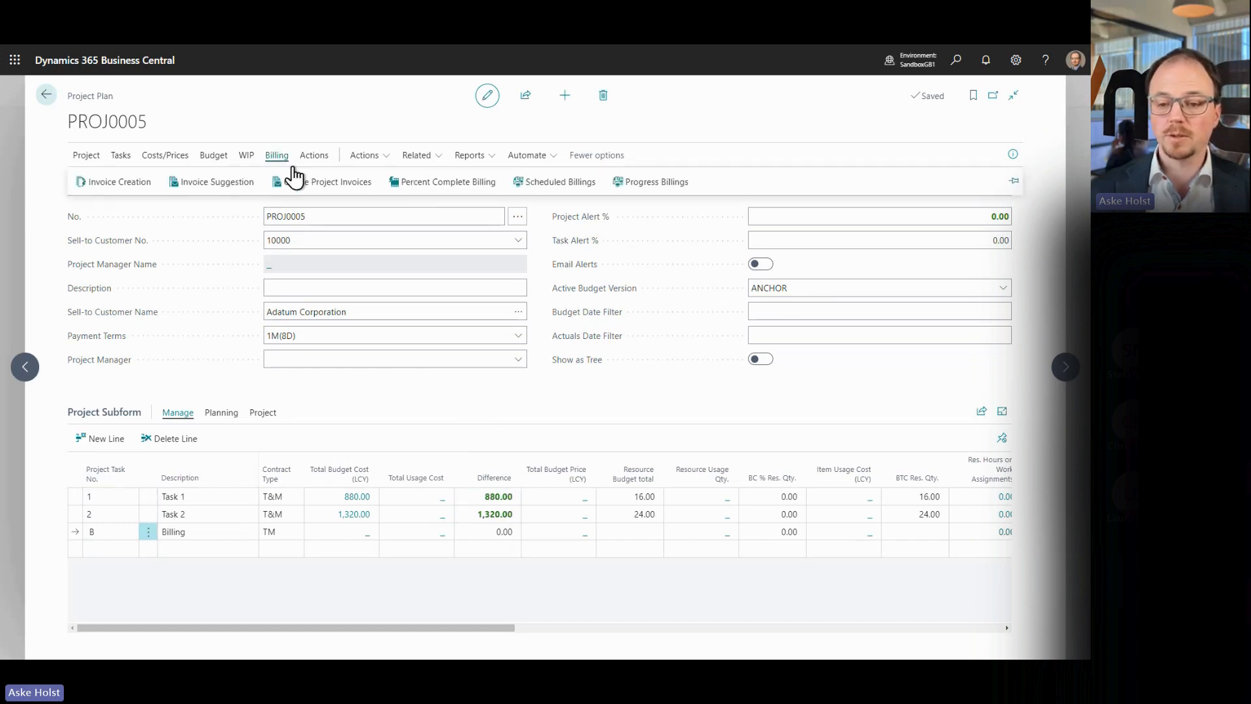
left_click(427, 184)
left_click(304, 131)
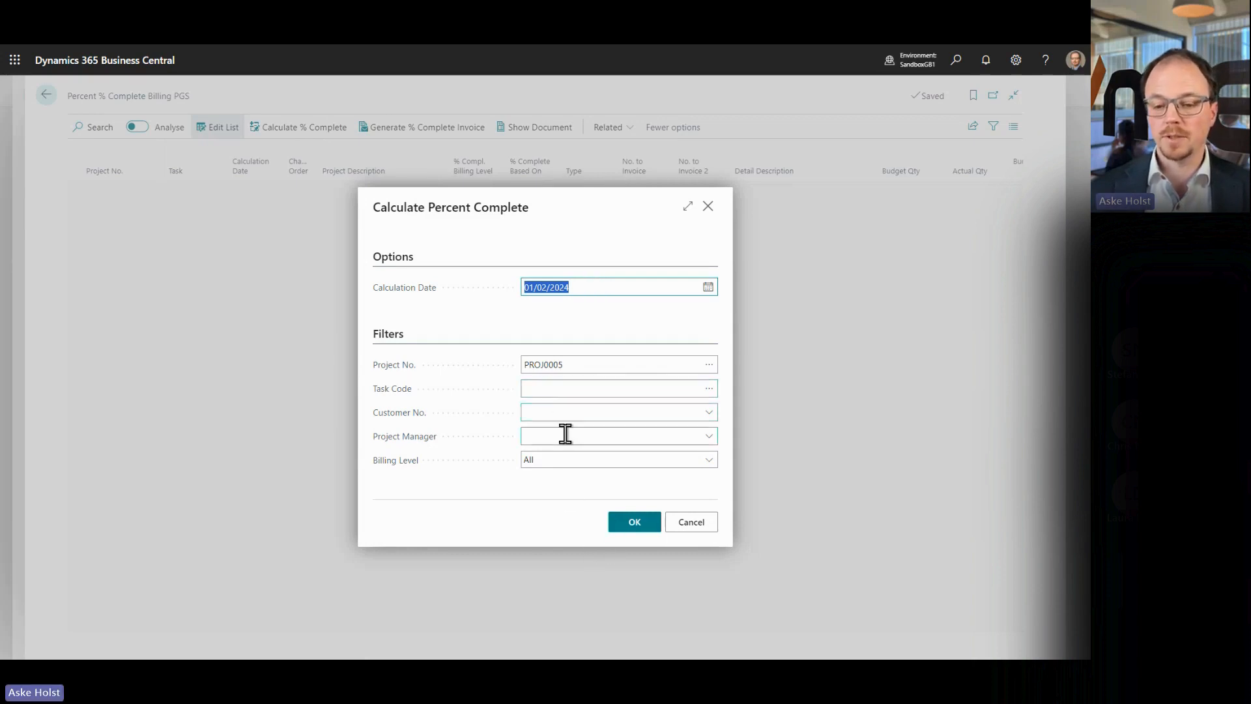
left_click(631, 528)
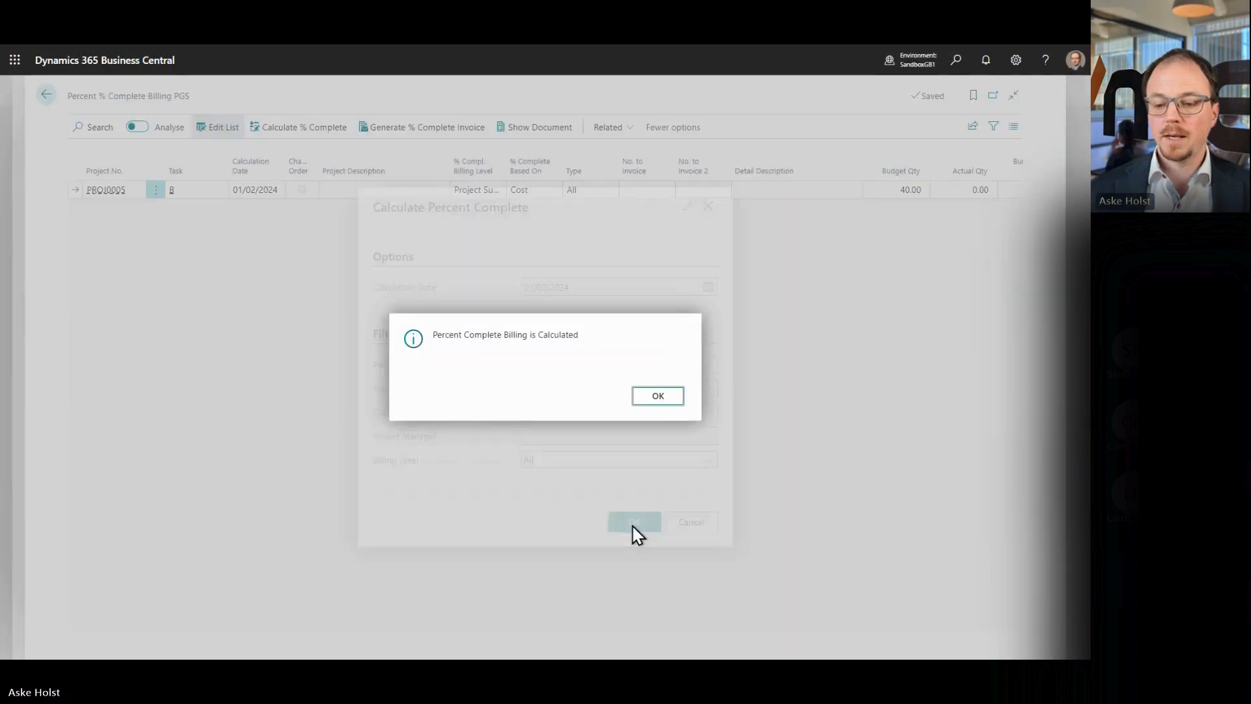
left_click(658, 396)
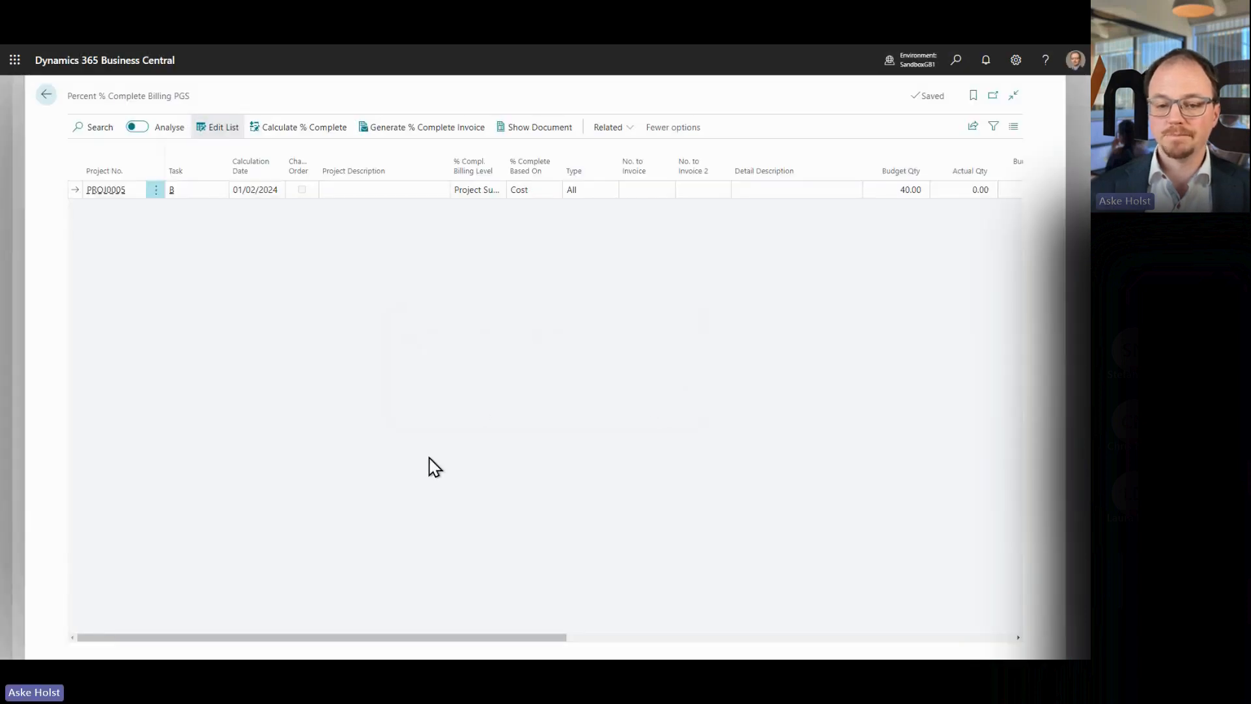
left_click_drag(311, 637, 341, 638)
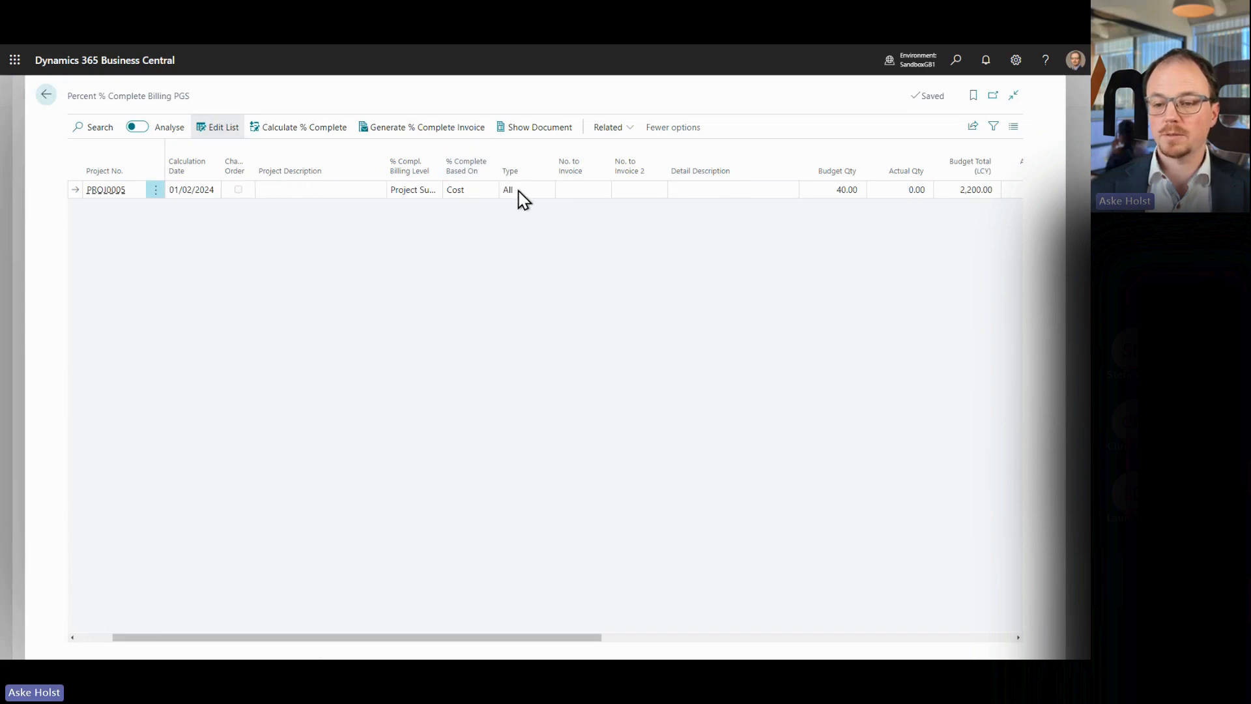
left_click_drag(508, 648, 698, 635)
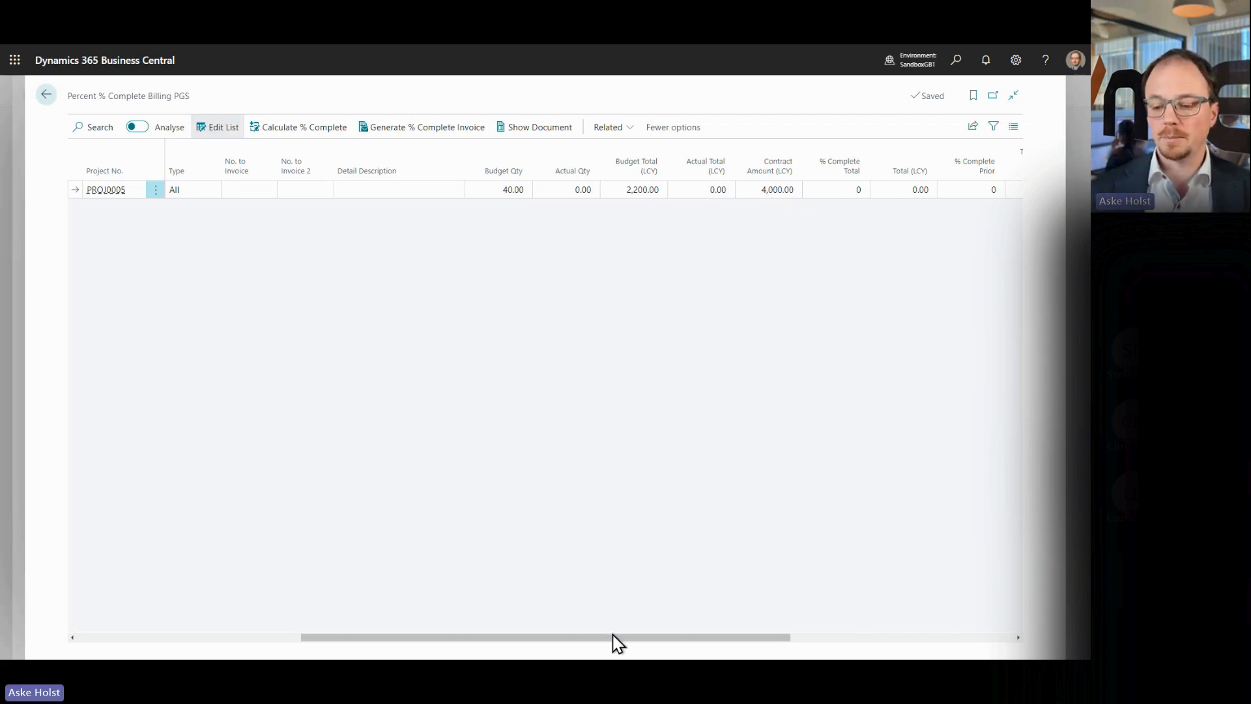
left_click_drag(611, 642, 765, 642)
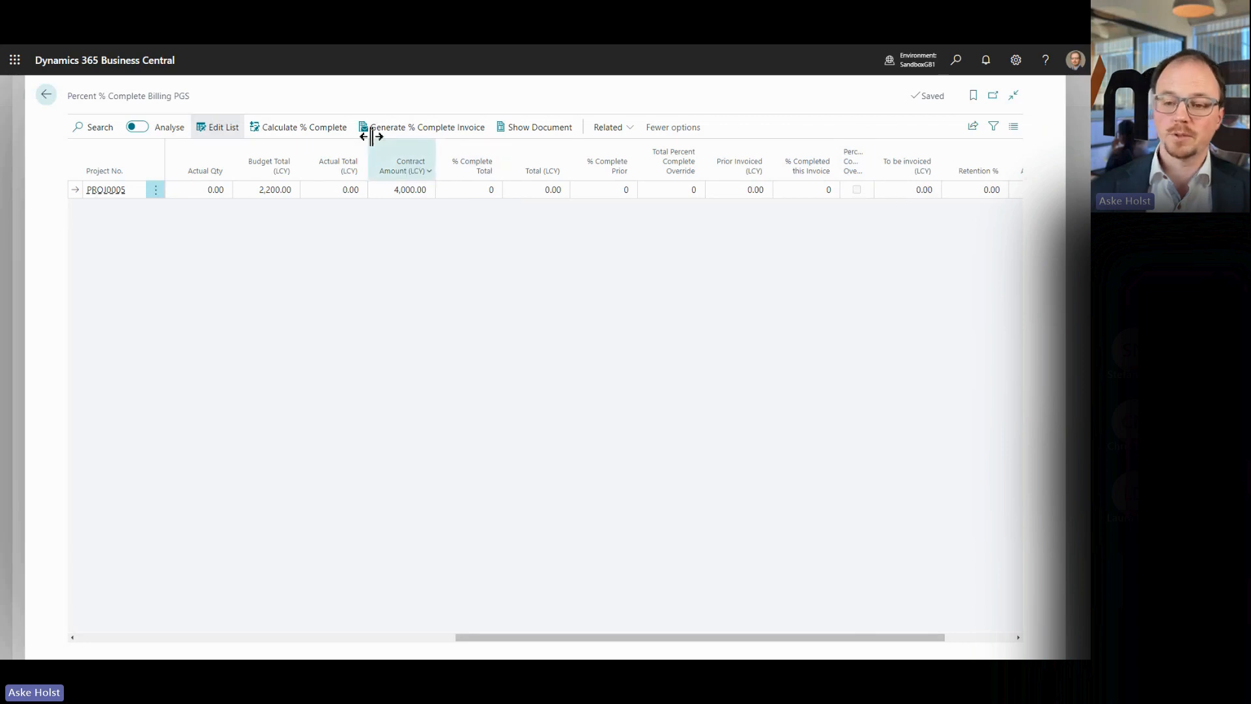
Step: Return to the role centre home page, open the current timesheet and show its entries as Matrix
left_click(47, 97)
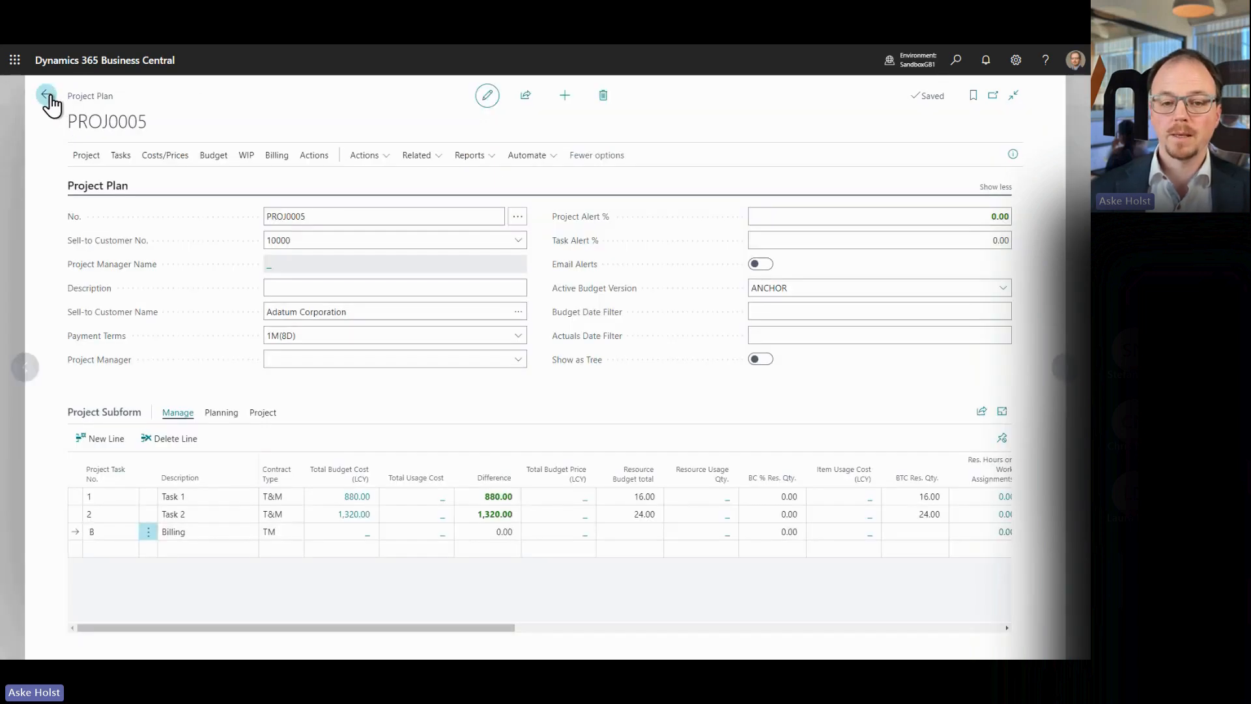
left_click(47, 97)
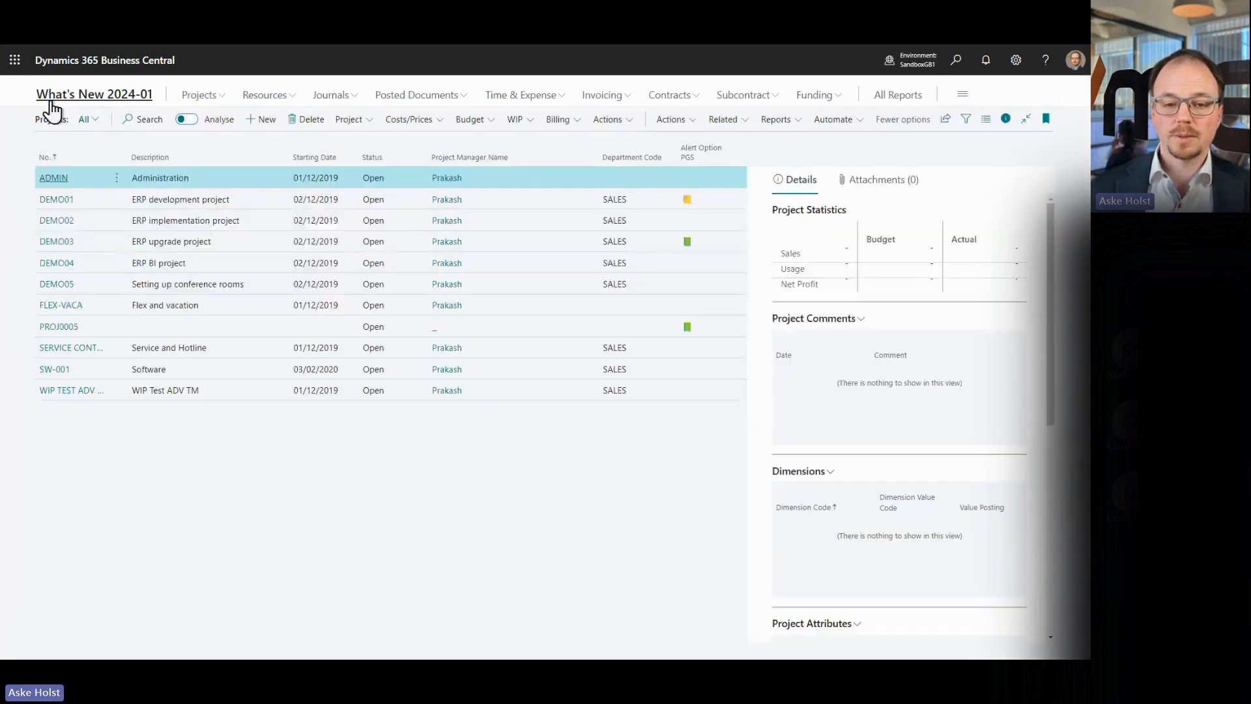
left_click(68, 94)
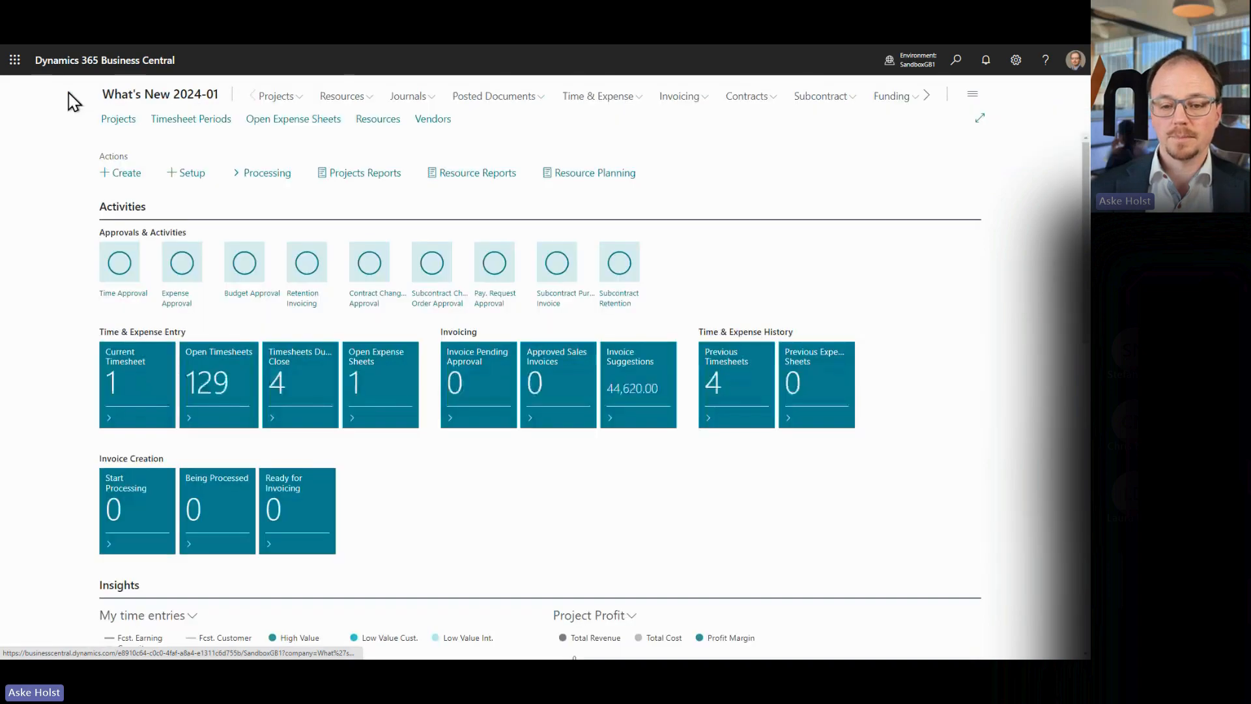
left_click(155, 391)
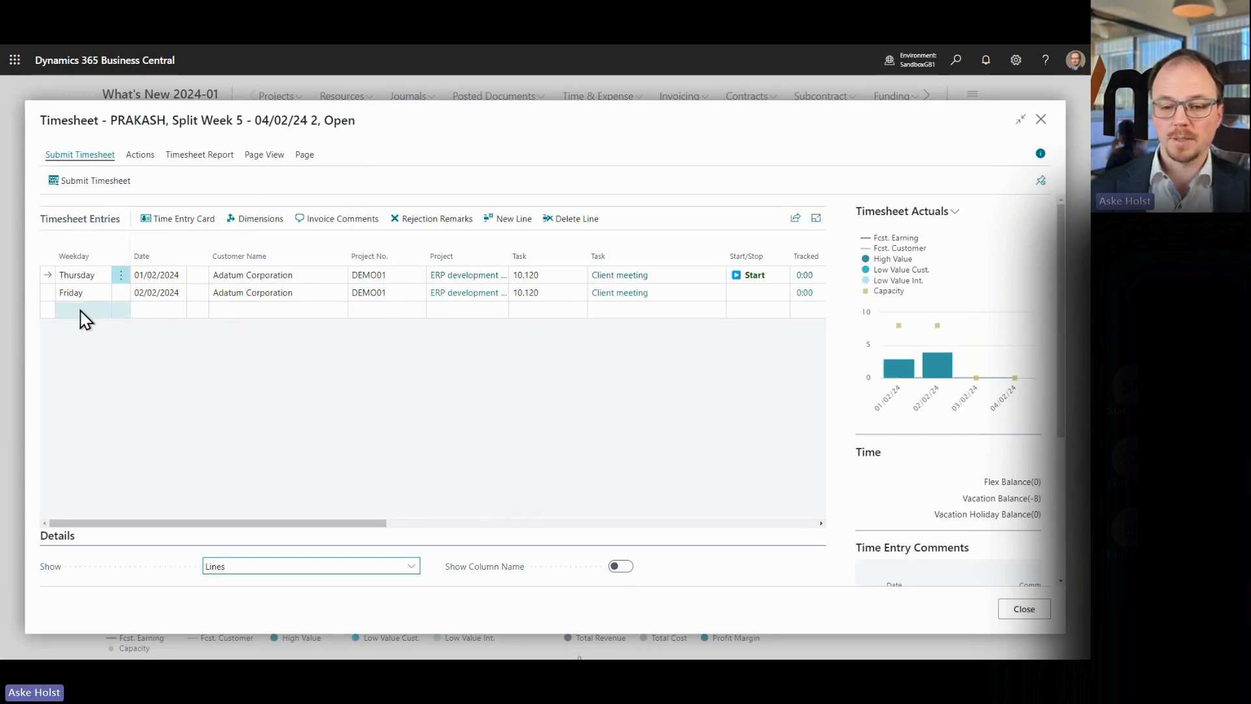
left_click(280, 566)
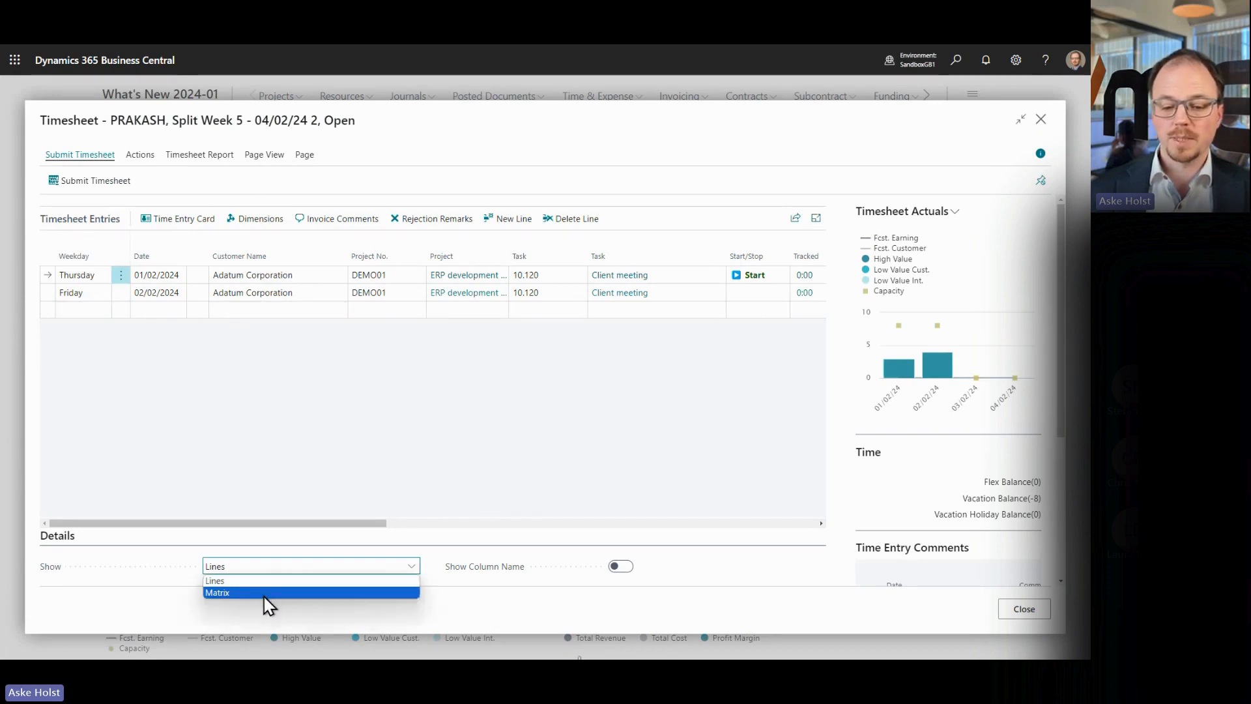
left_click(265, 593)
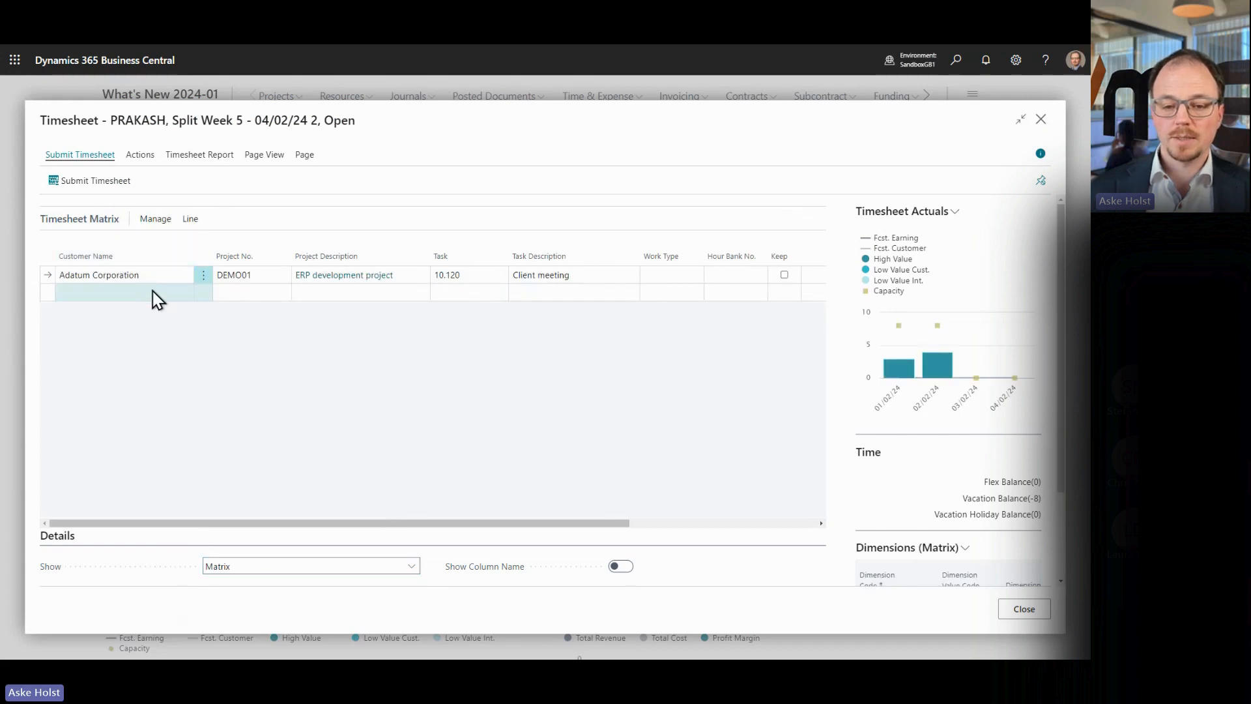
Step: Add a timesheet line for project PROJ0005, Task 1, and register 5 hours on 01/02/24
left_click(157, 300)
left_click(245, 292)
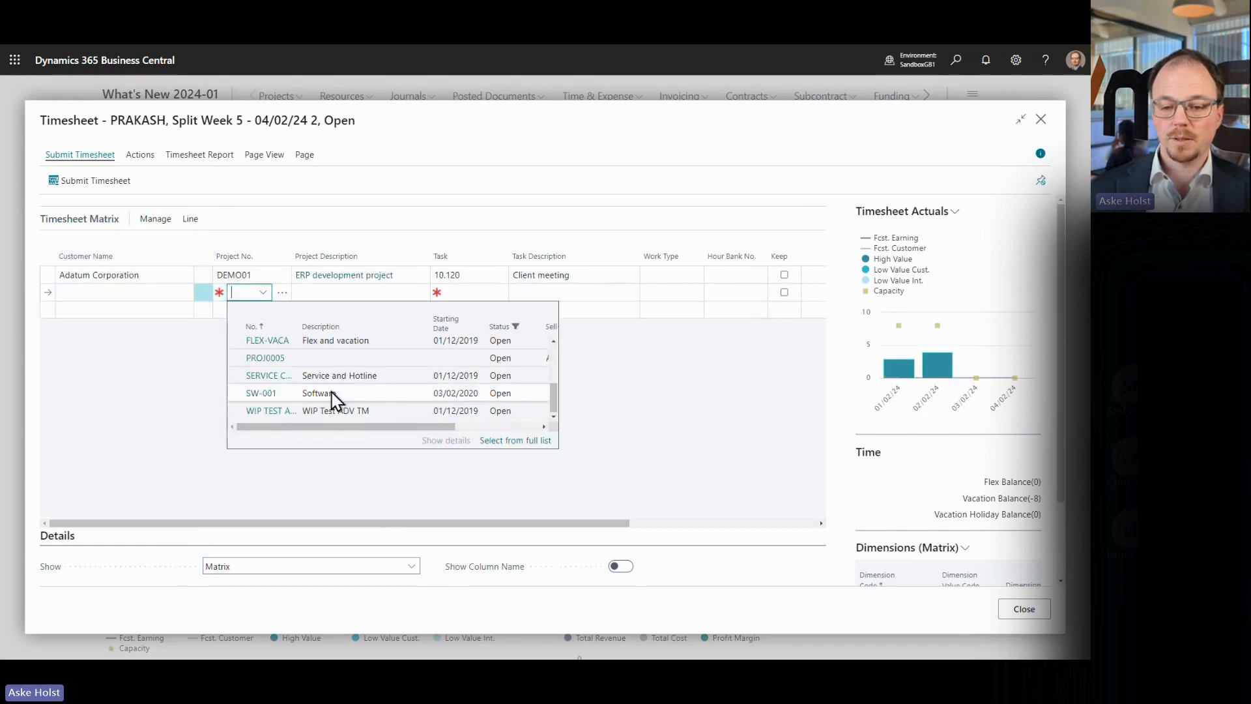
left_click(267, 358)
left_click(463, 287)
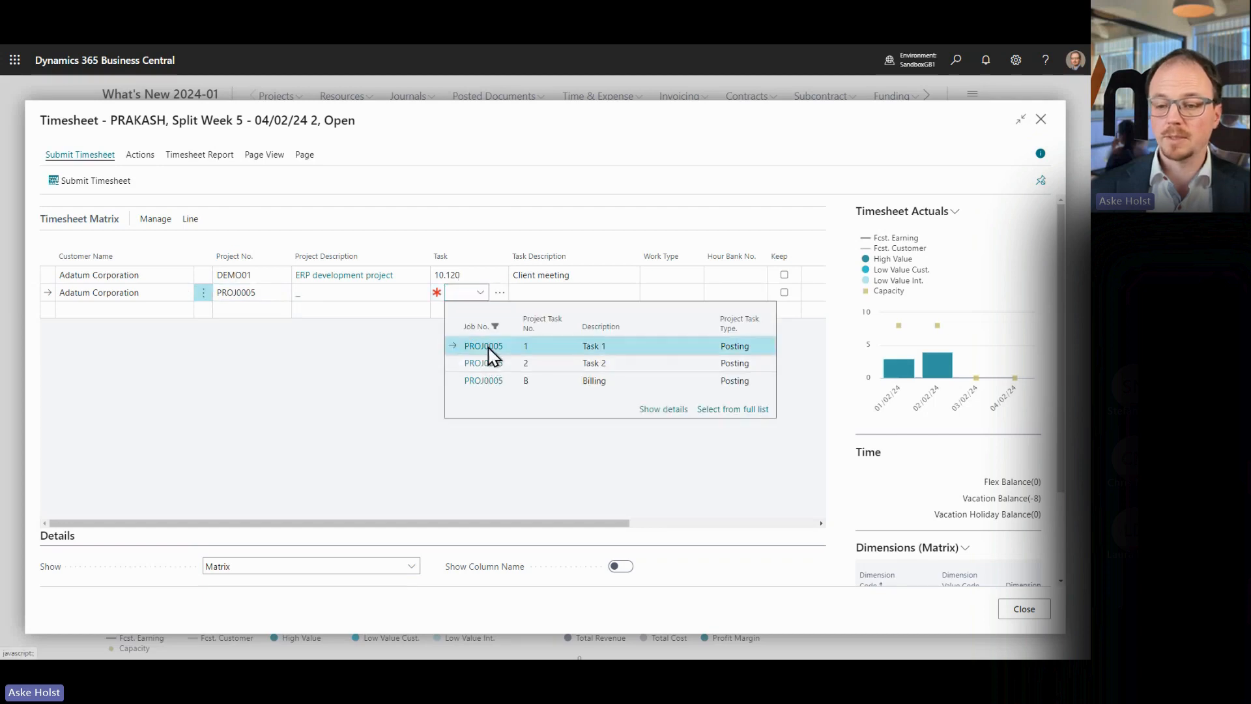
left_click(488, 348)
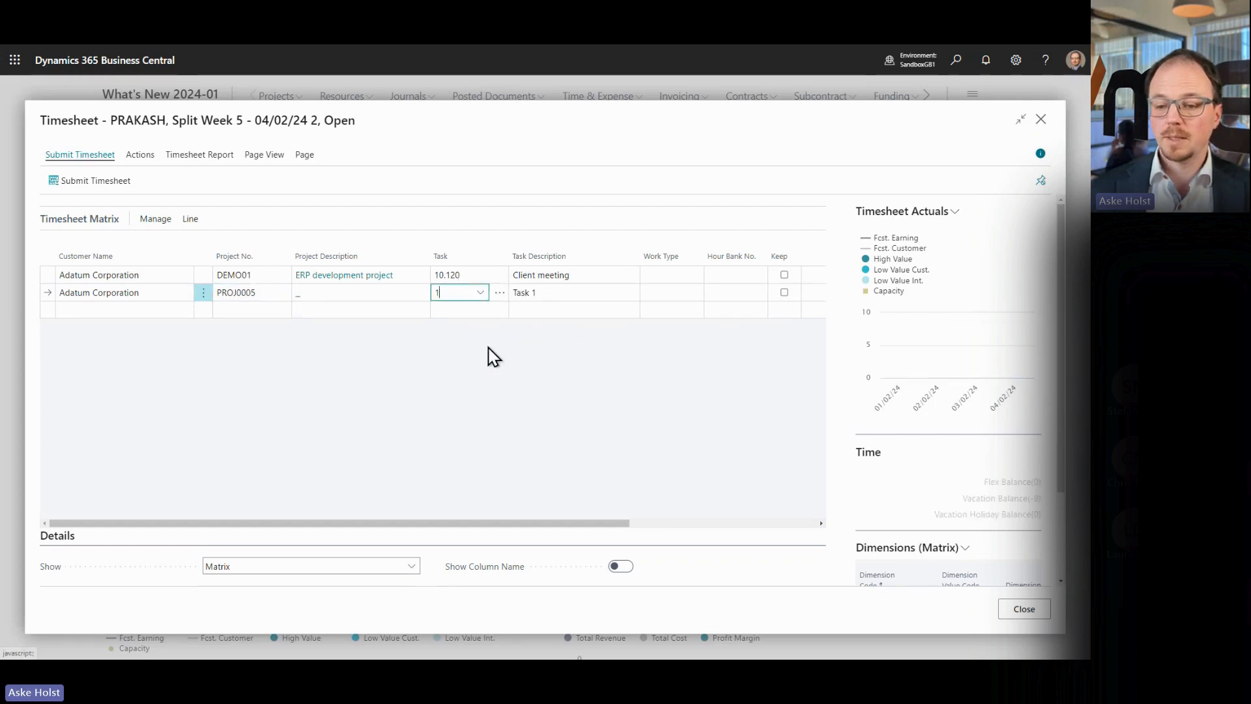
left_click(1041, 154)
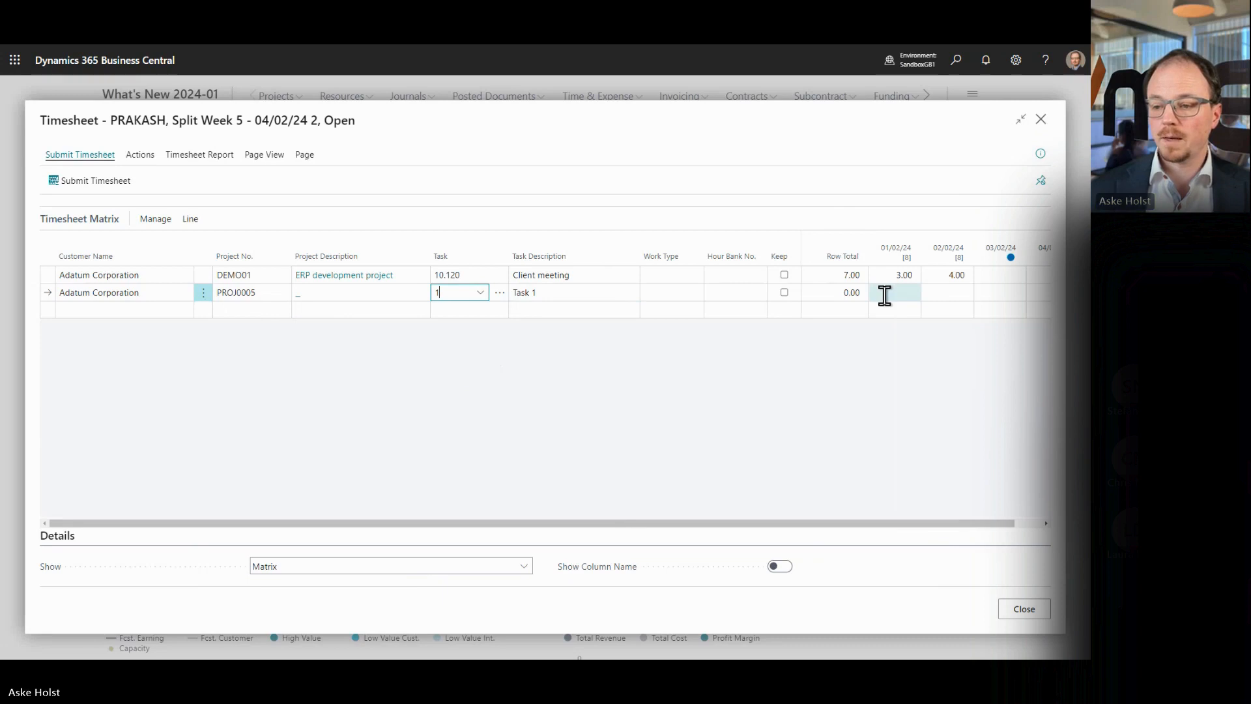
left_click(884, 295)
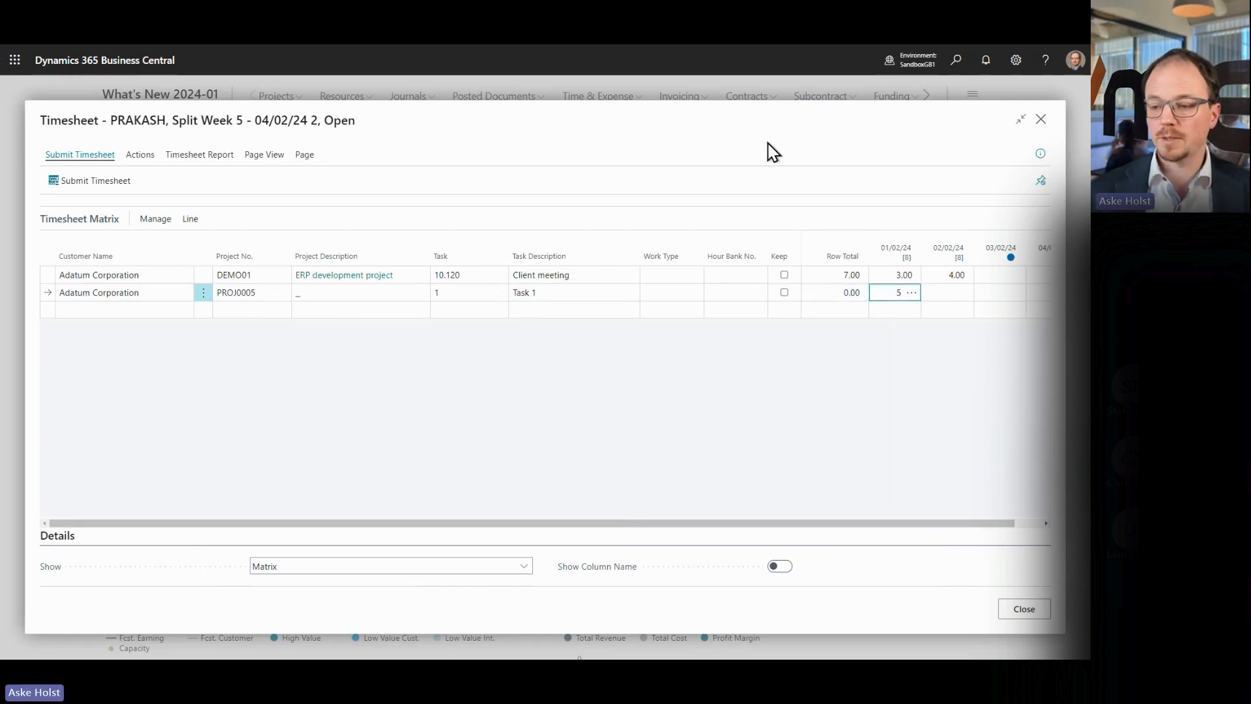
left_click(682, 159)
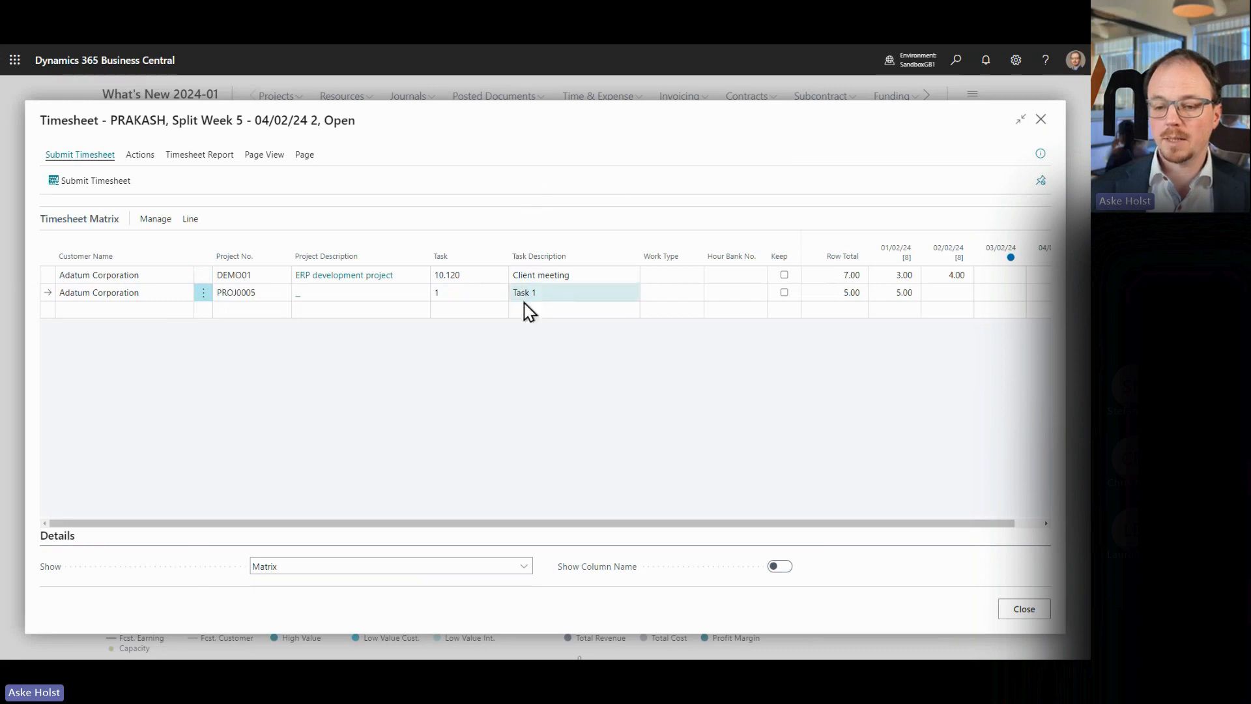
Step: Add a timesheet line for PROJ0005, Task 2, with 5 hours on 01/02/24, and submit the timesheet
left_click(240, 311)
key("F8")
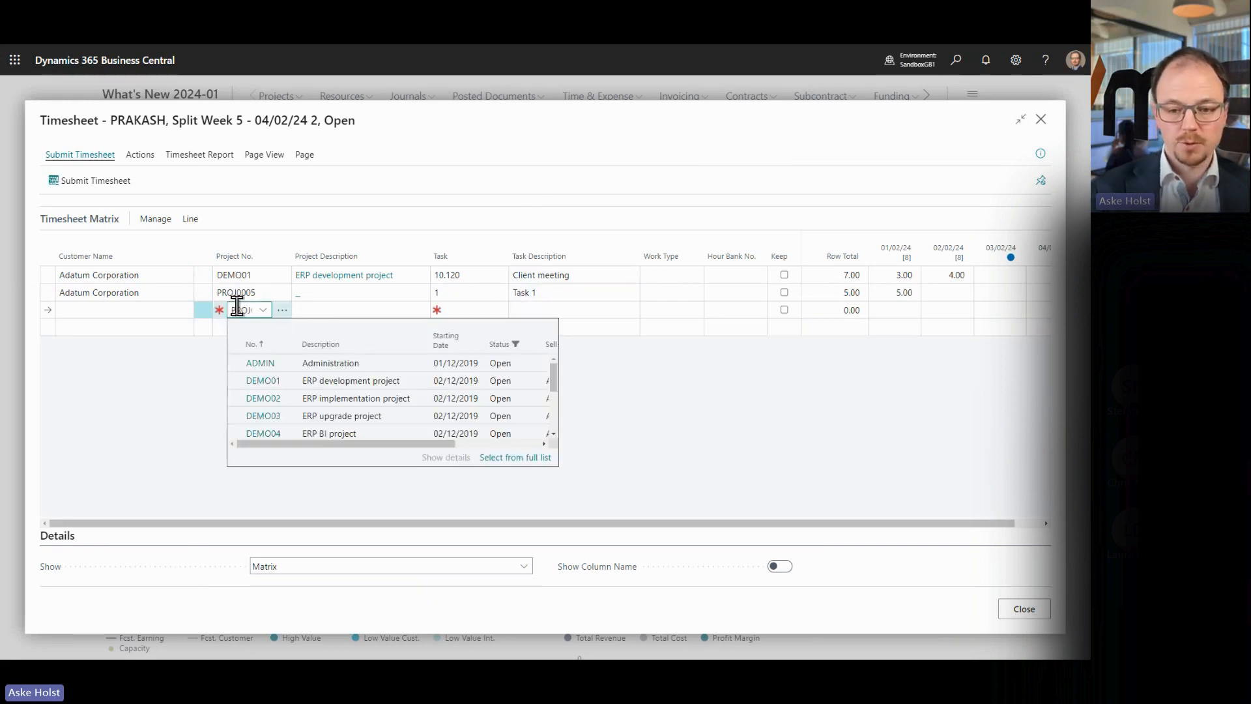
key("Tab")
type("2")
key("Tab")
key("Tab")
key("Tab")
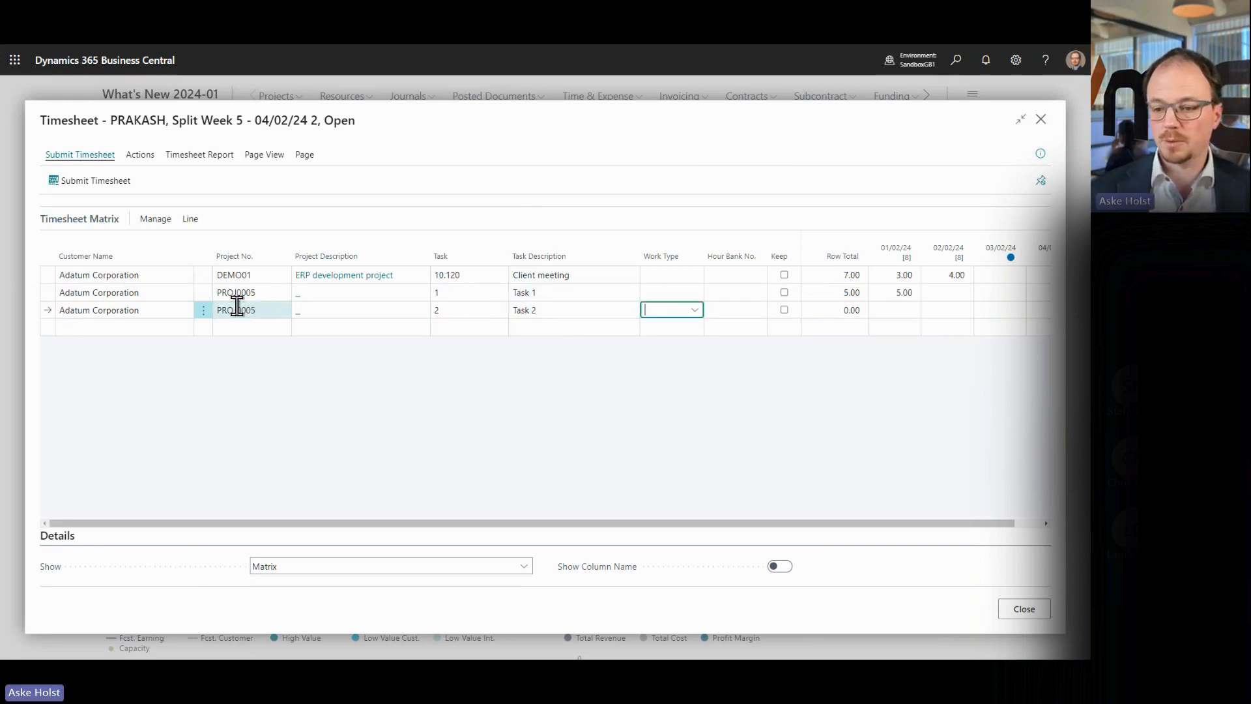
key("Tab")
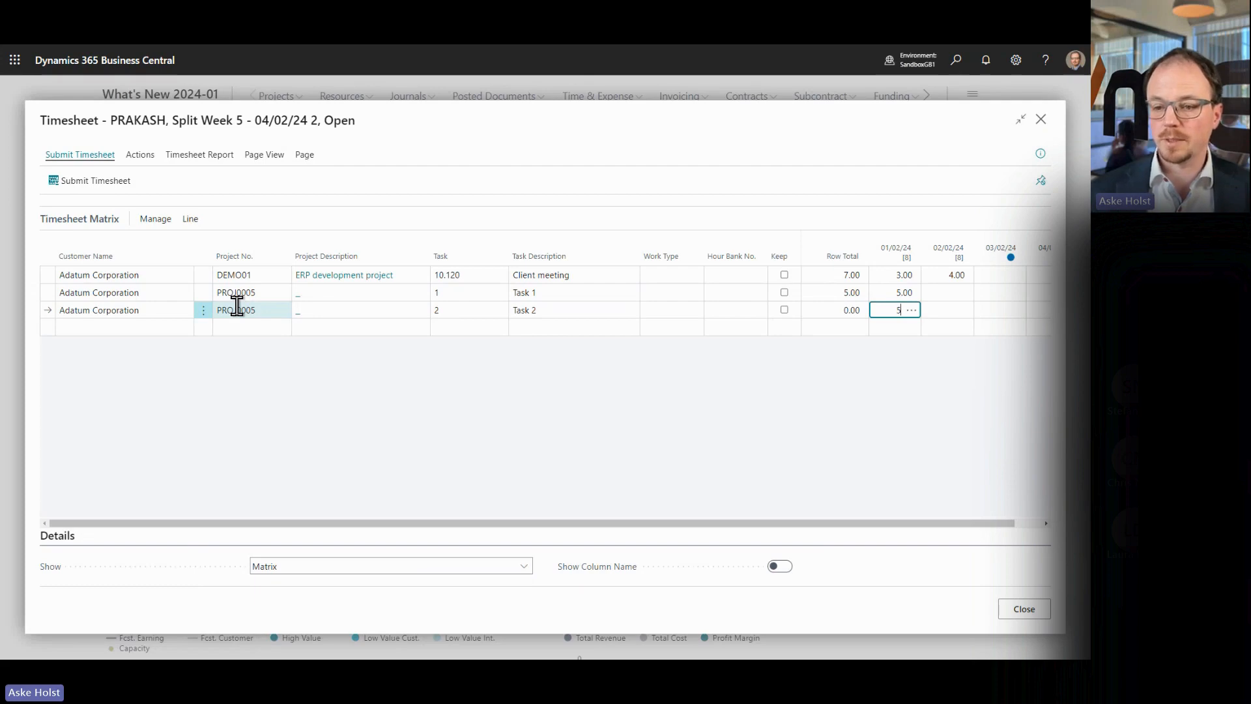
left_click(88, 184)
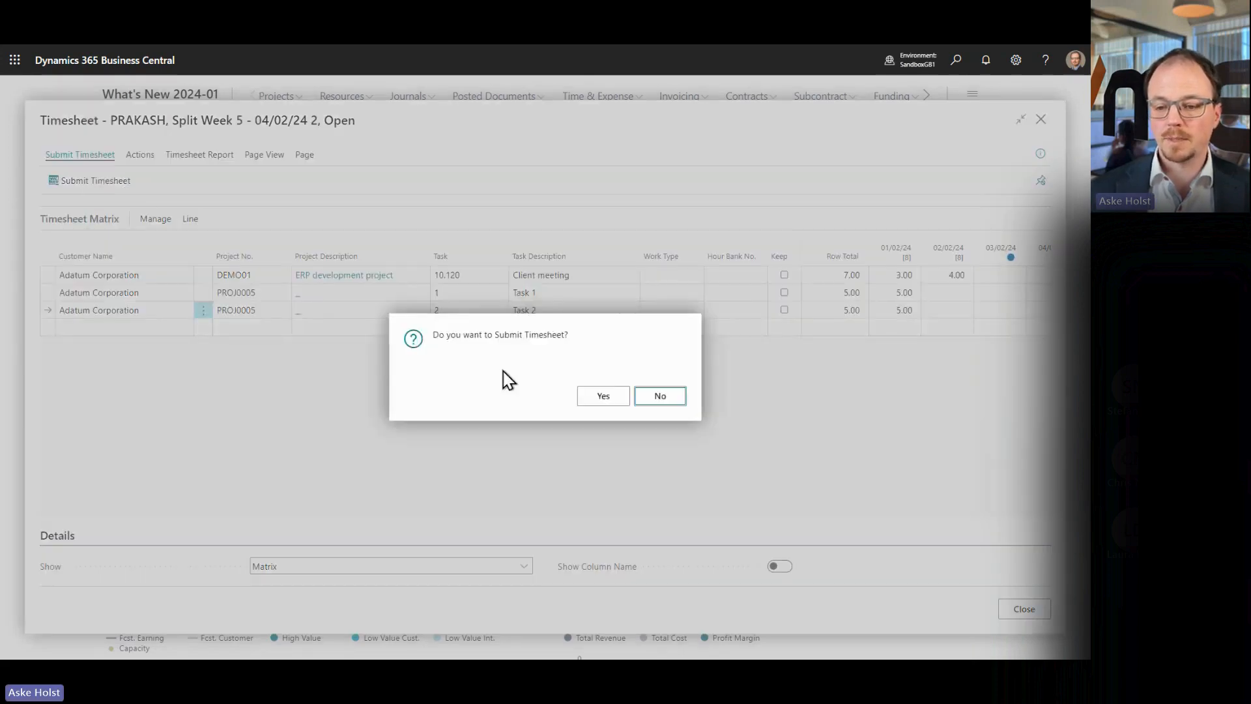
left_click(604, 398)
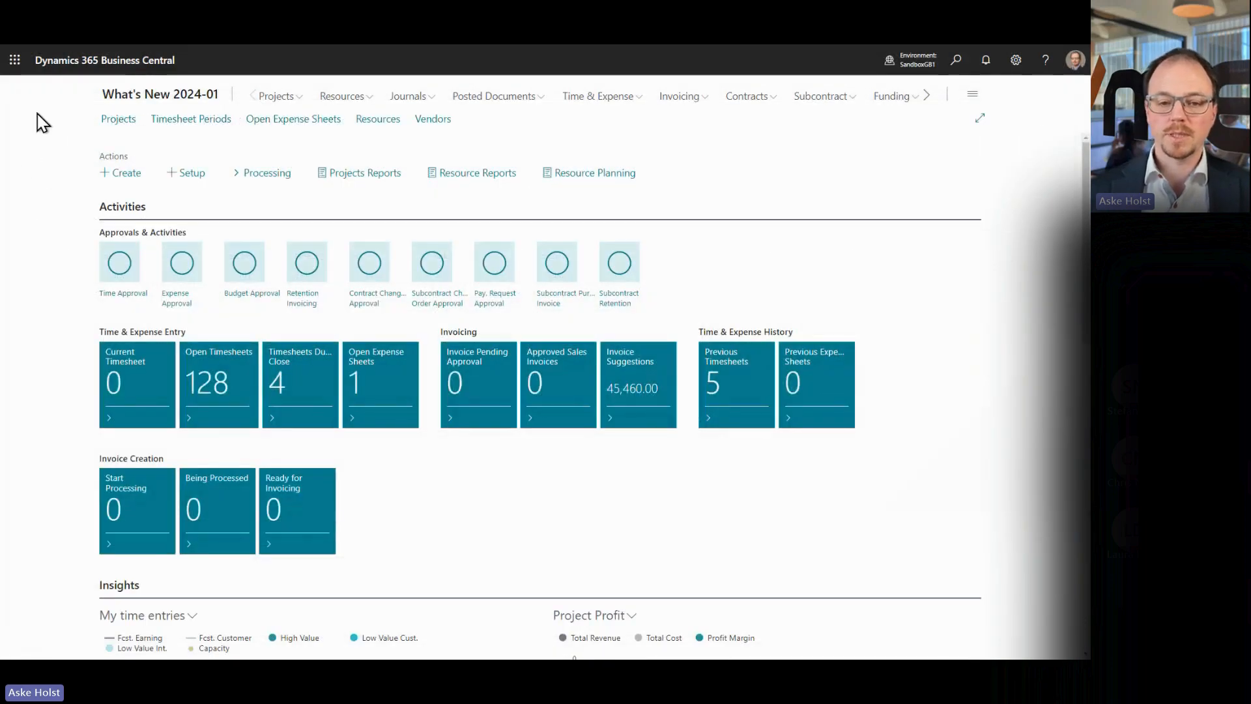
Step: Open the PROJ0005 project plan and collapse its header section to focus on the budget and usage per task
left_click(116, 120)
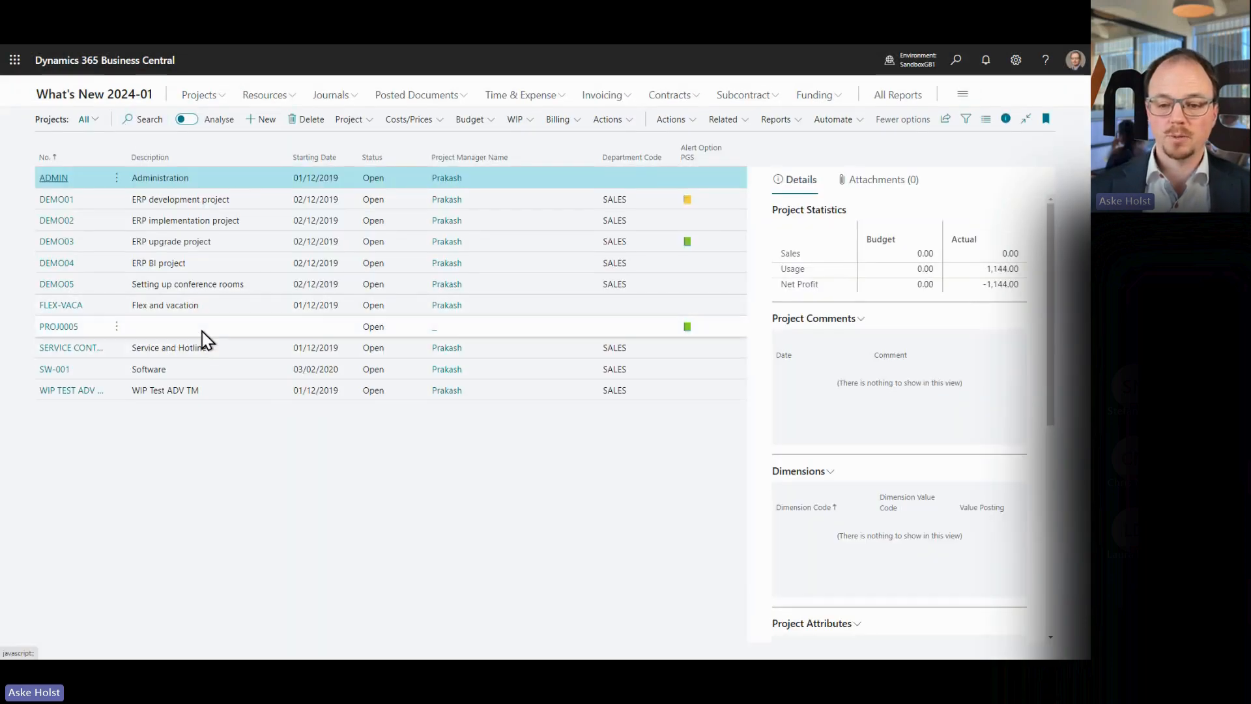
left_click(218, 330)
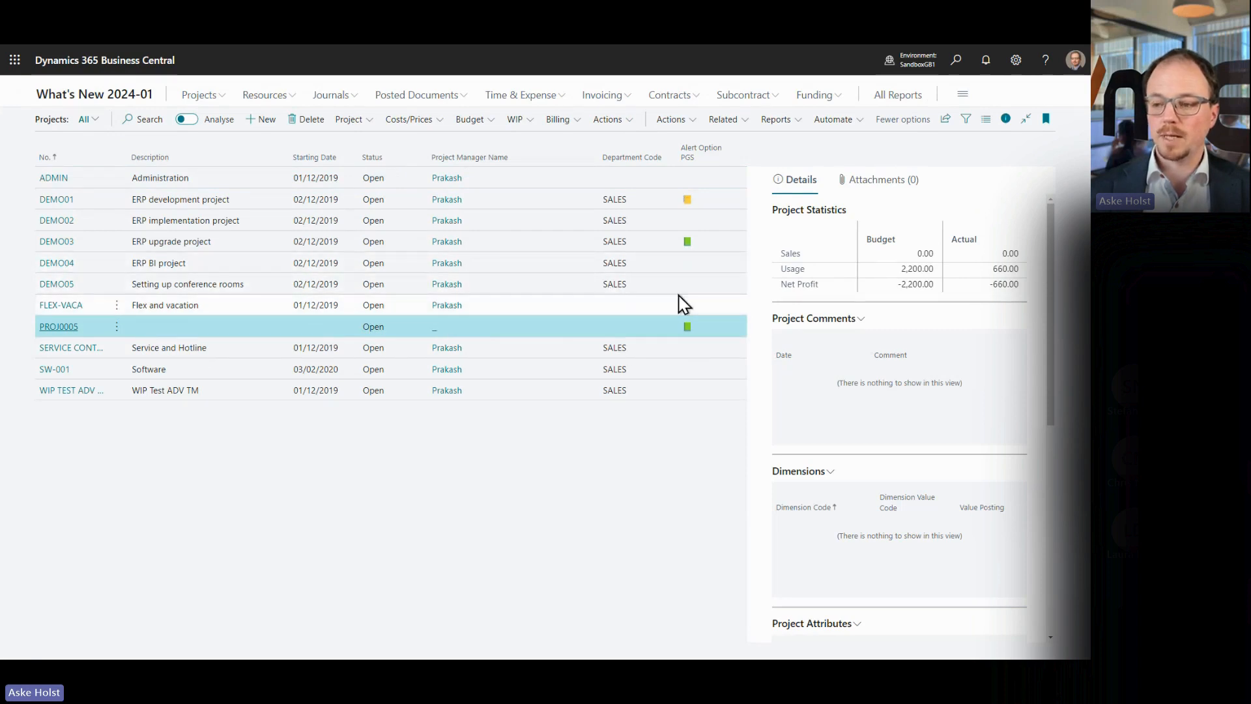
left_click(75, 331)
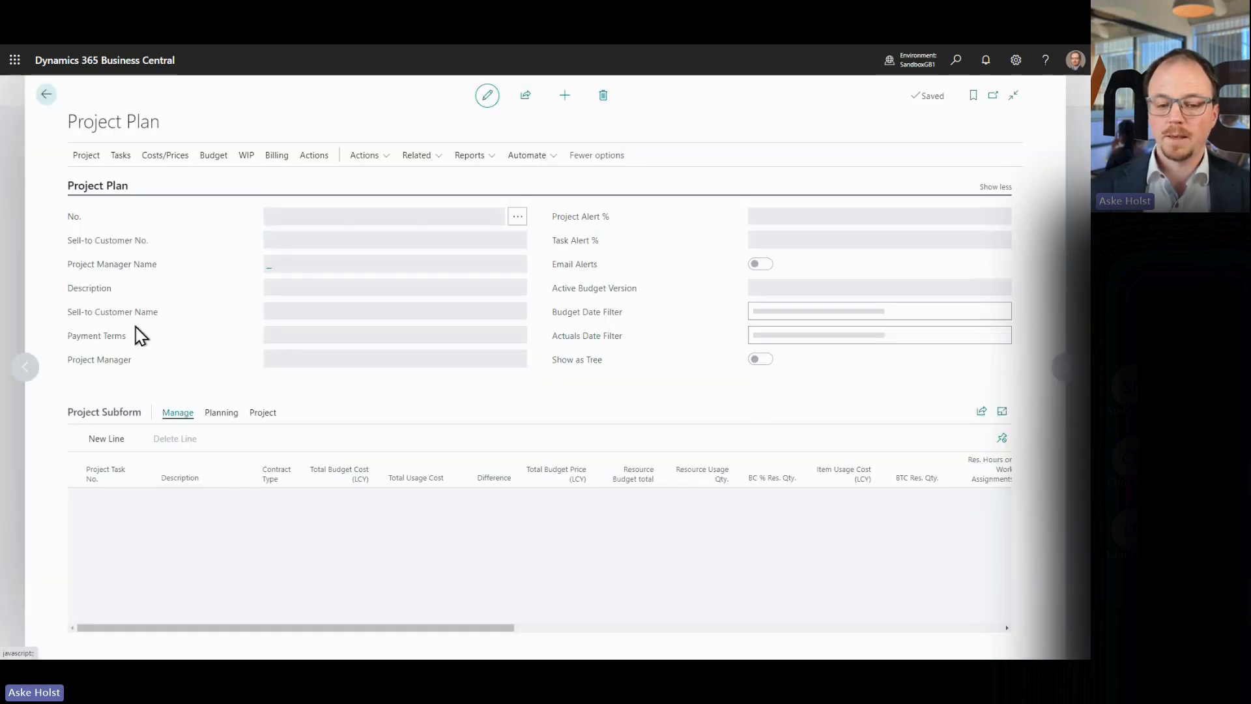
left_click(114, 188)
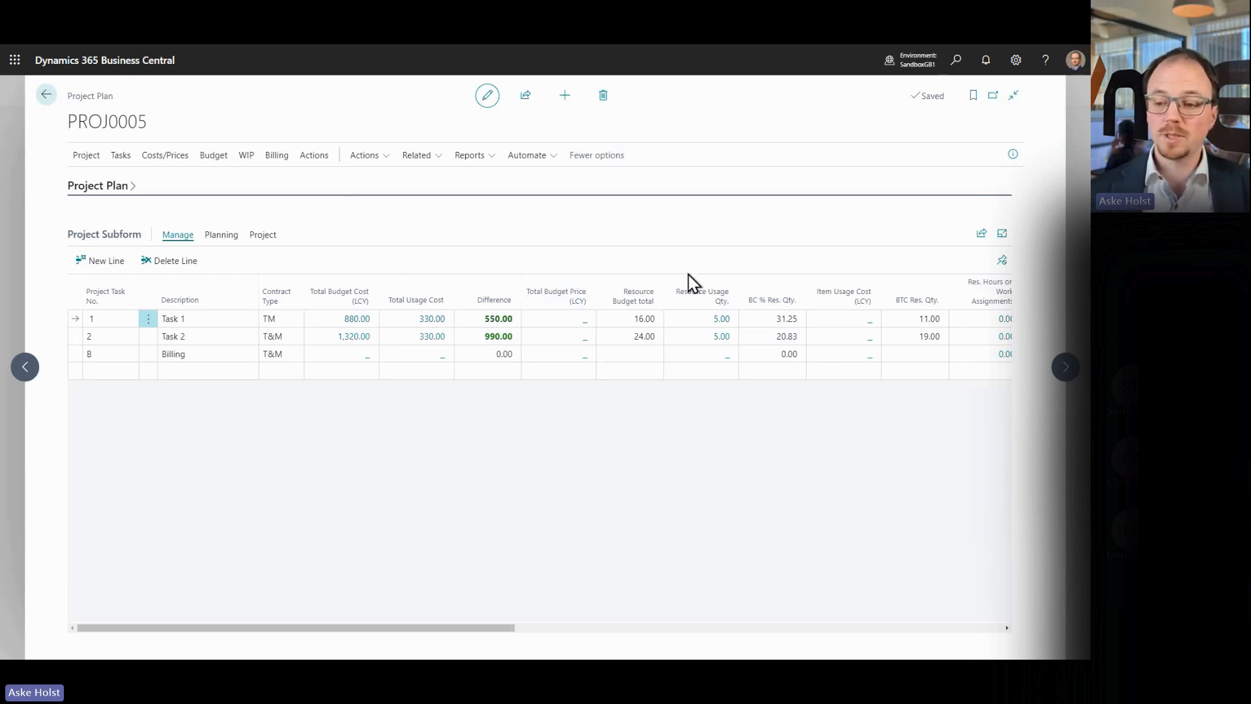
Step: Recalculate percent complete billing for PROJ0005 as of 01/02/2024 with billing level All, and review the percentages and amount to be invoiced
left_click(276, 156)
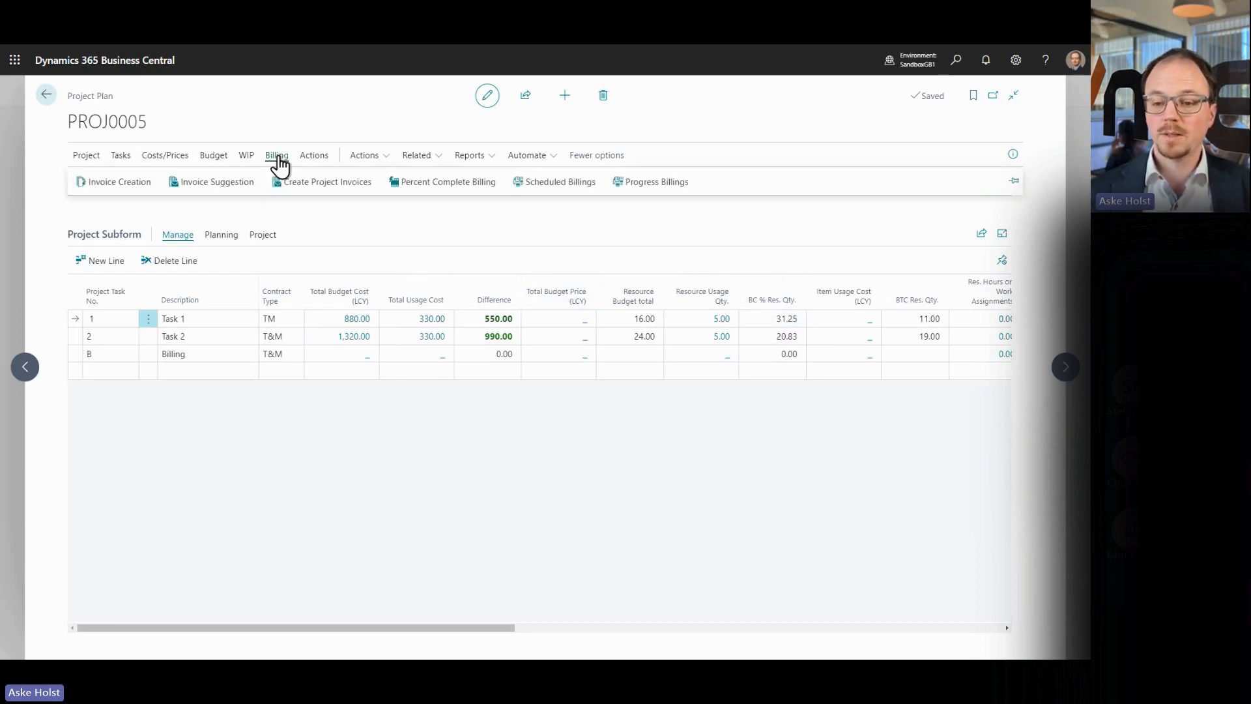
left_click(474, 184)
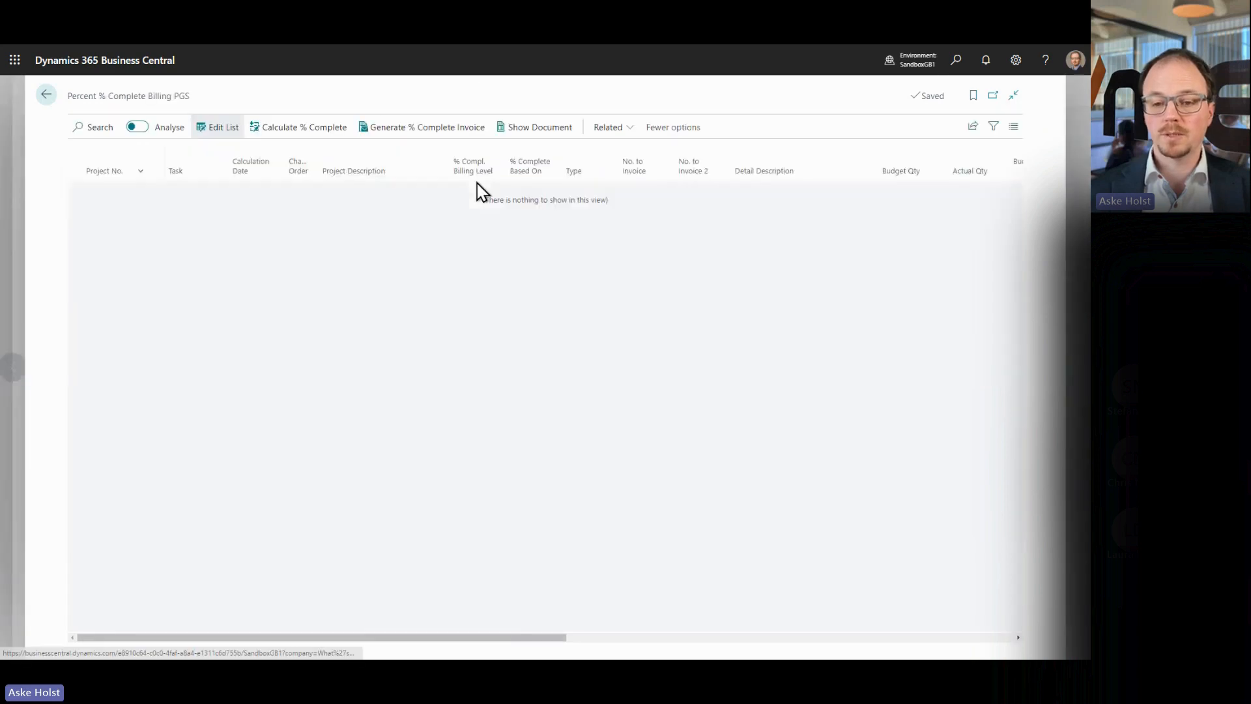
left_click(279, 129)
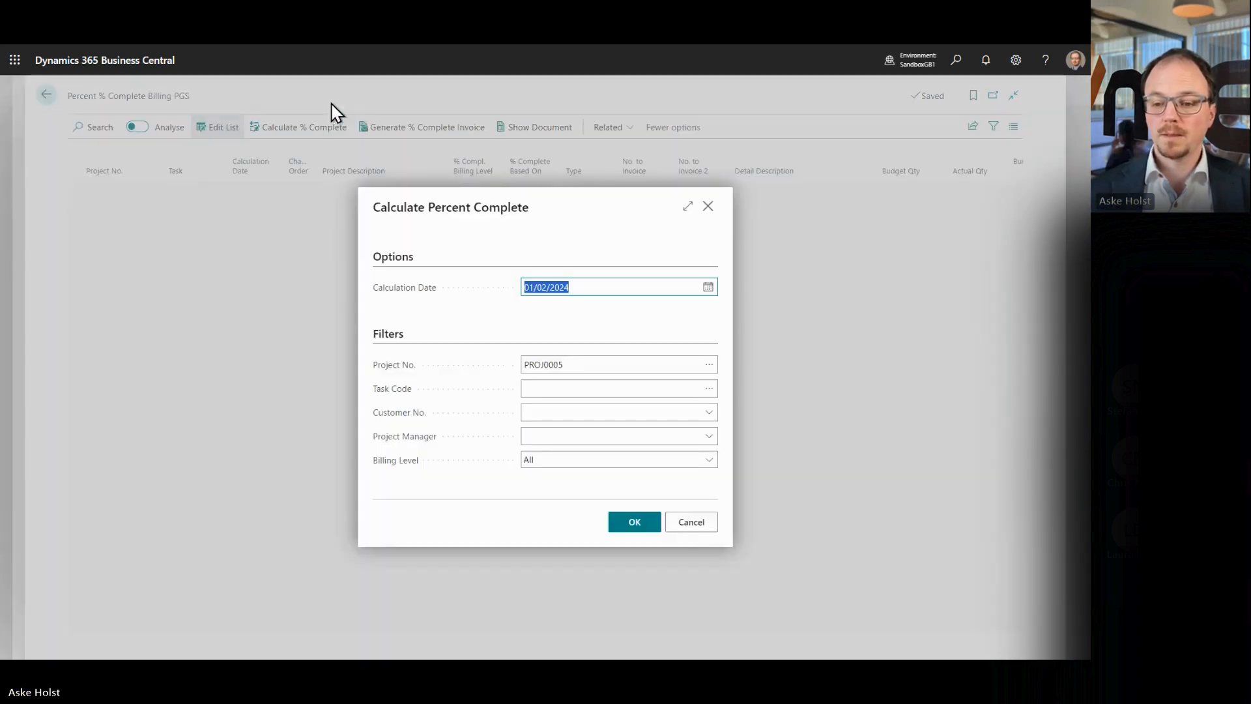
left_click(630, 520)
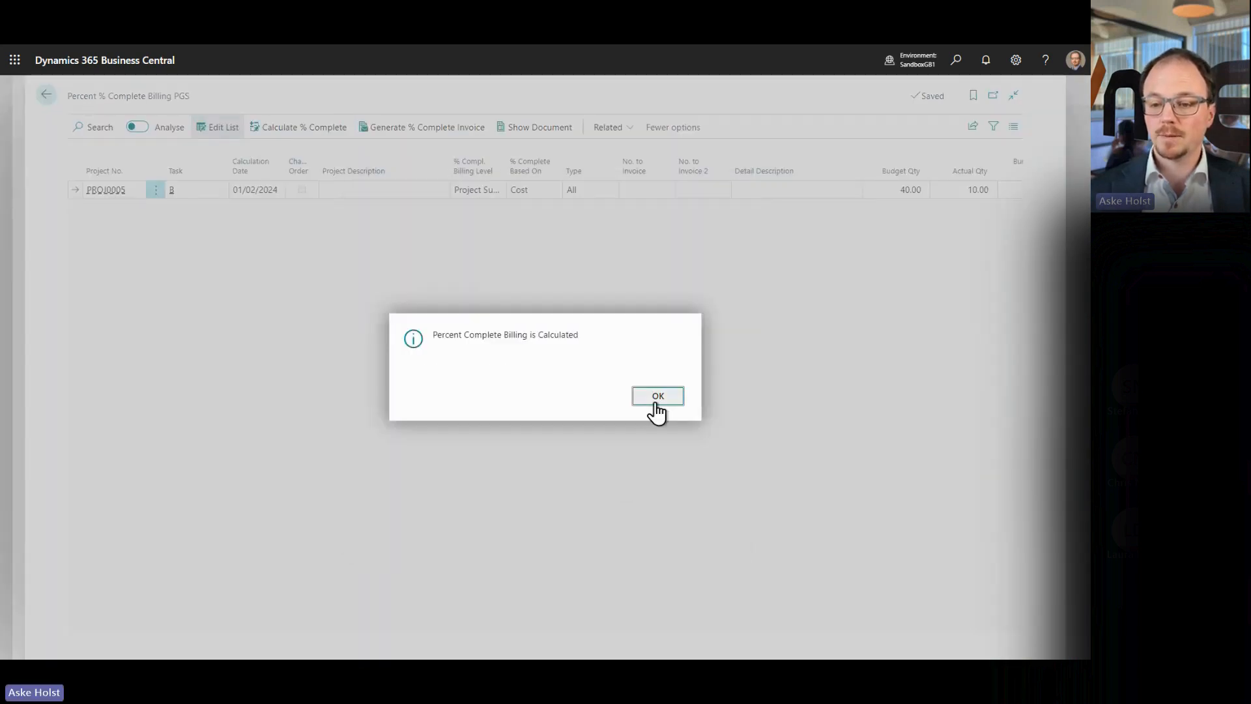
left_click(655, 401)
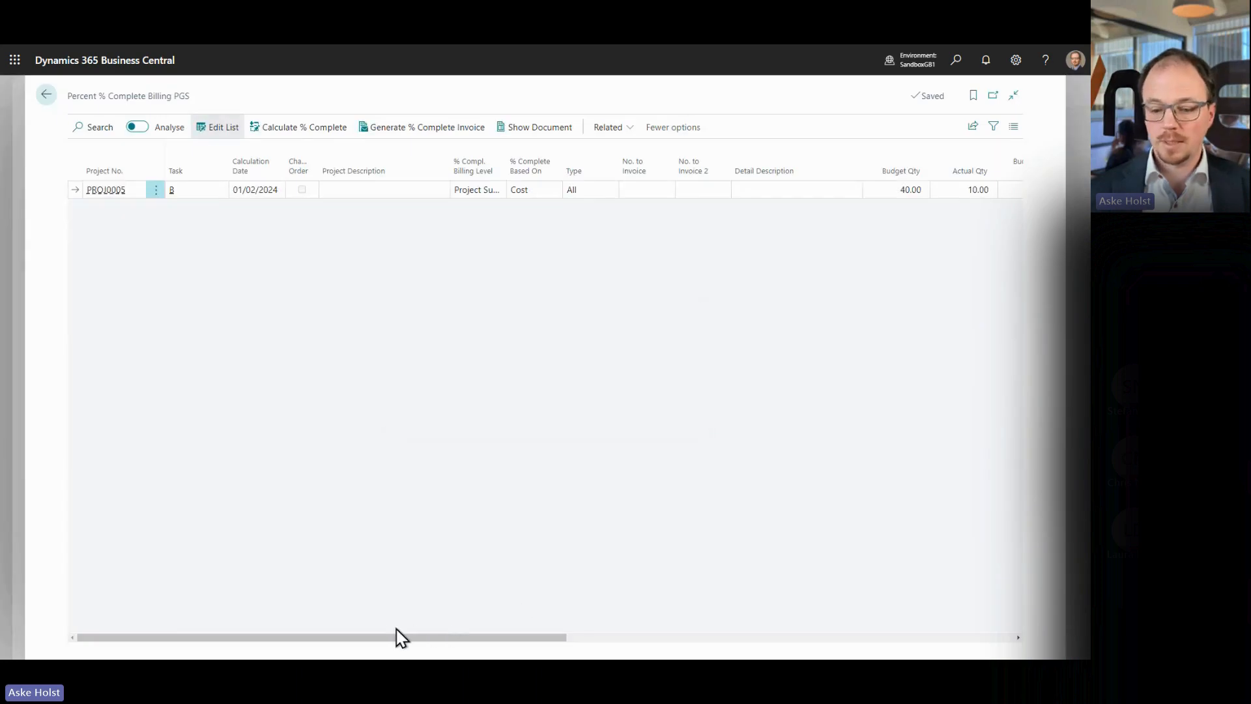
left_click_drag(385, 639, 745, 650)
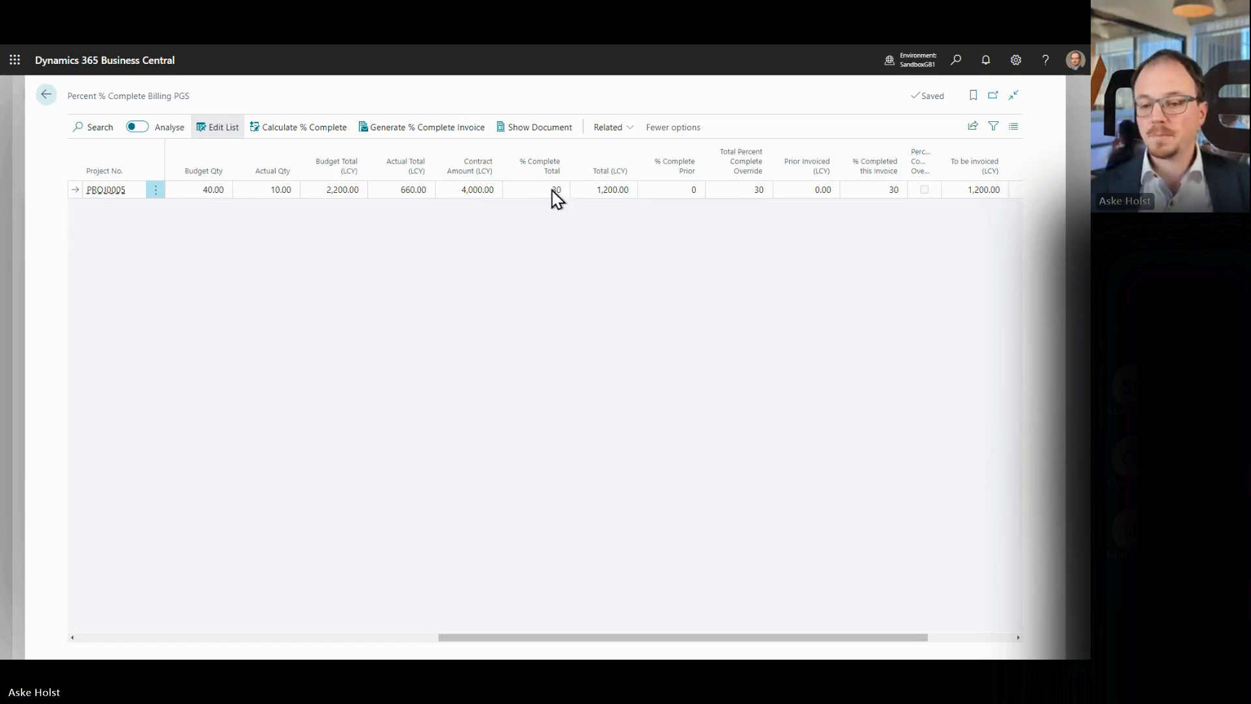
mouse_move(571, 159)
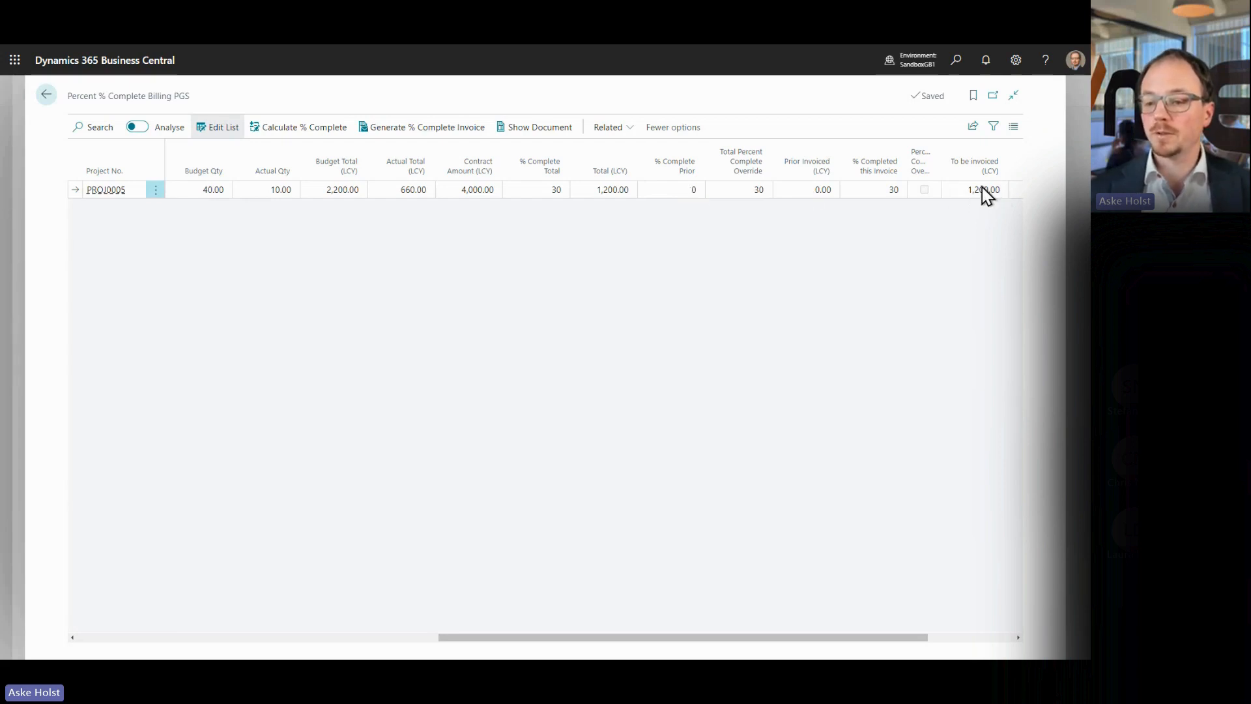
Step: Override the total percent complete with 27 on the PROJ0005 billing line and generate the percent complete invoice
left_click(731, 188)
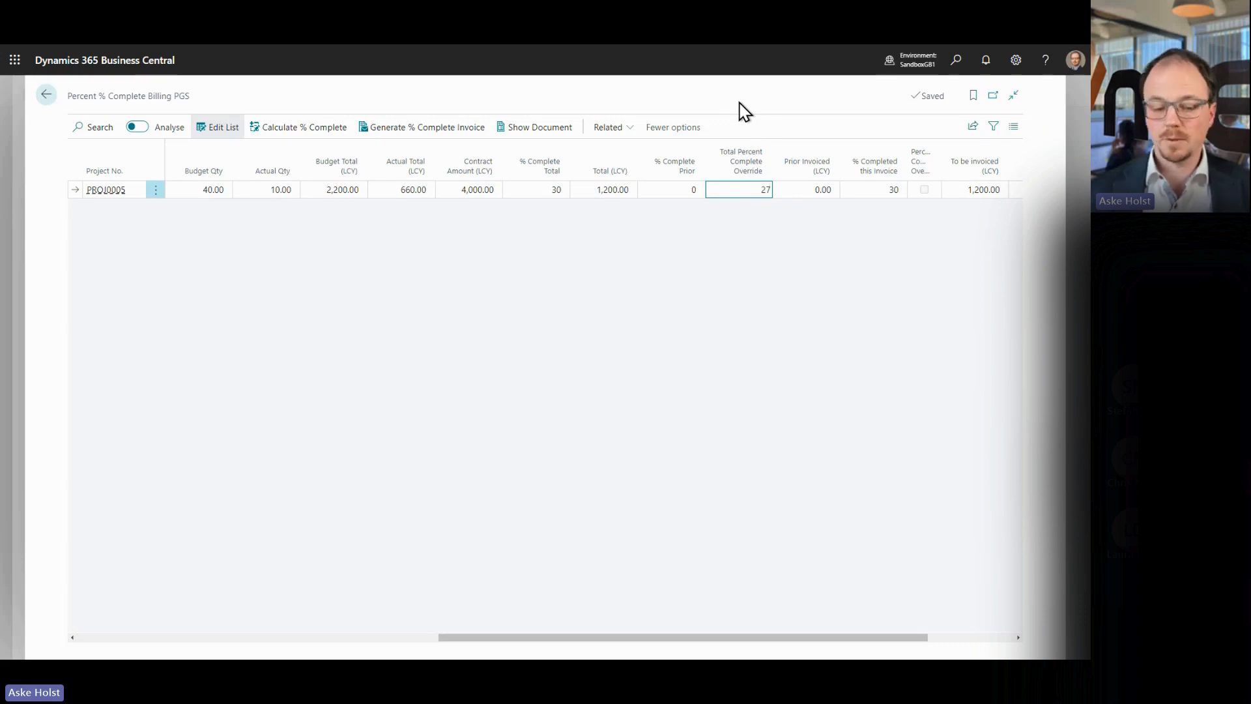
key("Tab")
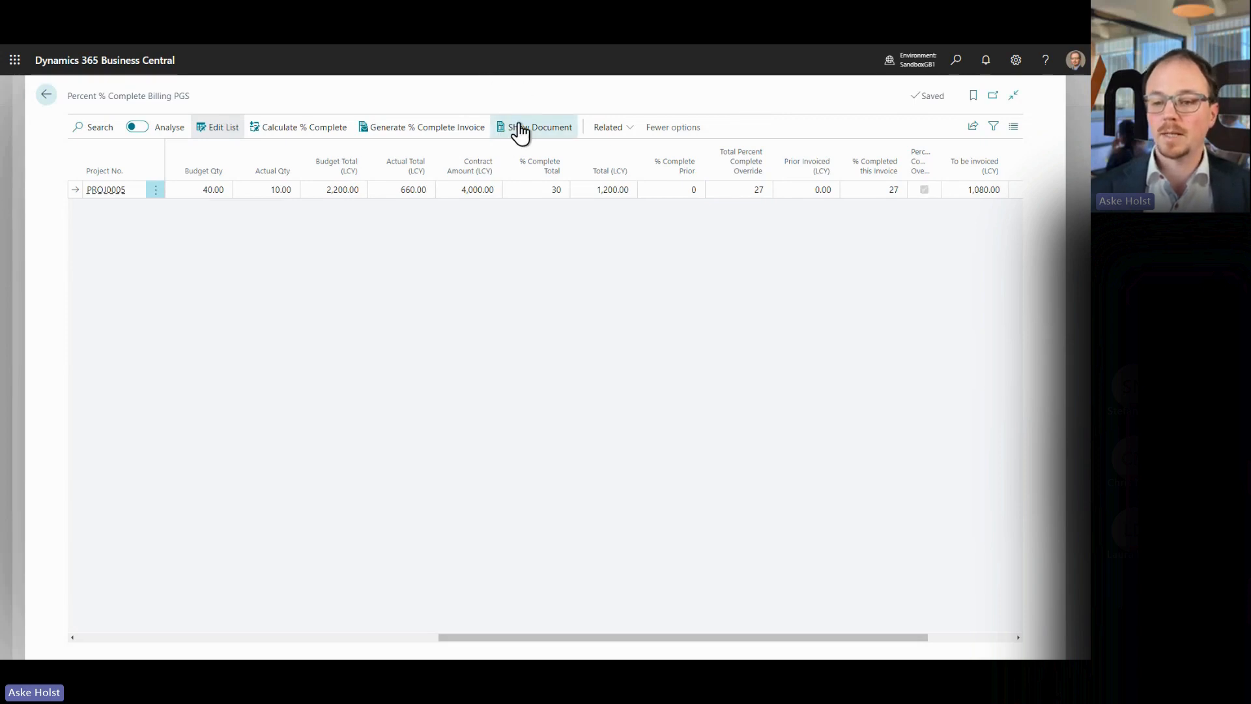
left_click(384, 132)
left_click(634, 466)
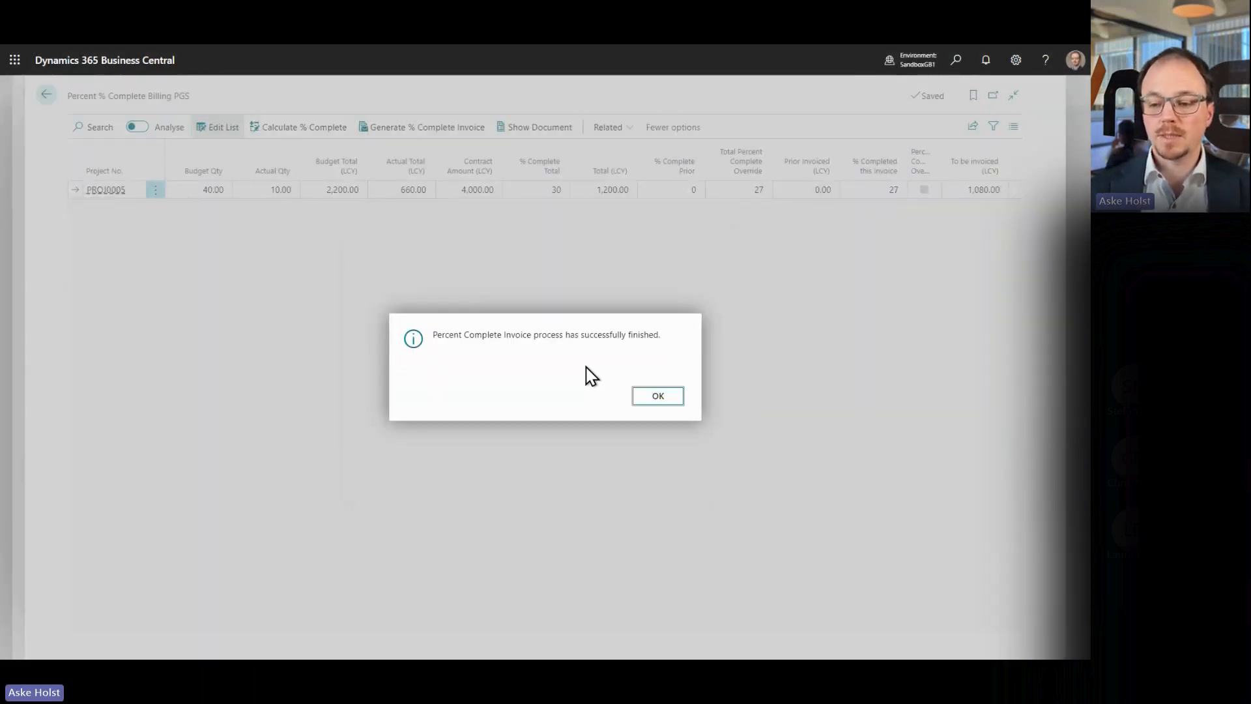
left_click(652, 397)
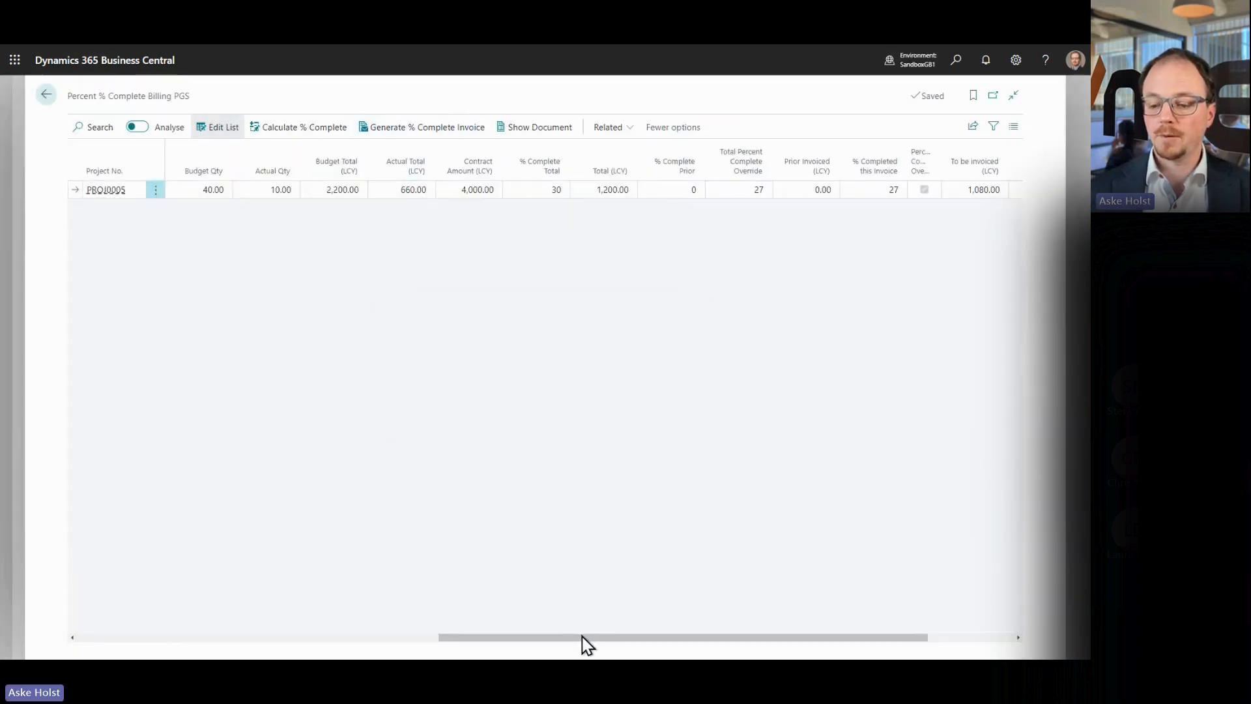
Step: Open the sales invoice created from the billing line, check its line, and post it
left_click_drag(583, 637, 715, 639)
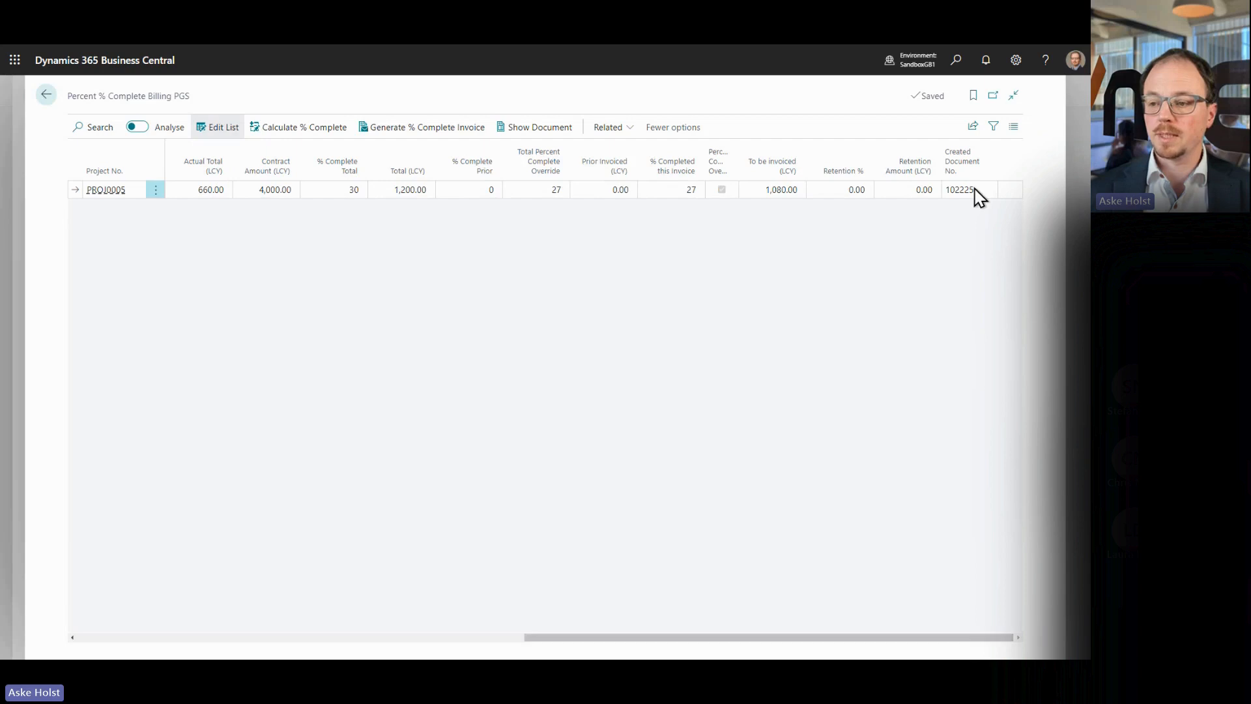
left_click(540, 130)
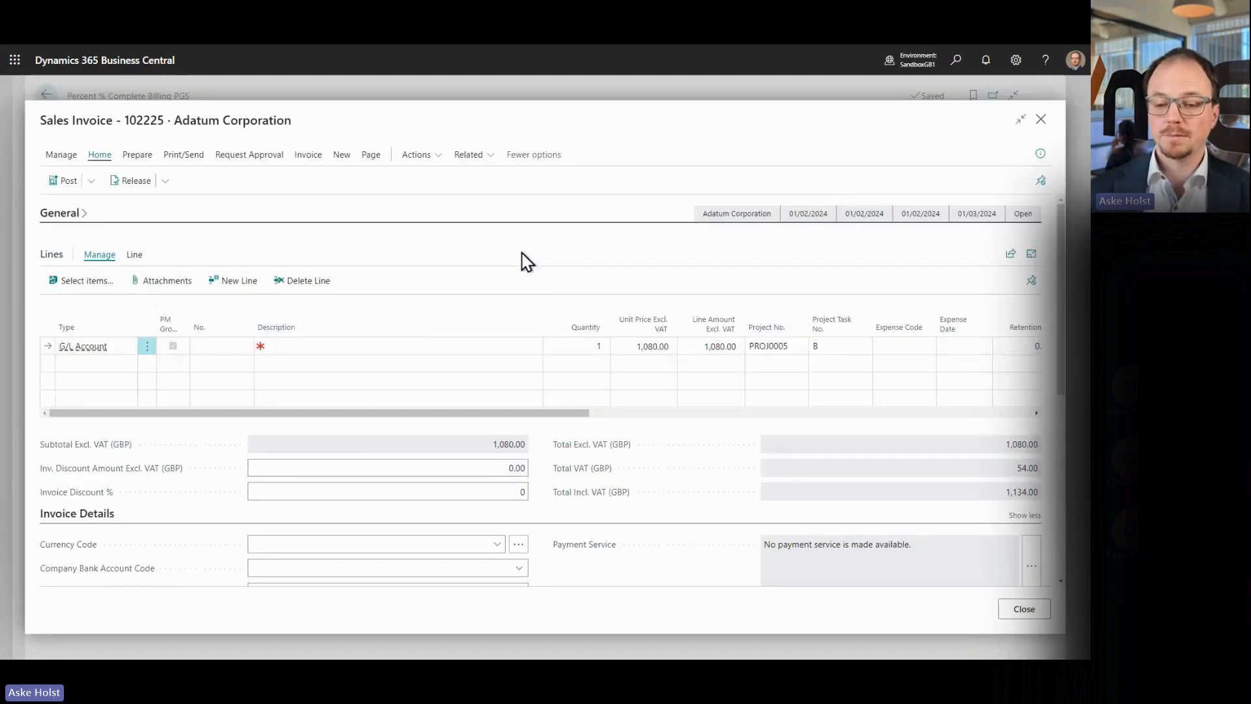
left_click(315, 346)
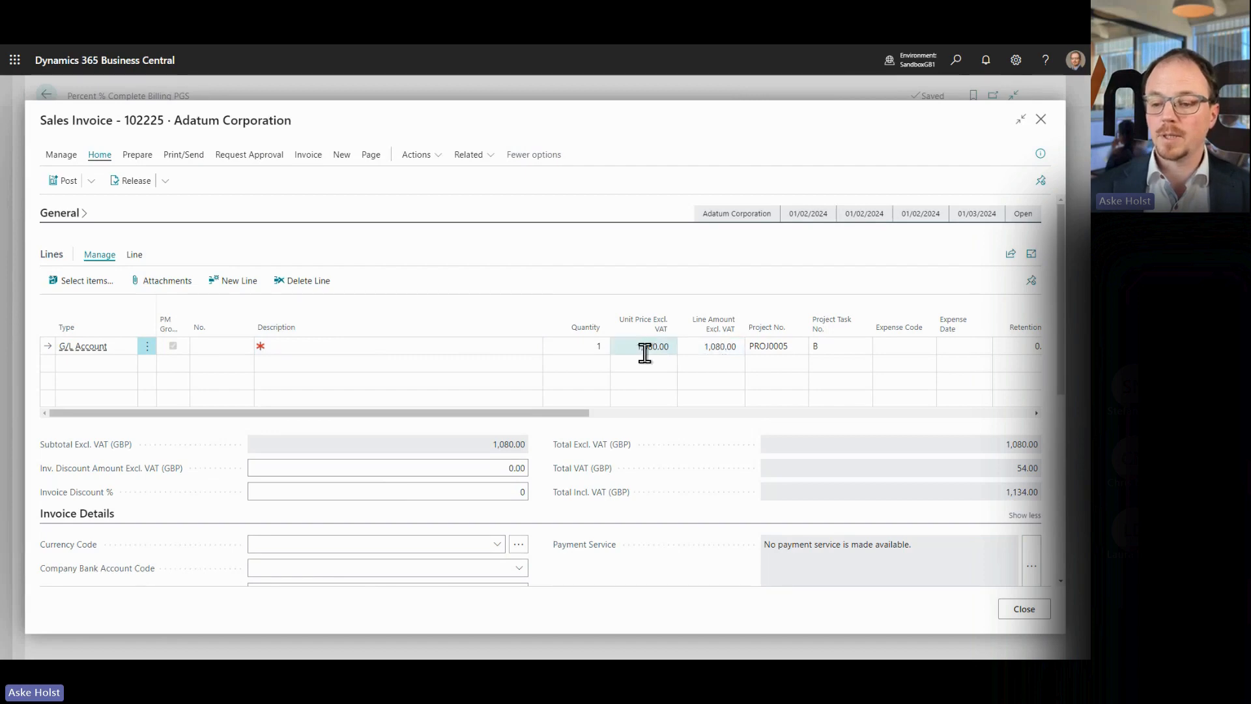
left_click(63, 182)
left_click(605, 396)
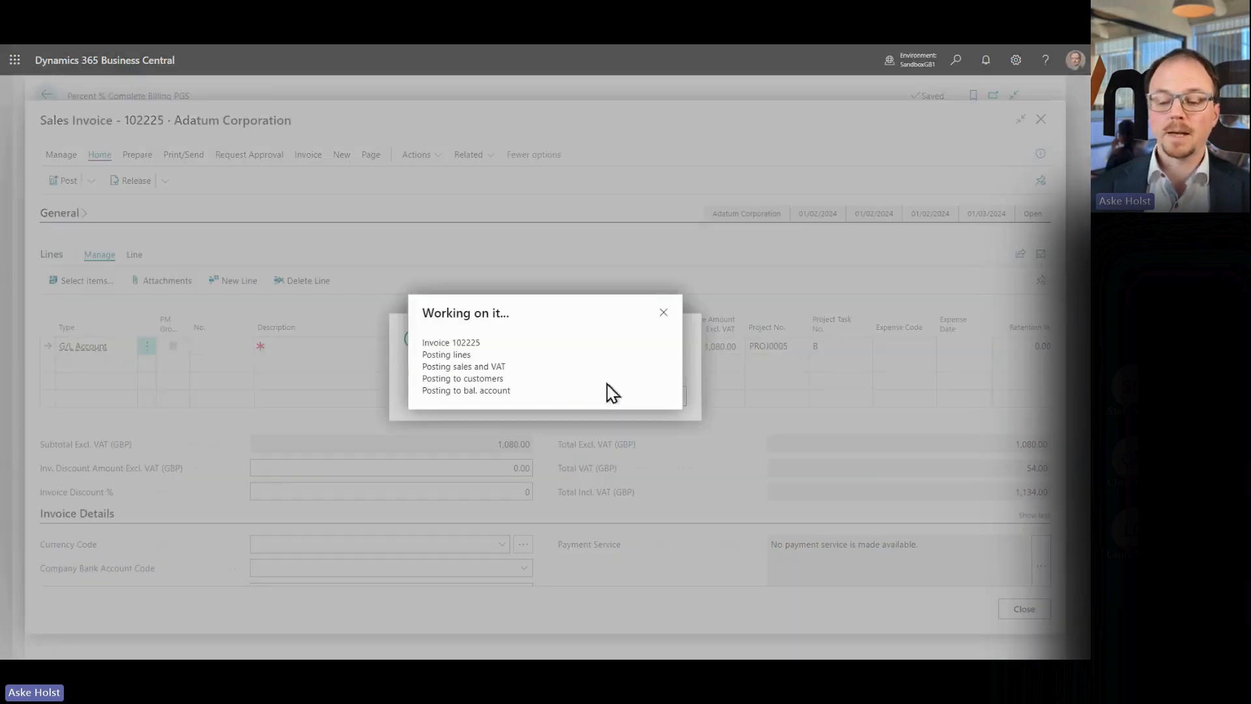